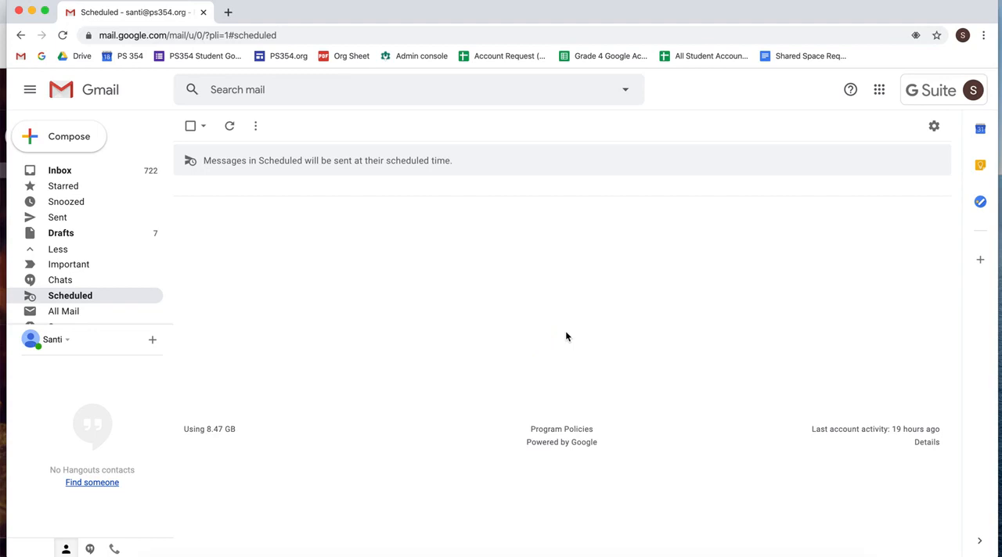
# - Open Google Sites from the Google apps available in the mailbox
pyautogui.click(880, 92)
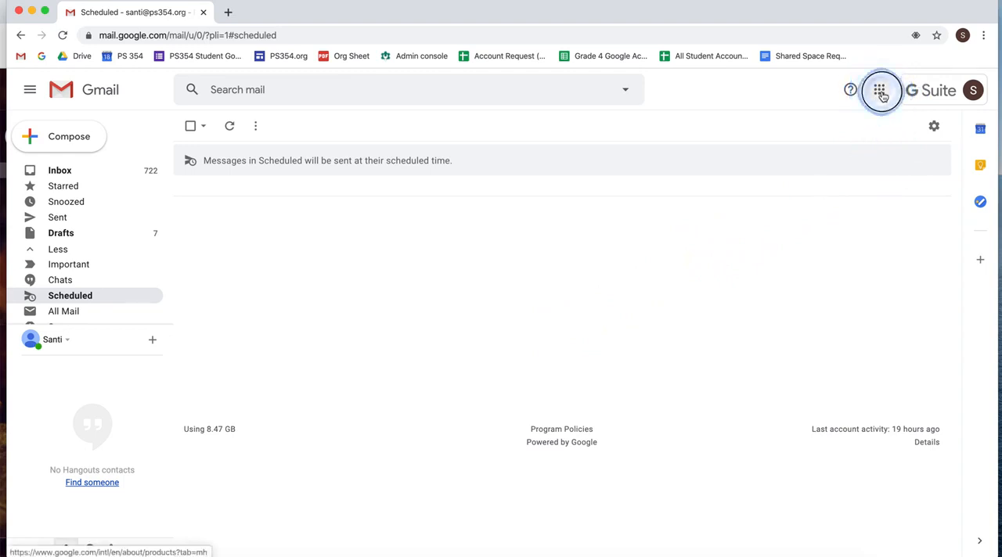
pyautogui.scroll(-1, 882, 145)
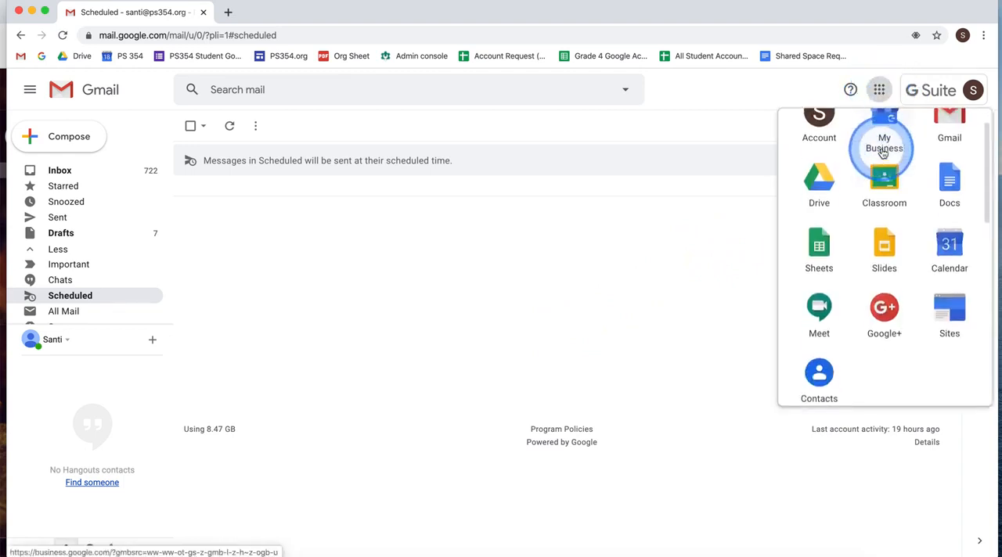
pyautogui.click(950, 302)
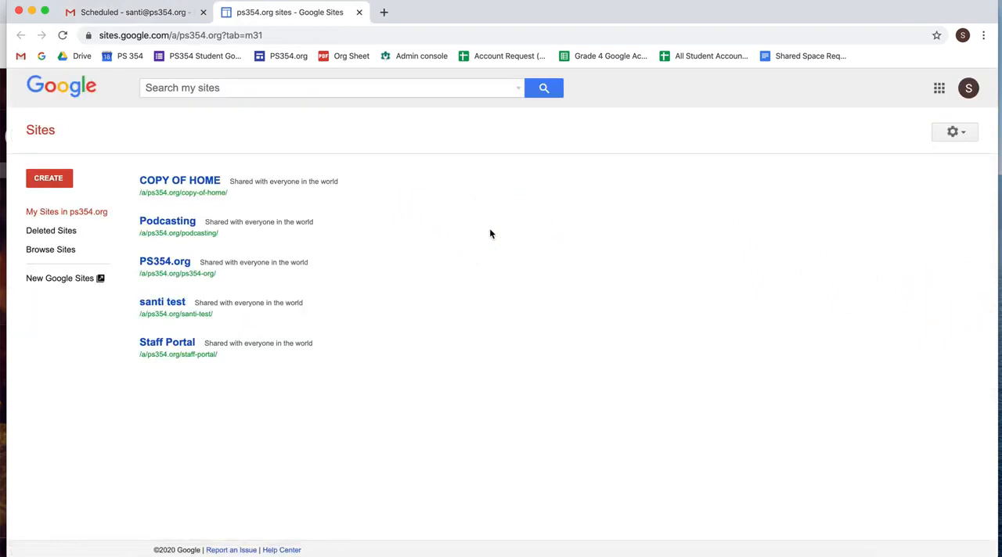
# - Switch from the classic Sites list to New Google Sites
pyautogui.click(365, 181)
pyautogui.click(367, 181)
pyautogui.click(357, 198)
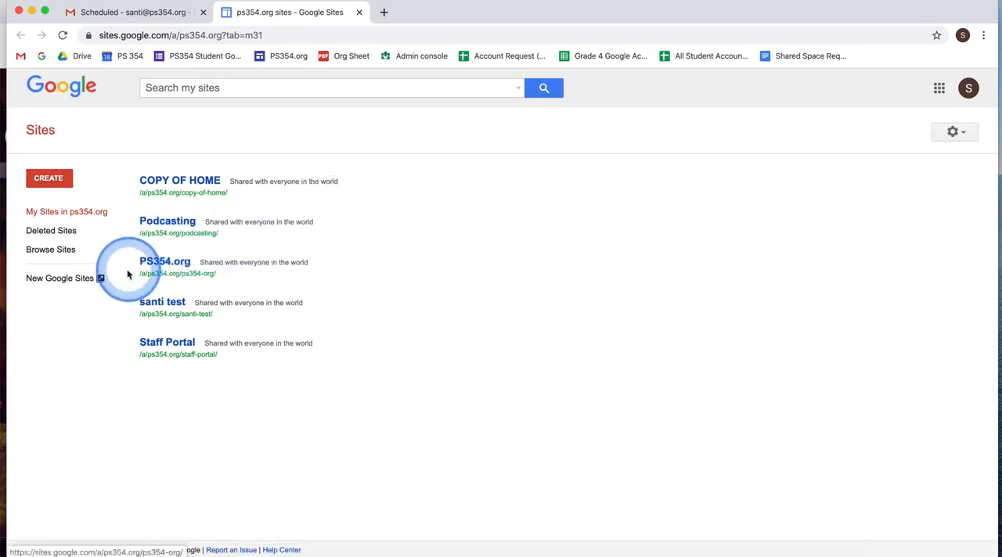
pyautogui.click(72, 286)
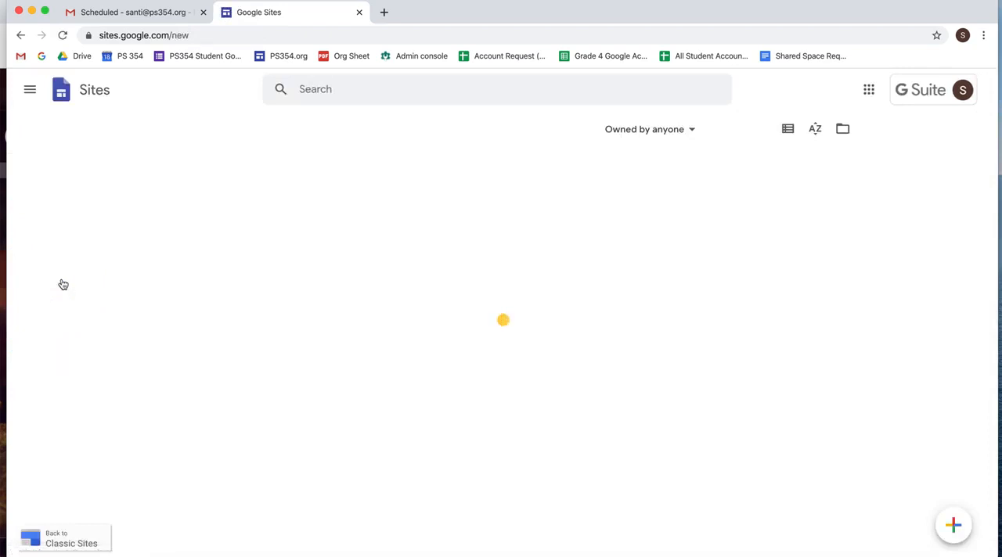
pyautogui.click(66, 291)
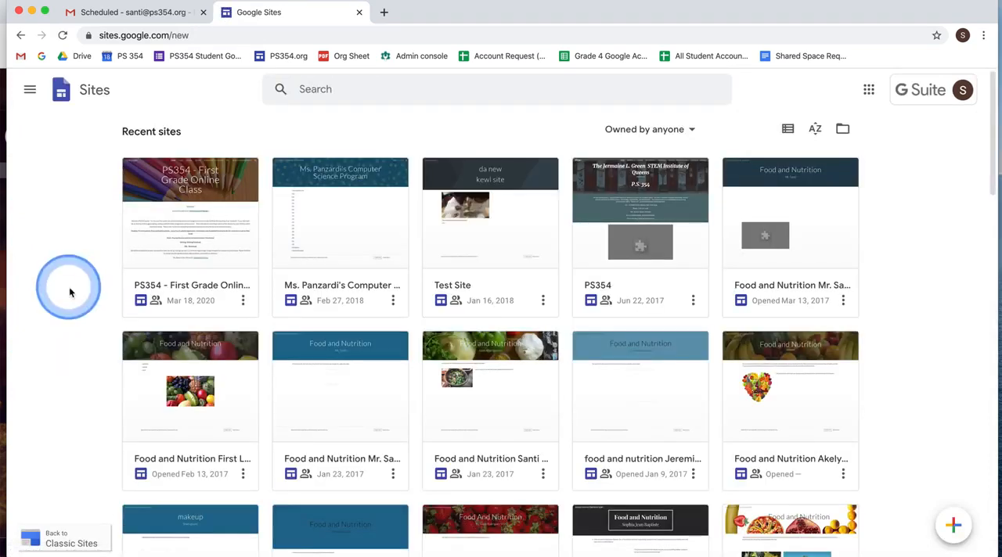
# - Create a new blank site from the recent sites overview
pyautogui.scroll(-4, 67, 295)
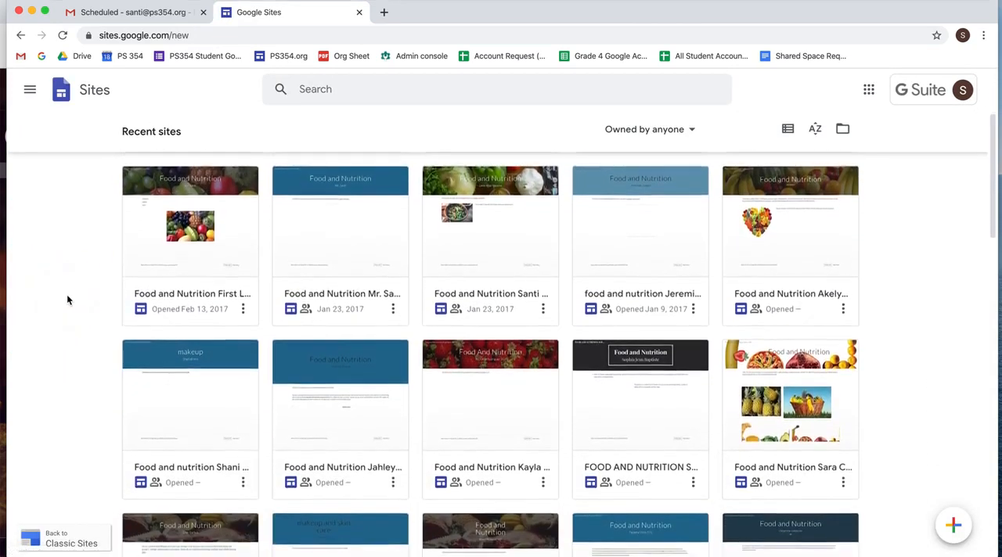
pyautogui.scroll(4, 66, 295)
pyautogui.click(66, 249)
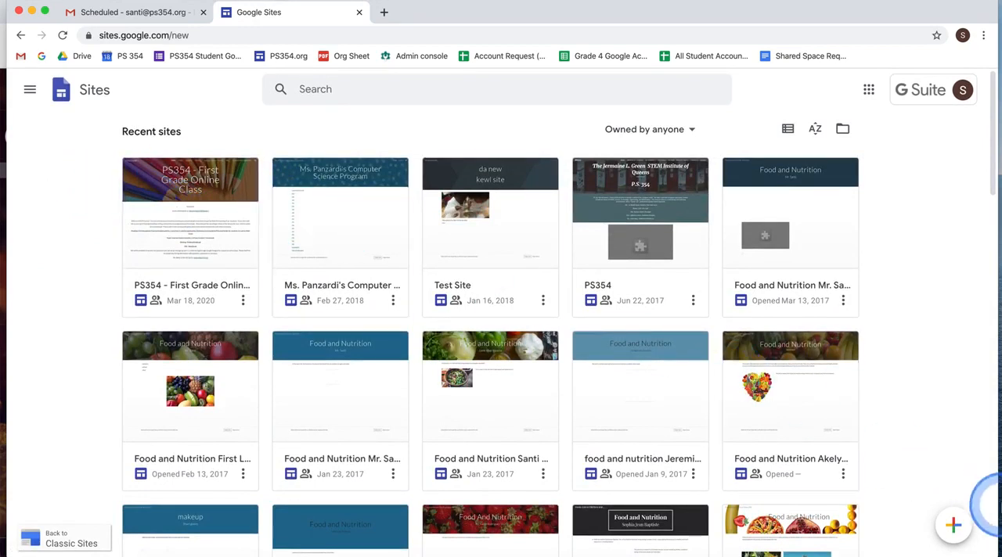
pyautogui.click(954, 526)
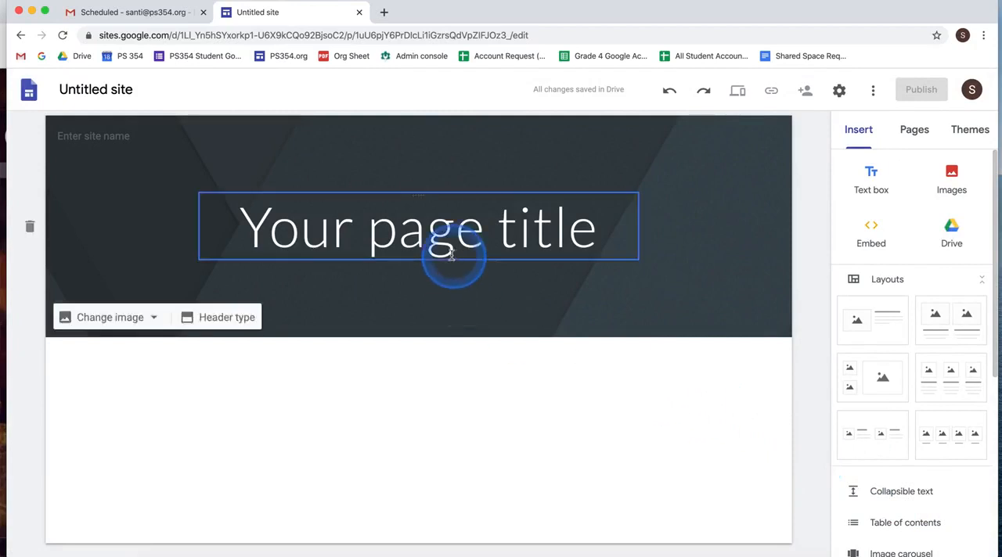
# - Rename the untitled site document as "Example Google Site"
pyautogui.click(103, 91)
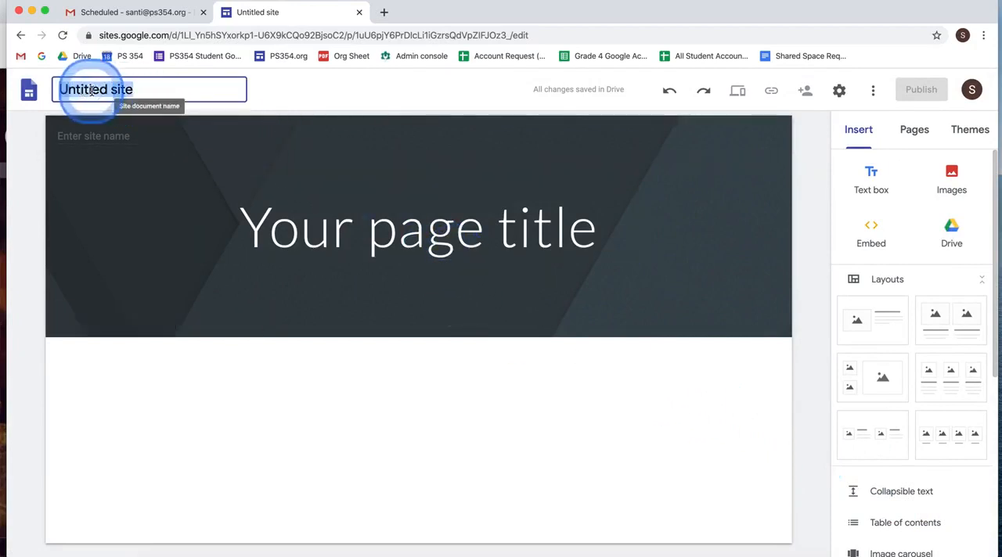
pyautogui.press('BackSpace')
pyautogui.click(181, 88)
pyautogui.write('Exam')
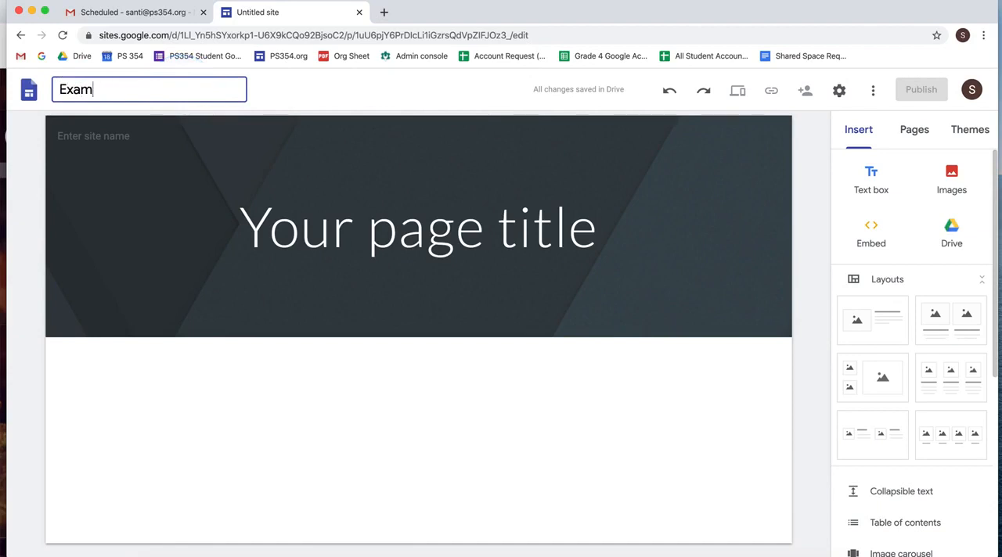
pyautogui.write('aplele G')
pyautogui.click(182, 88)
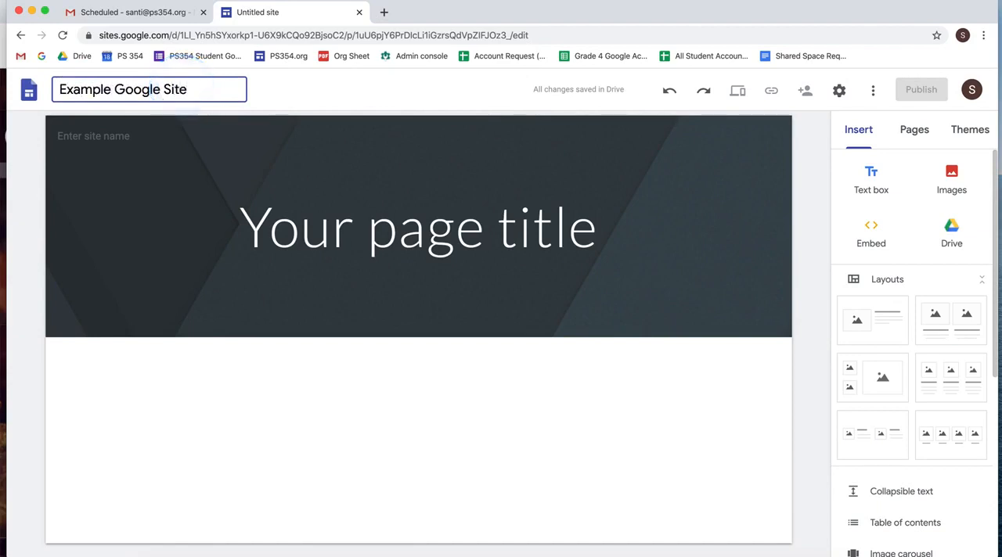
pyautogui.click(284, 92)
pyautogui.click(216, 94)
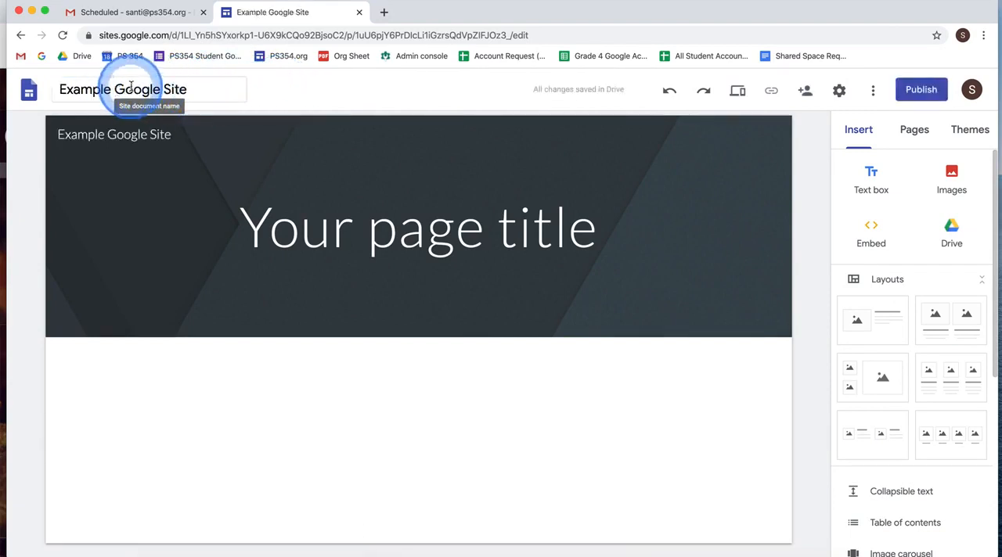
# - Replace the placeholder page title in the header with "Mr. K's Class"
pyautogui.click(297, 235)
pyautogui.click(386, 240)
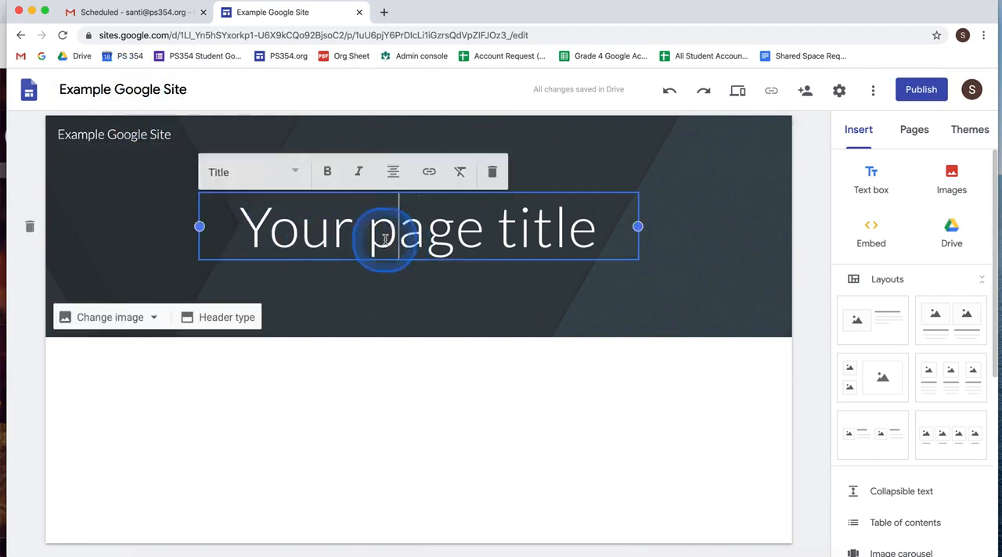
pyautogui.doubleClick(385, 239)
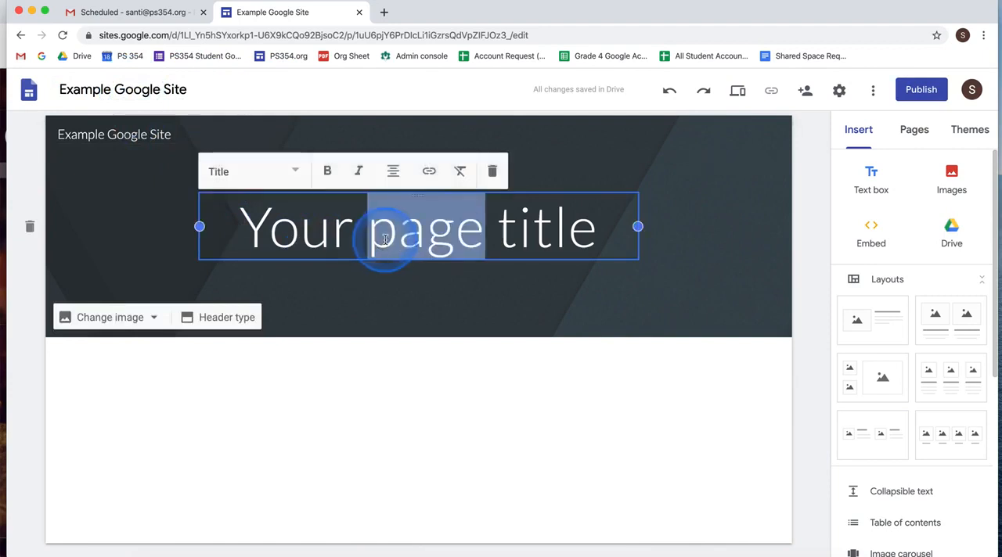
pyautogui.doubleClick(270, 233)
pyautogui.moveTo(606, 267); pyautogui.dragTo(642, 188)
pyautogui.write('M')
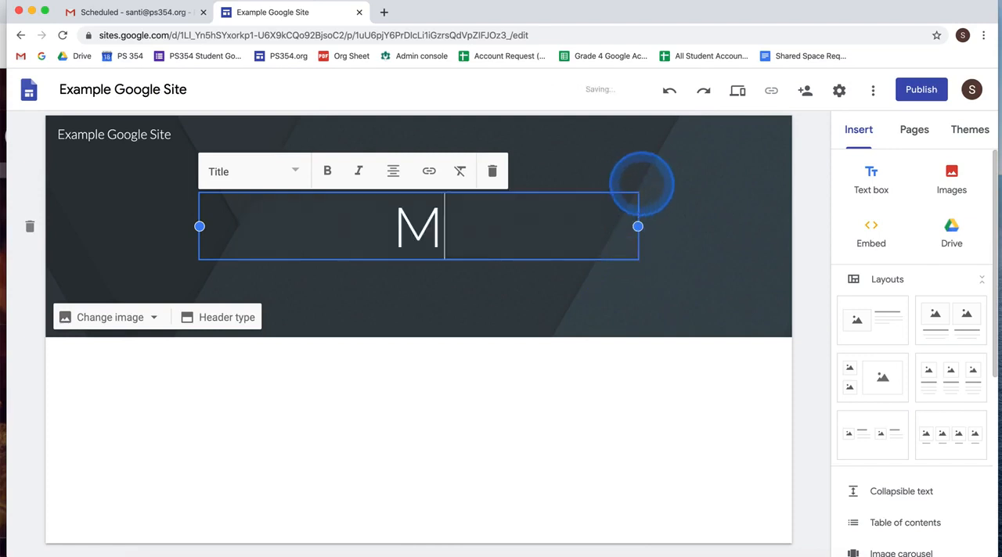
pyautogui.write('r. K')
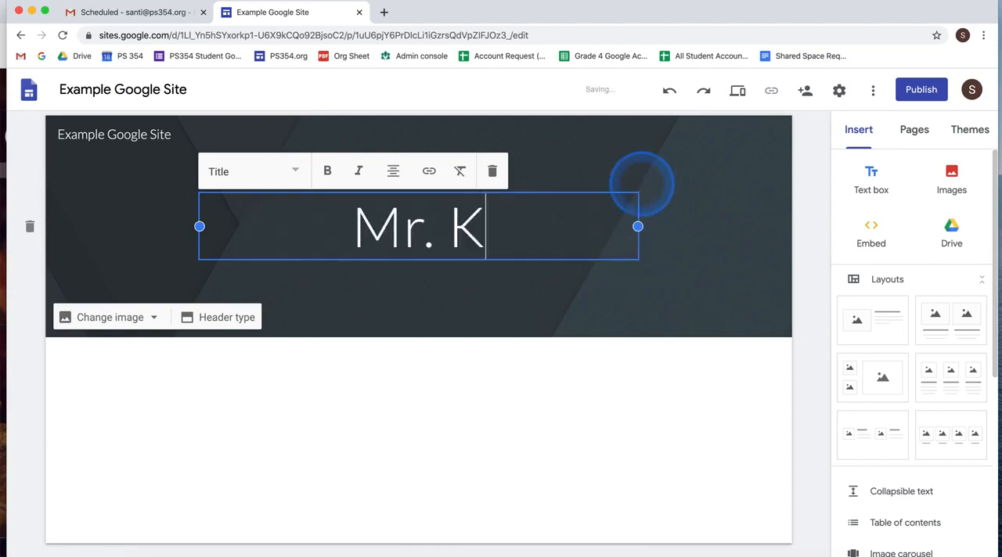
pyautogui.write("'s Class")
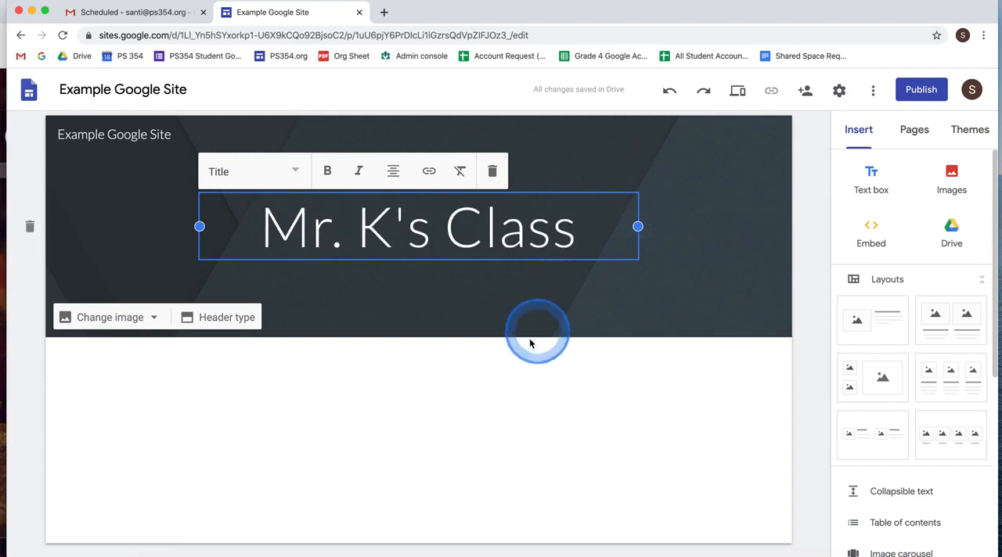
pyautogui.click(511, 383)
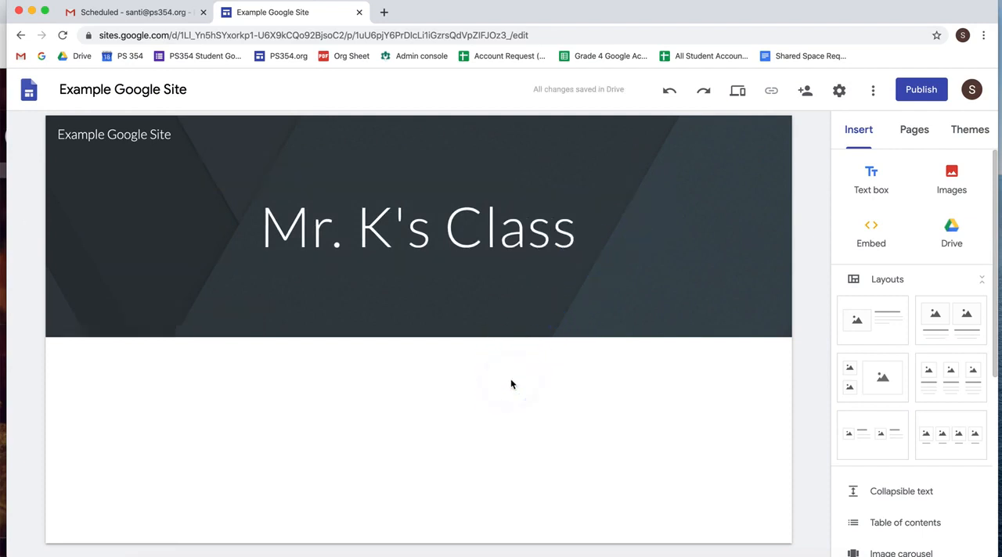
pyautogui.click(515, 392)
# - Change the header background to the gallery photo of blurred city lights at night
pyautogui.moveTo(204, 312)
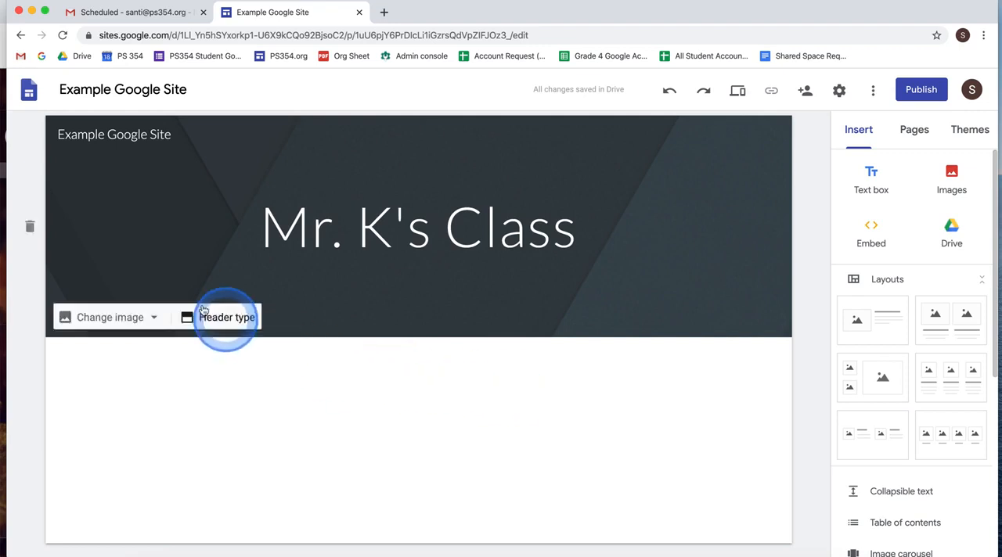
pyautogui.click(431, 291)
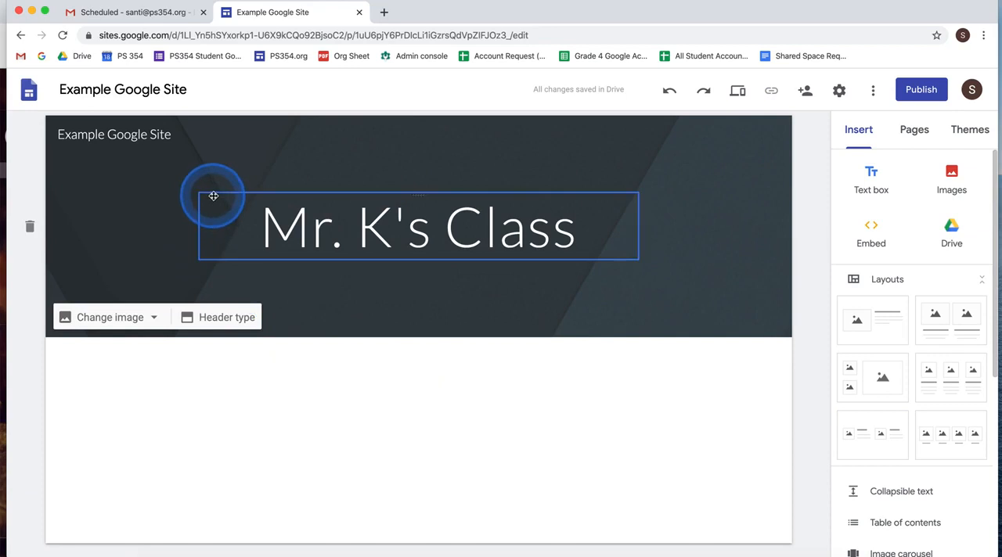
pyautogui.click(134, 319)
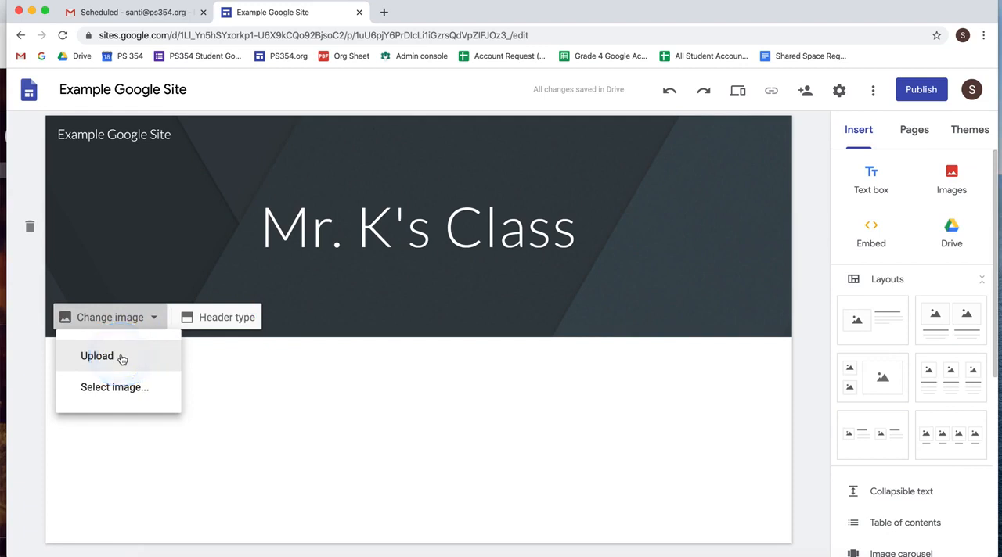
pyautogui.click(154, 390)
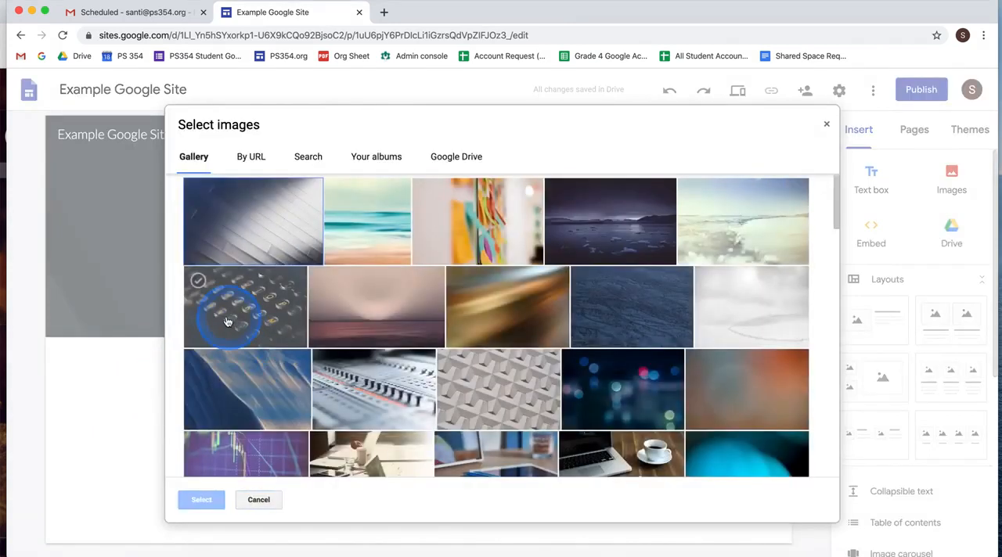
pyautogui.click(211, 217)
pyautogui.click(215, 196)
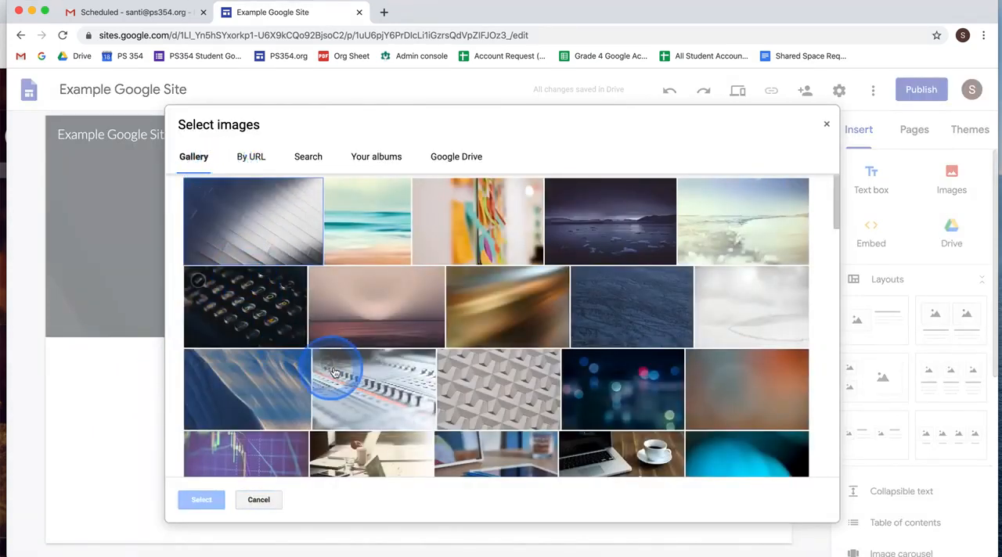
pyautogui.scroll(-3, 488, 329)
pyautogui.scroll(3, 491, 329)
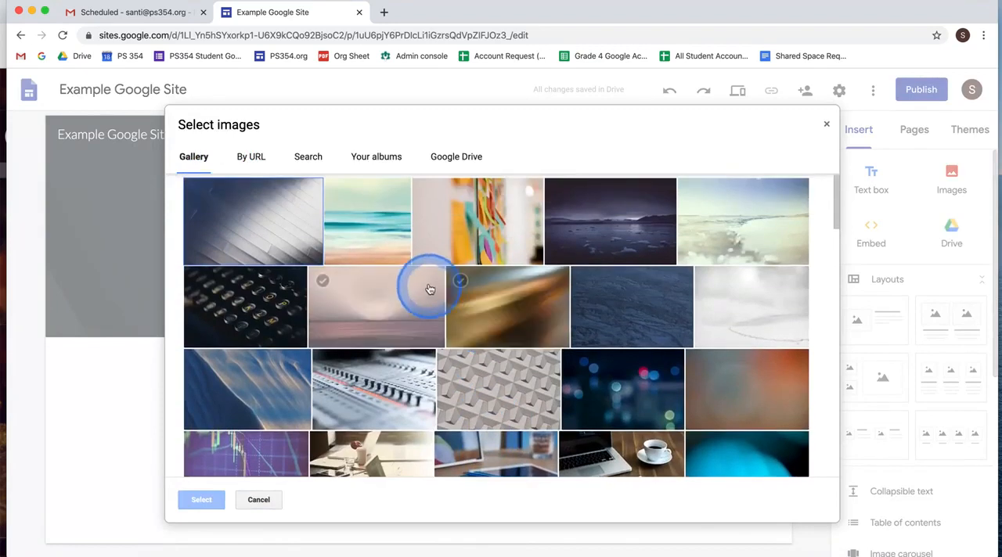
pyautogui.click(587, 381)
pyautogui.click(201, 499)
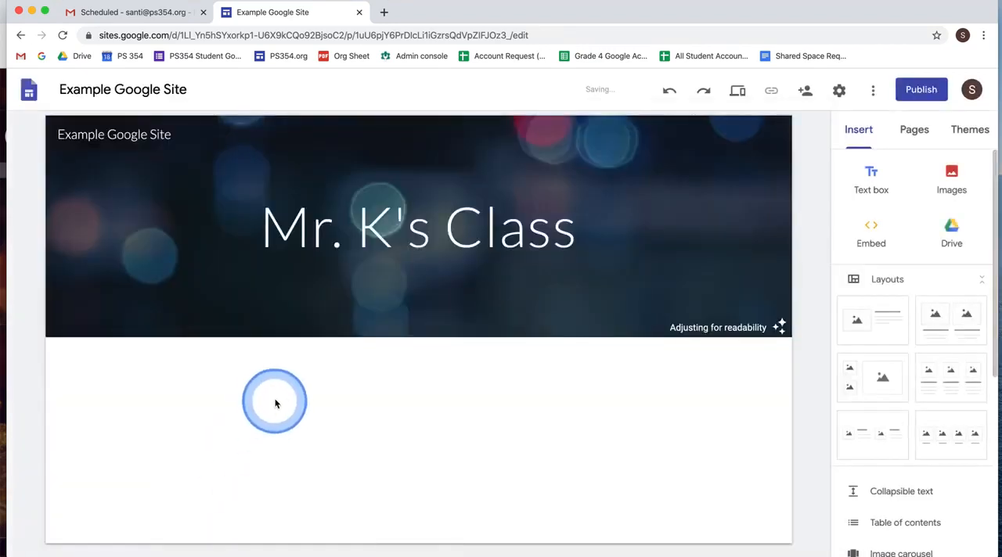
pyautogui.click(353, 404)
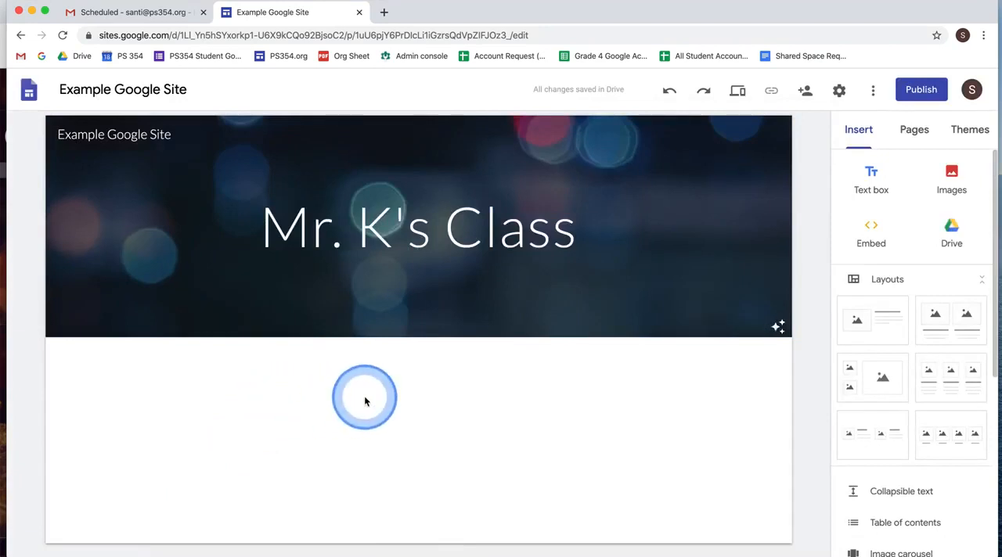
# - Start replacing the header image again and search Google images for "school"
pyautogui.click(128, 317)
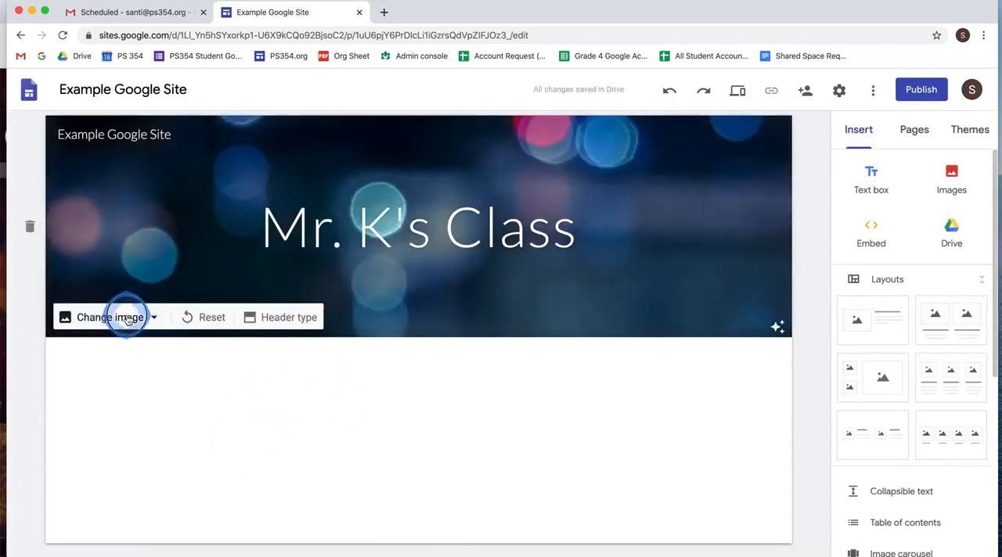
pyautogui.click(127, 387)
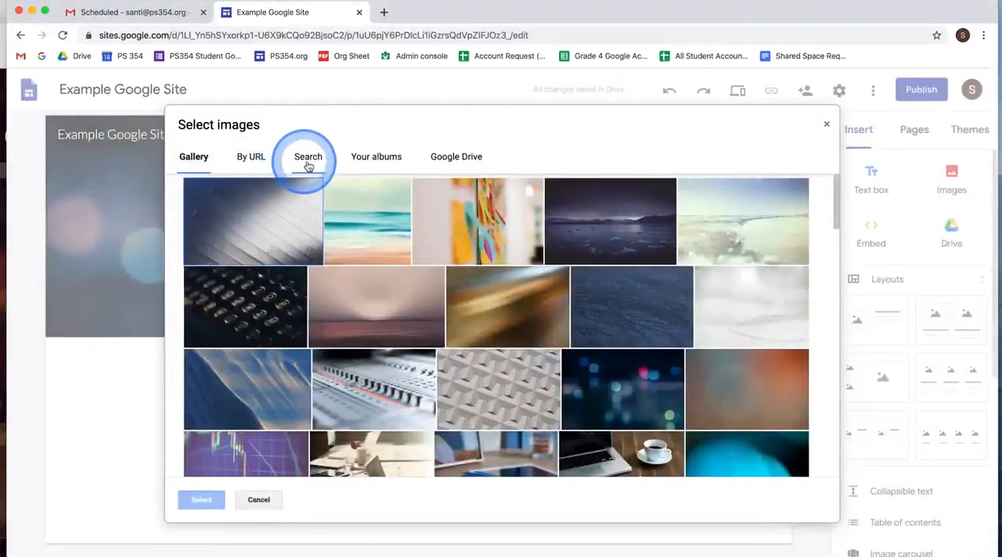
pyautogui.click(305, 158)
pyautogui.click(262, 201)
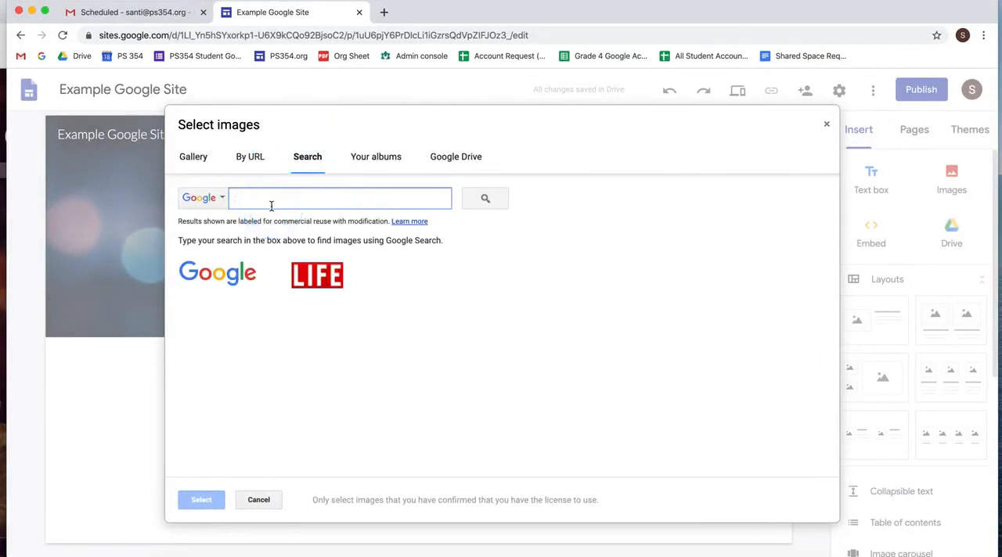
pyautogui.write('schoo')
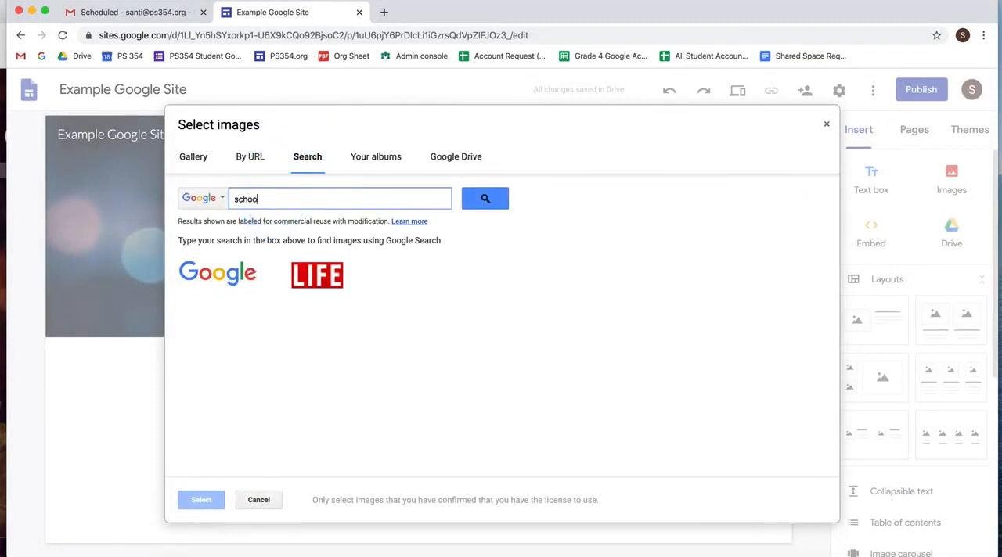
pyautogui.write('l')
pyautogui.press('Return')
# - Choose the school-supplies line illustration from the image search results and apply it as the header background
pyautogui.scroll(-2, 413, 281)
pyautogui.scroll(-5, 412, 283)
pyautogui.scroll(-5, 413, 283)
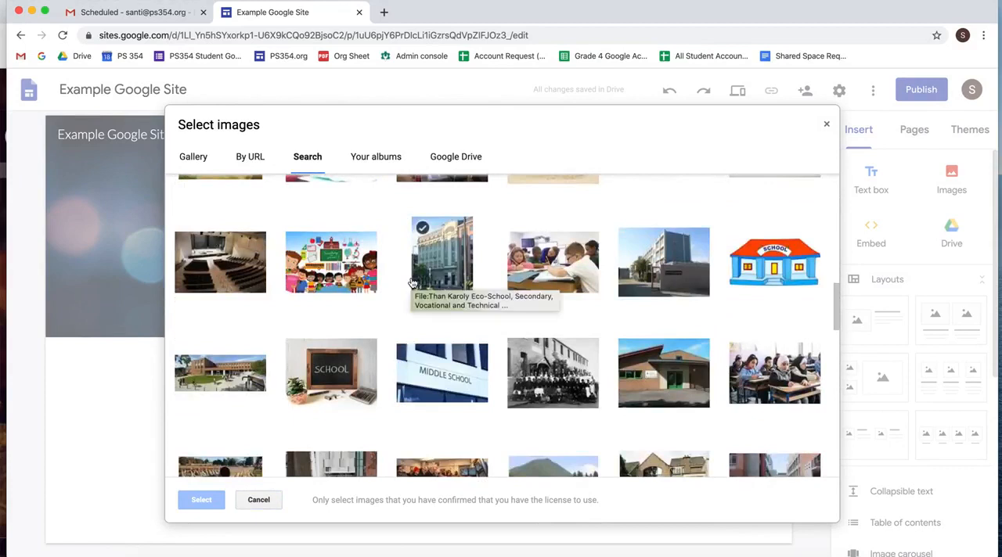
pyautogui.scroll(-3, 412, 283)
pyautogui.scroll(-3, 412, 282)
pyautogui.click(412, 284)
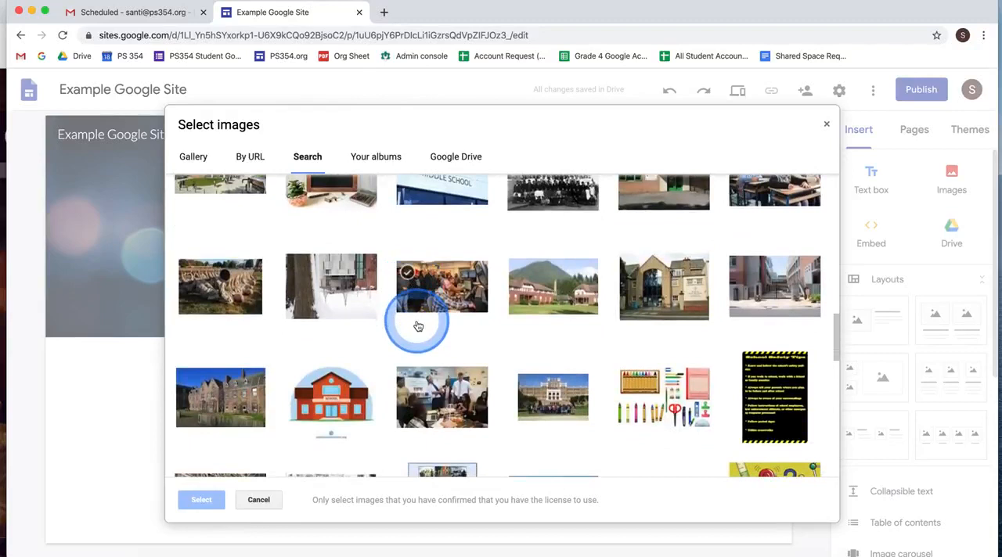
pyautogui.scroll(10, 428, 345)
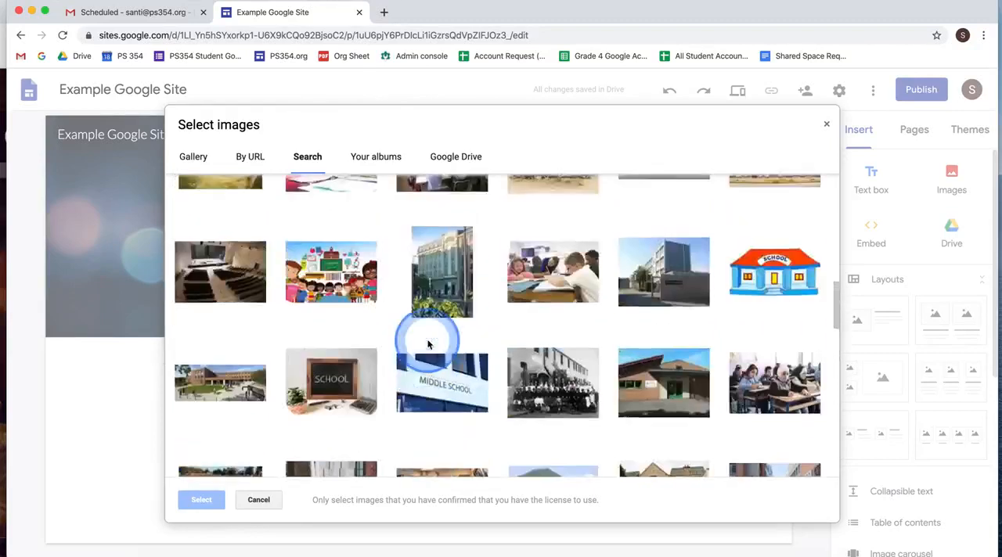
pyautogui.click(231, 270)
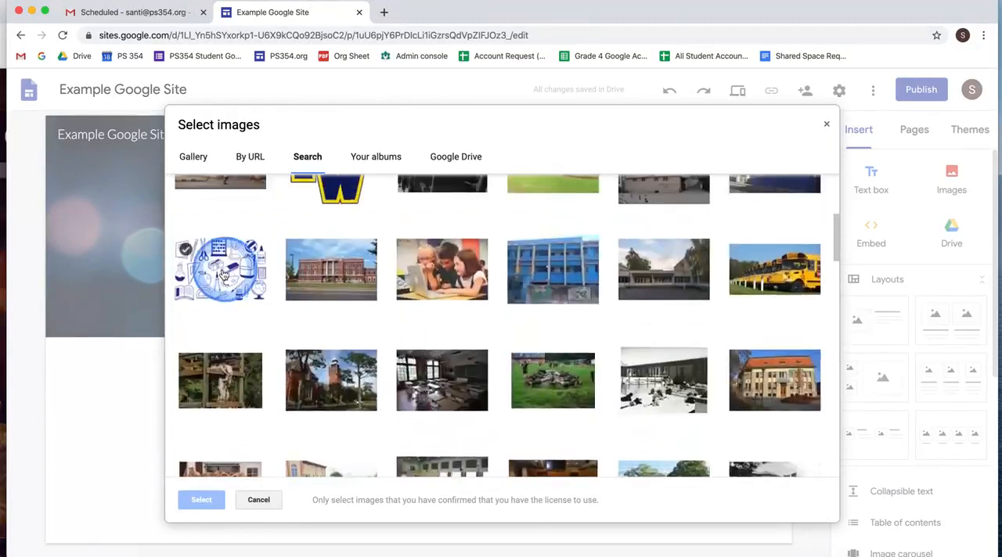
pyautogui.click(213, 493)
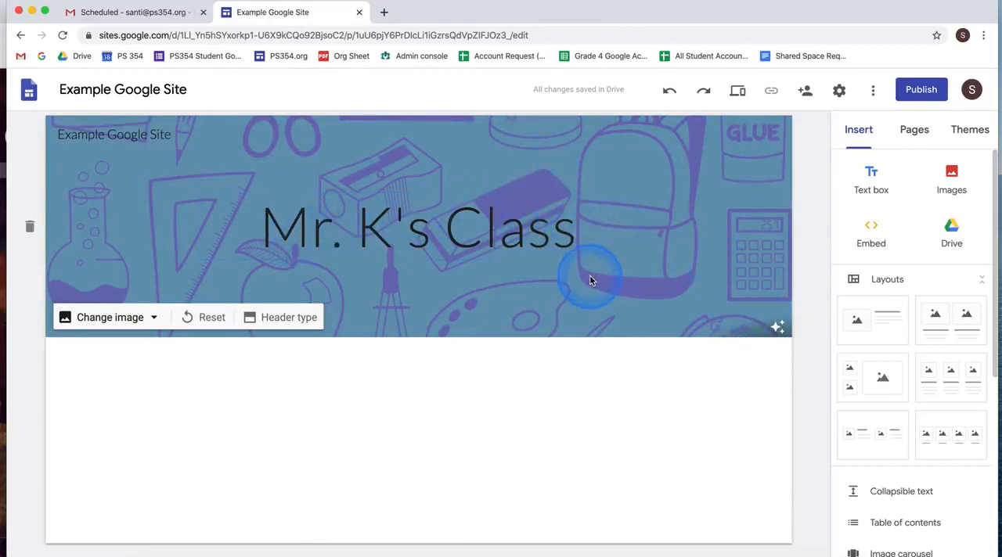
# - Turn the header image's readability adjustment off and back on
pyautogui.click(778, 328)
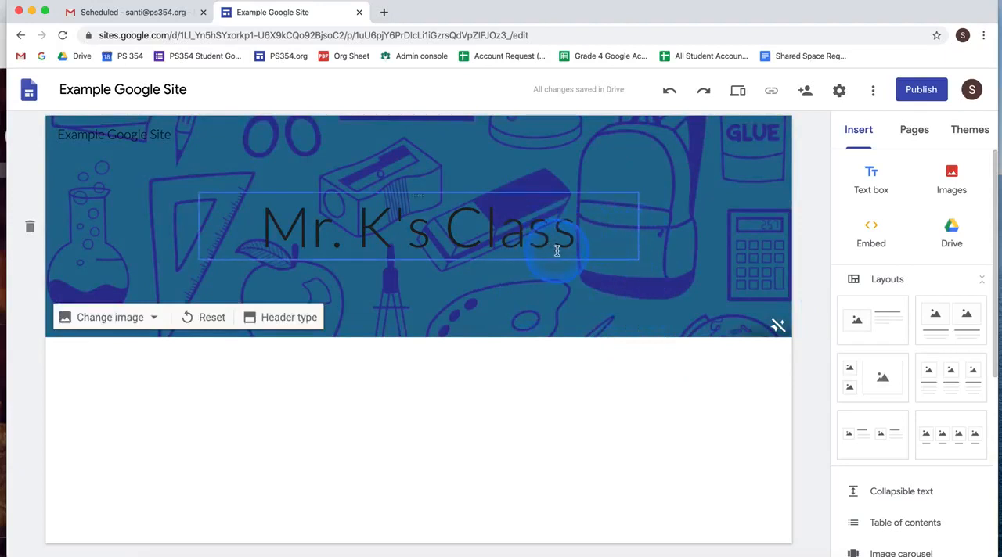
pyautogui.click(776, 324)
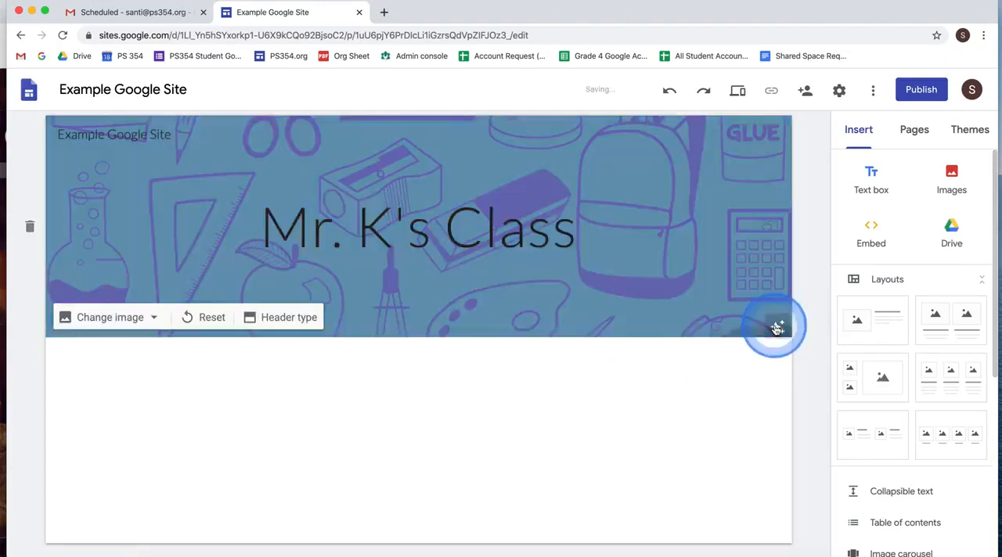
pyautogui.click(583, 296)
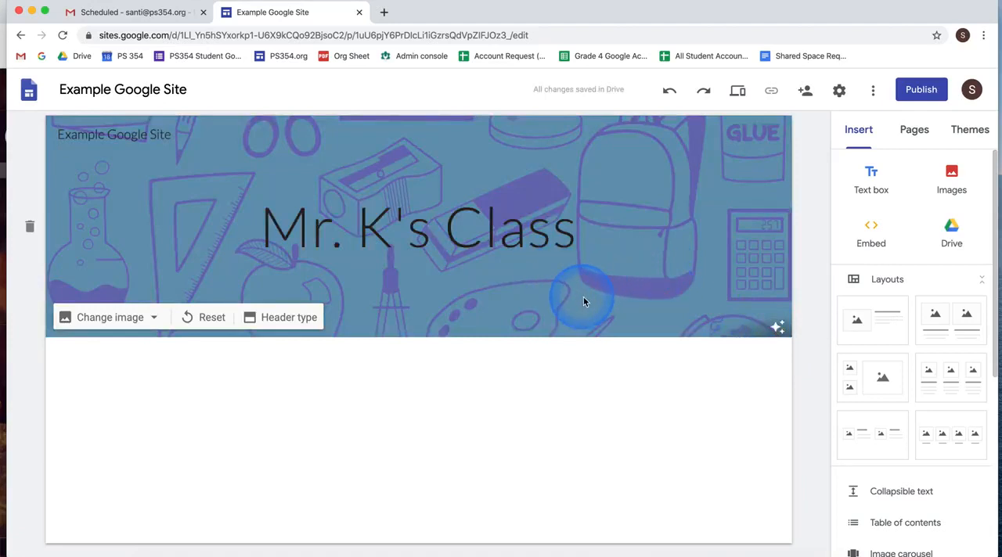
pyautogui.click(564, 431)
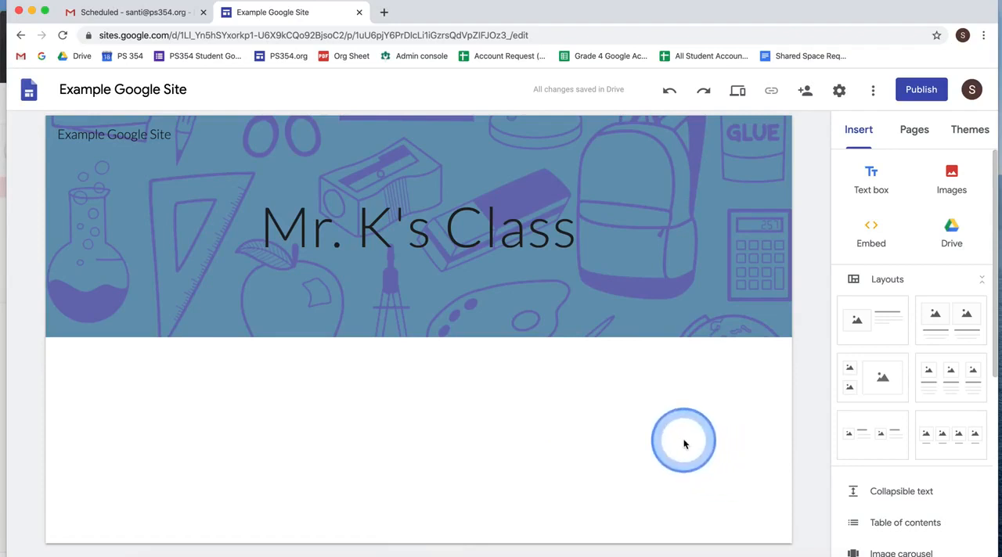
# - Open the site's sharing settings and add the PS 354 teacher account as an invitee
pyautogui.click(807, 93)
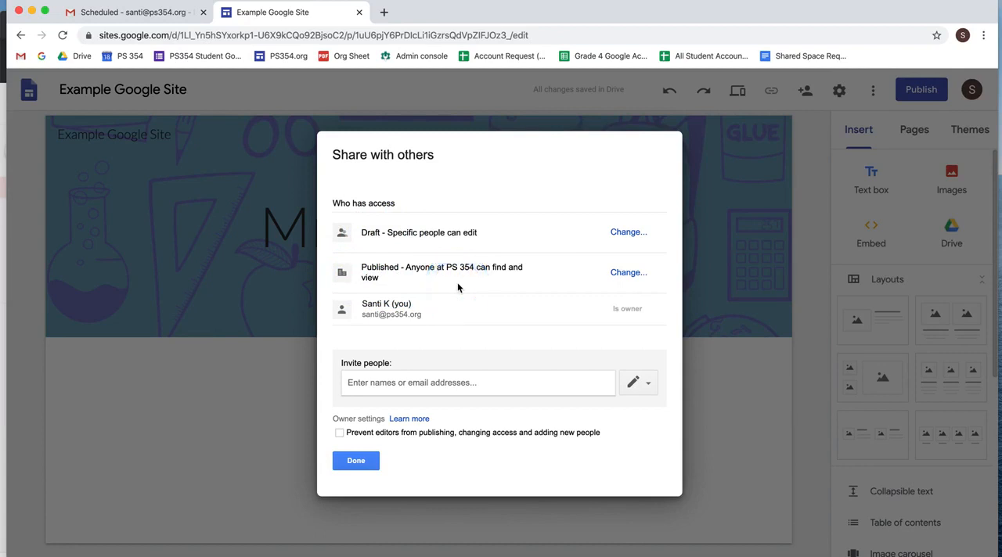
pyautogui.click(383, 381)
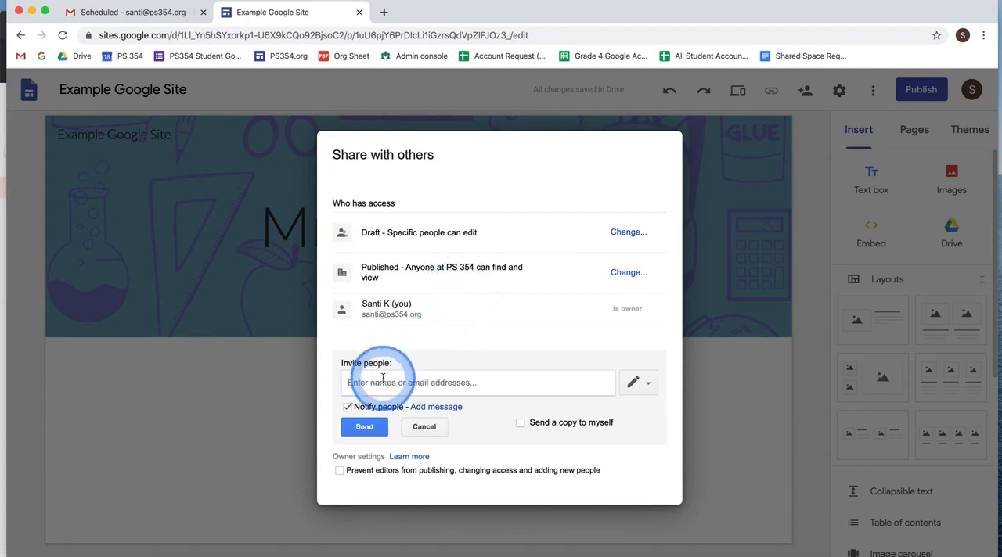
pyautogui.write('teacher')
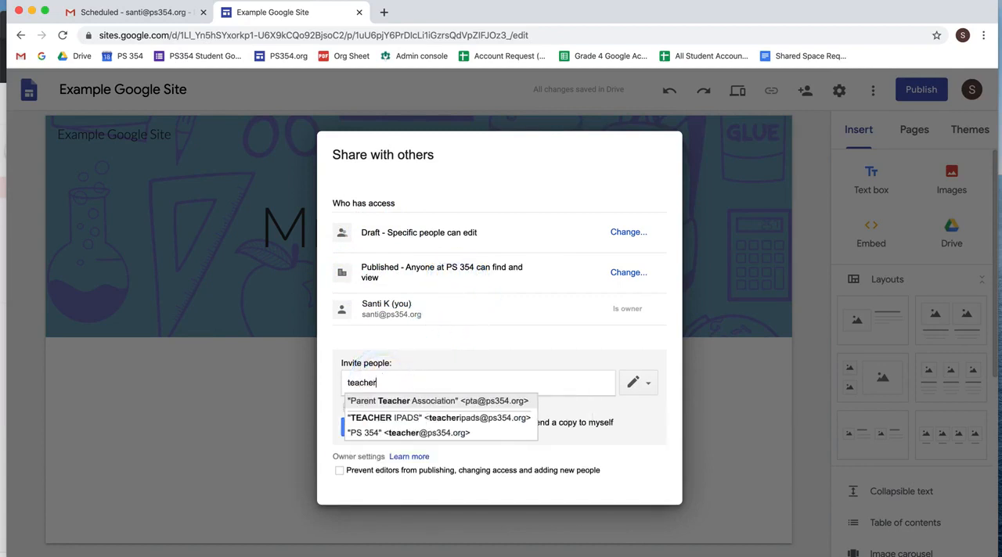
pyautogui.click(386, 433)
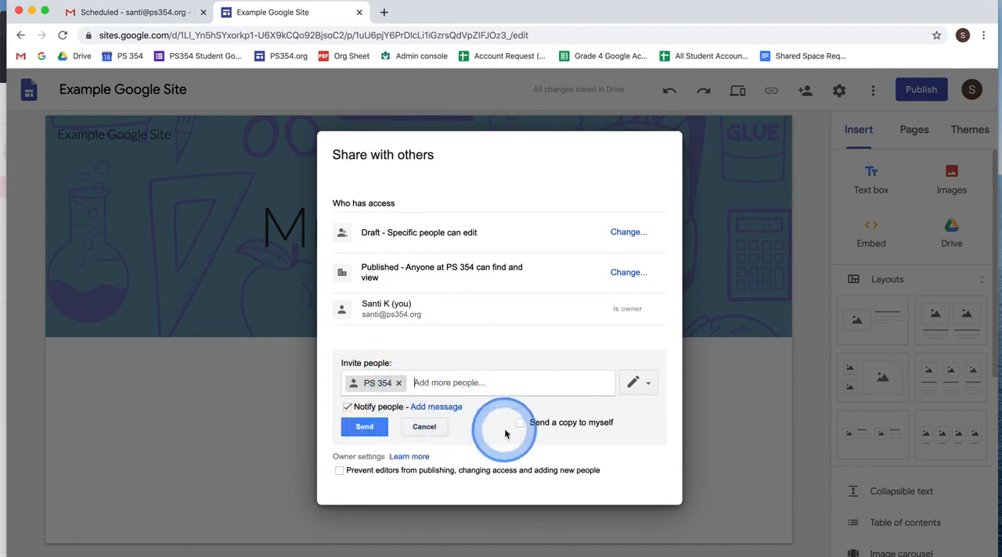
pyautogui.write('rae')
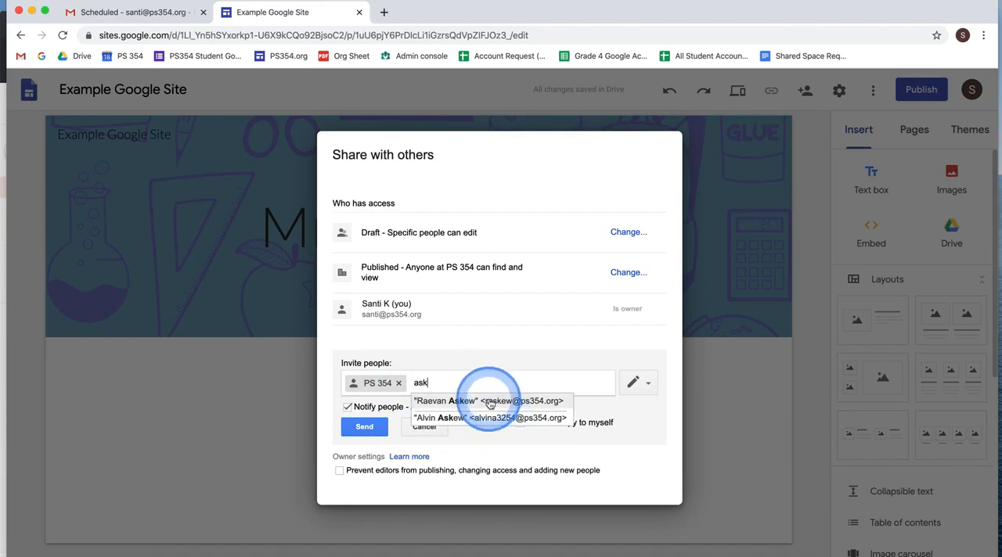
pyautogui.click(517, 395)
pyautogui.click(493, 383)
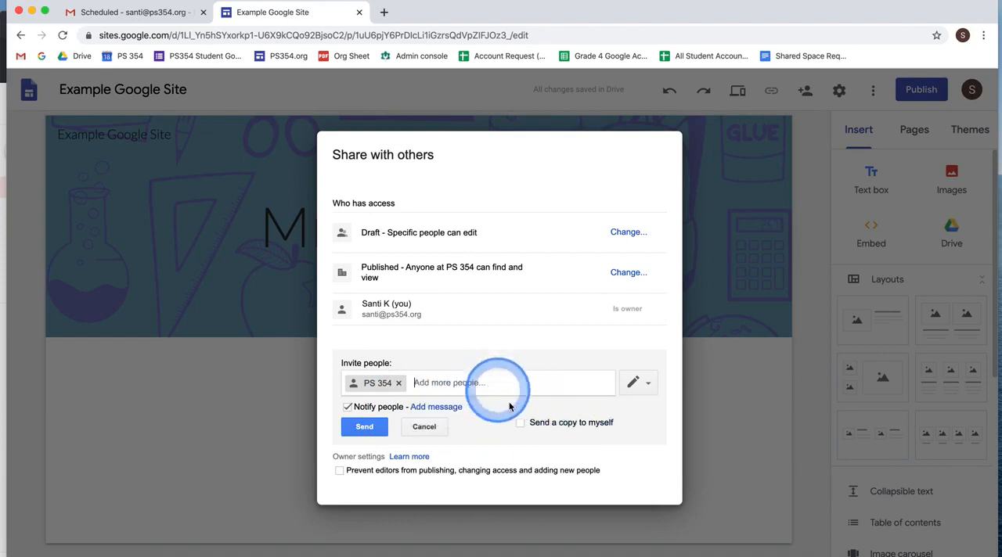
# - Send the invitation with the Can edit permission and no personal message, and finish sharing the site
pyautogui.click(436, 407)
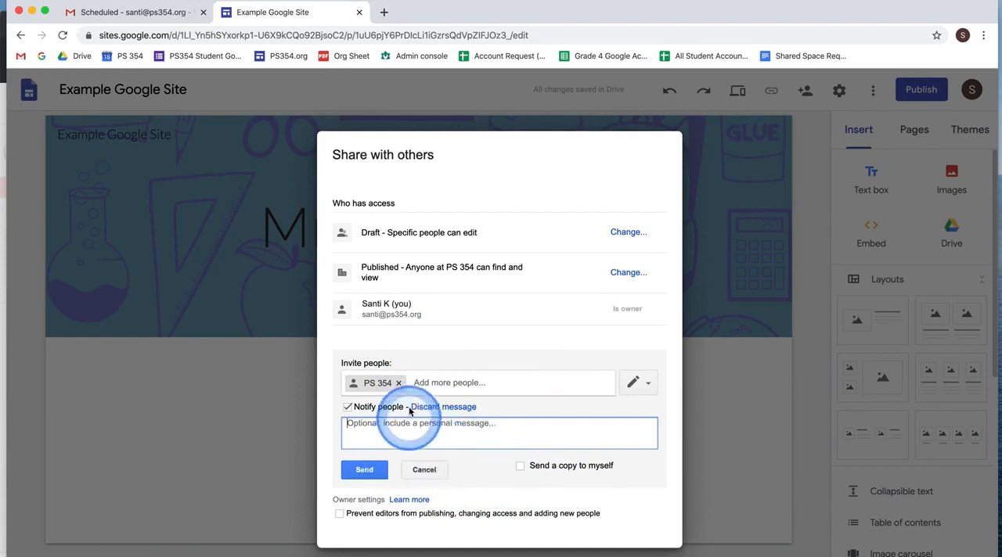
pyautogui.click(645, 385)
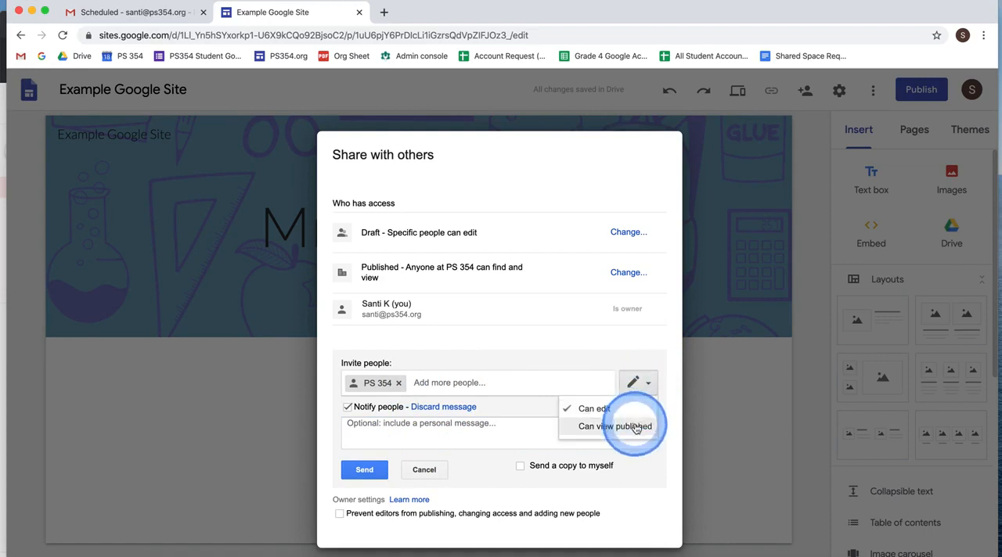
pyautogui.click(563, 383)
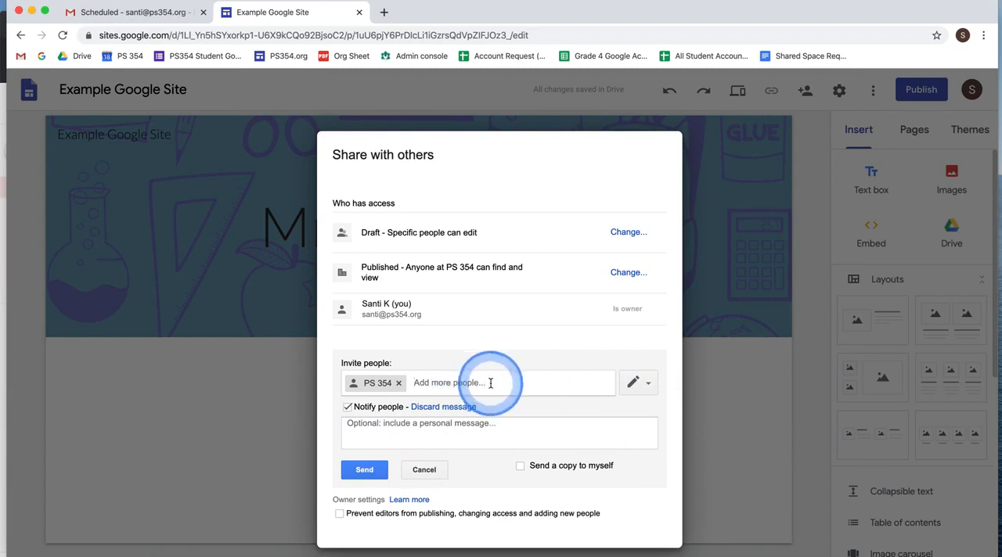
pyautogui.click(364, 469)
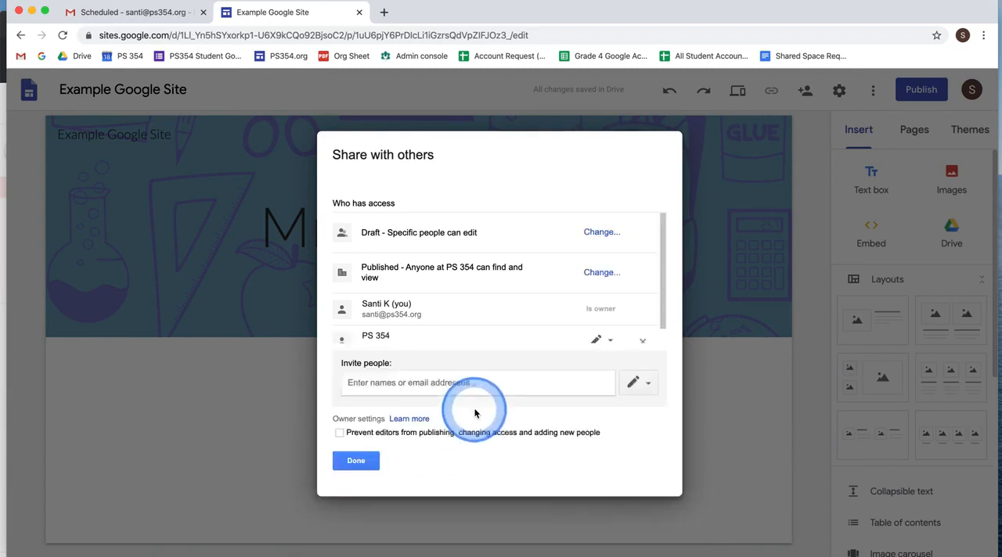
pyautogui.scroll(-1, 419, 335)
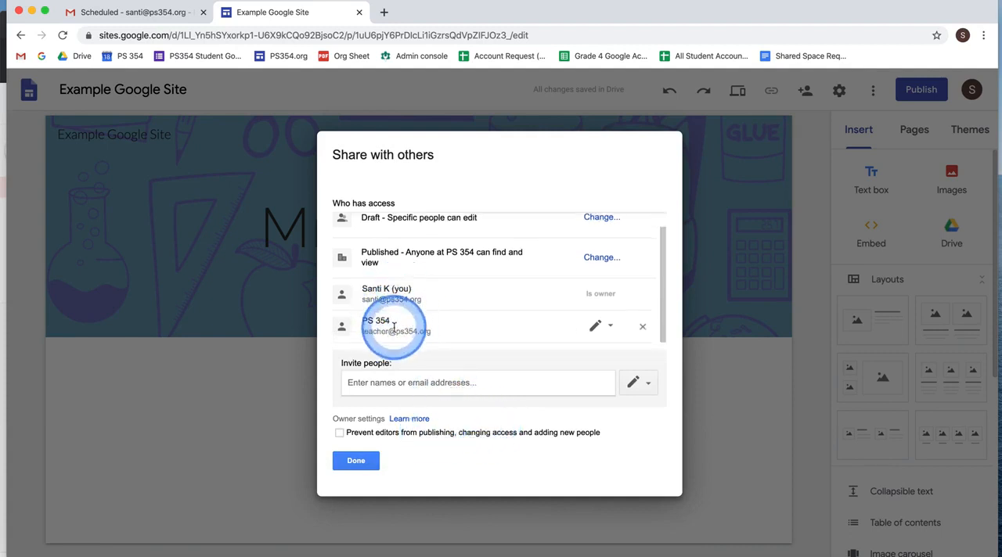
pyautogui.scroll(1, 395, 325)
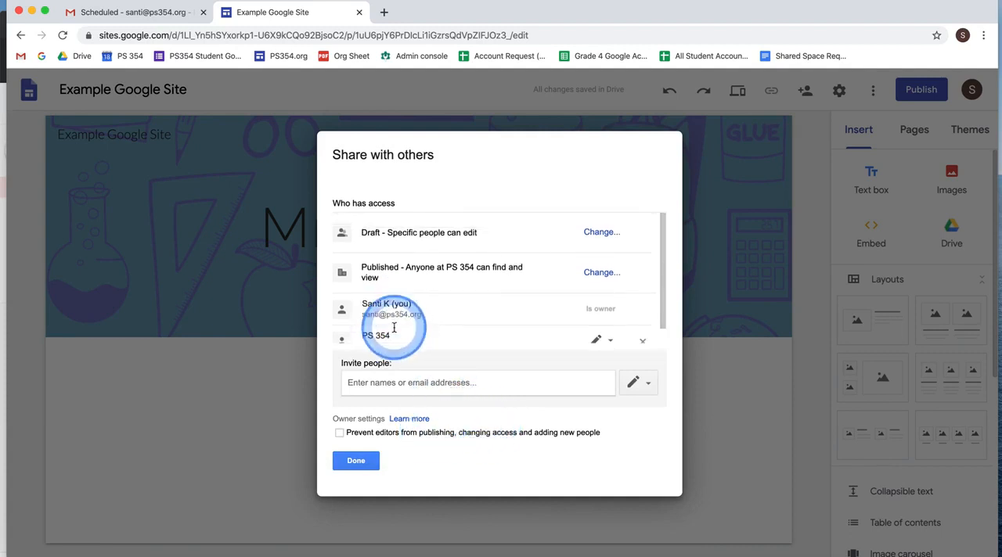
pyautogui.click(362, 461)
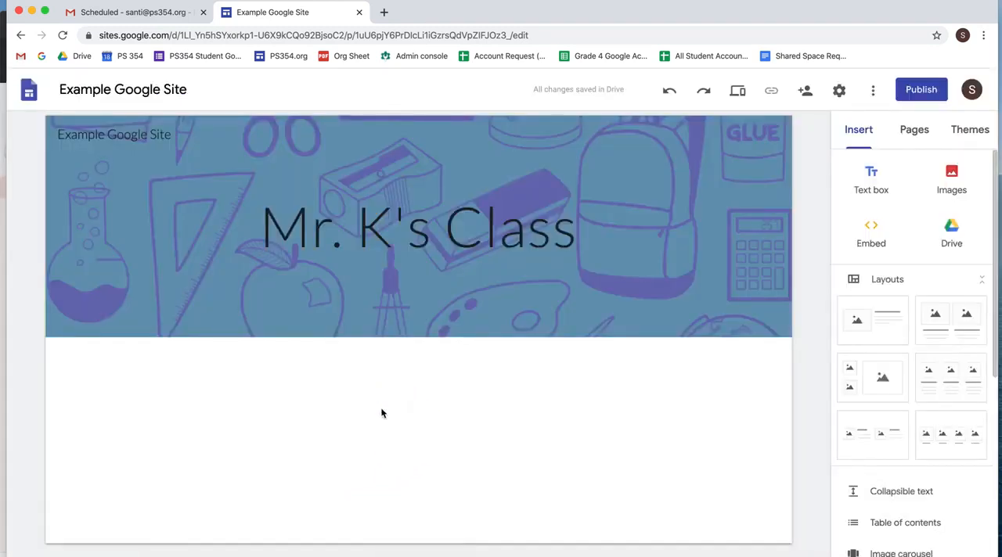
# - Switch to the invited teacher's Gmail inbox and open the site from the "Example Google Site - Invitation to edit" message
pyautogui.moveTo(1, 555)
pyautogui.click(231, 378)
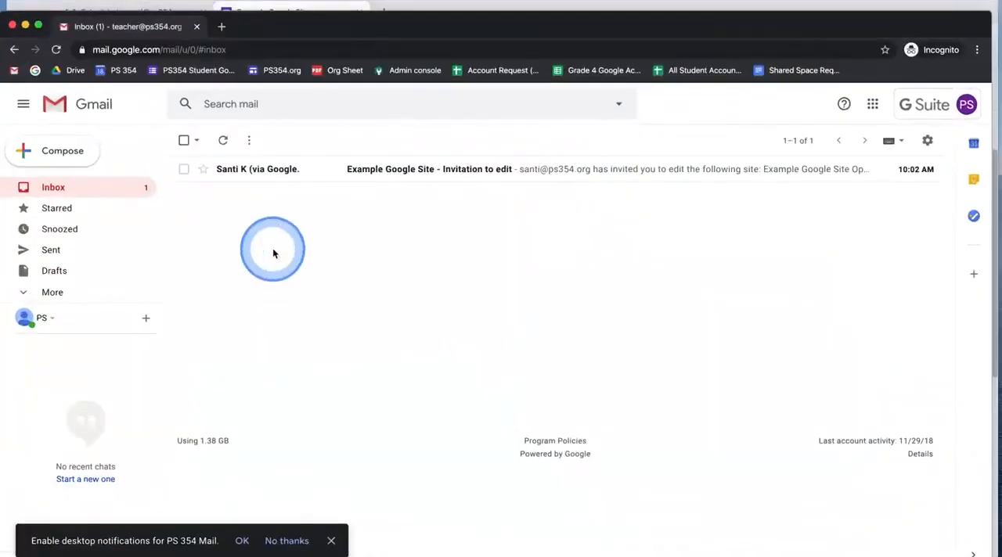
pyautogui.click(297, 178)
pyautogui.click(447, 302)
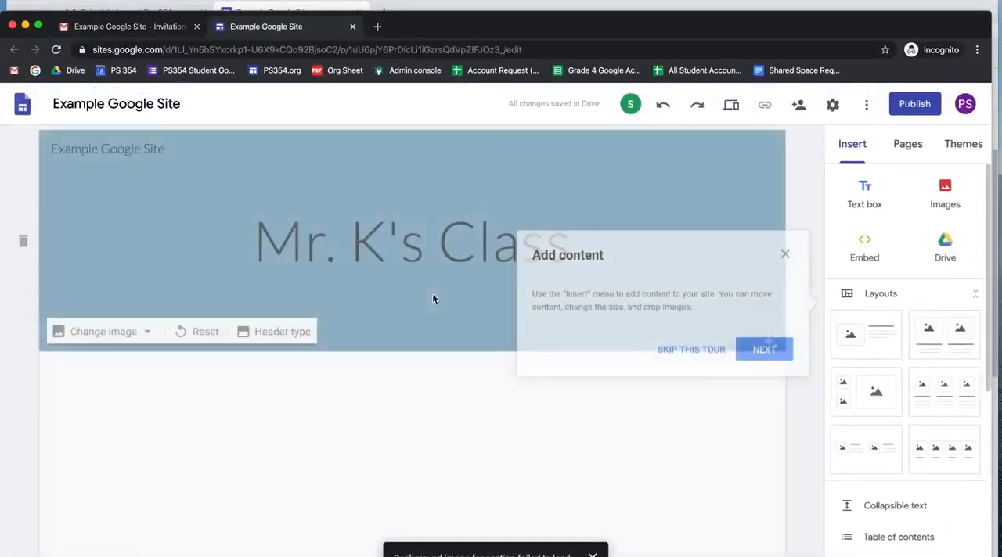
pyautogui.click(530, 312)
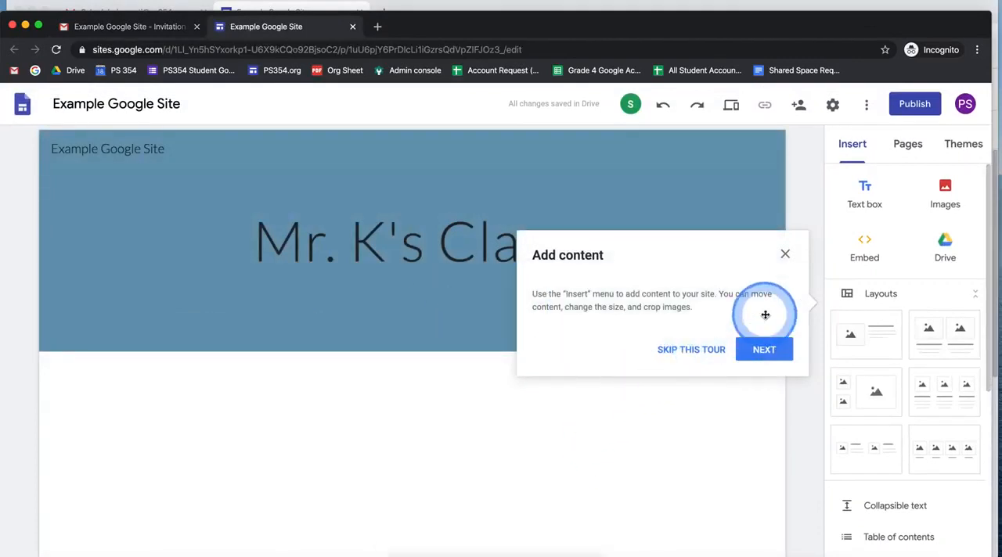
pyautogui.click(415, 213)
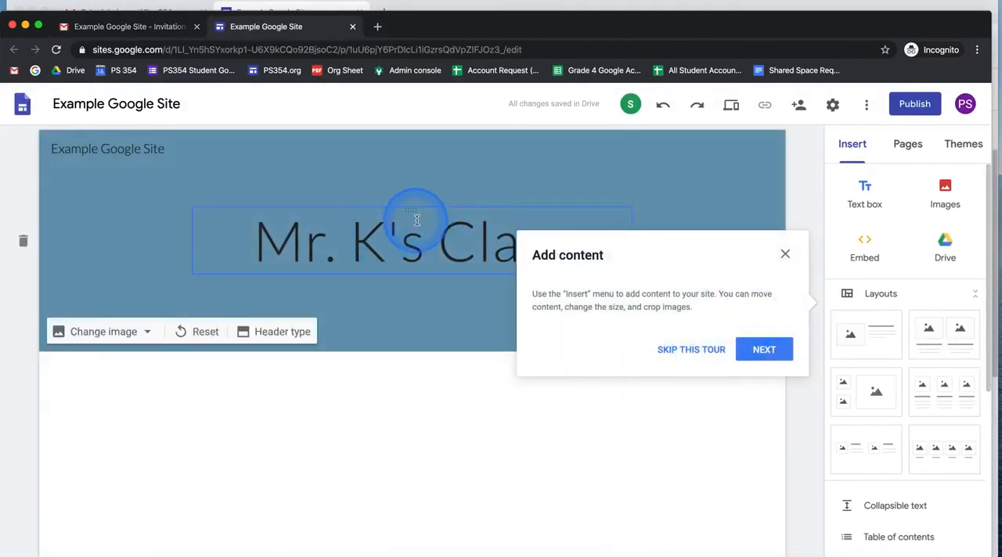
# - Compare the collaborator indicators in the owner's and the invited teacher's windows of the site
pyautogui.hotkey('ctrl', 'Up')
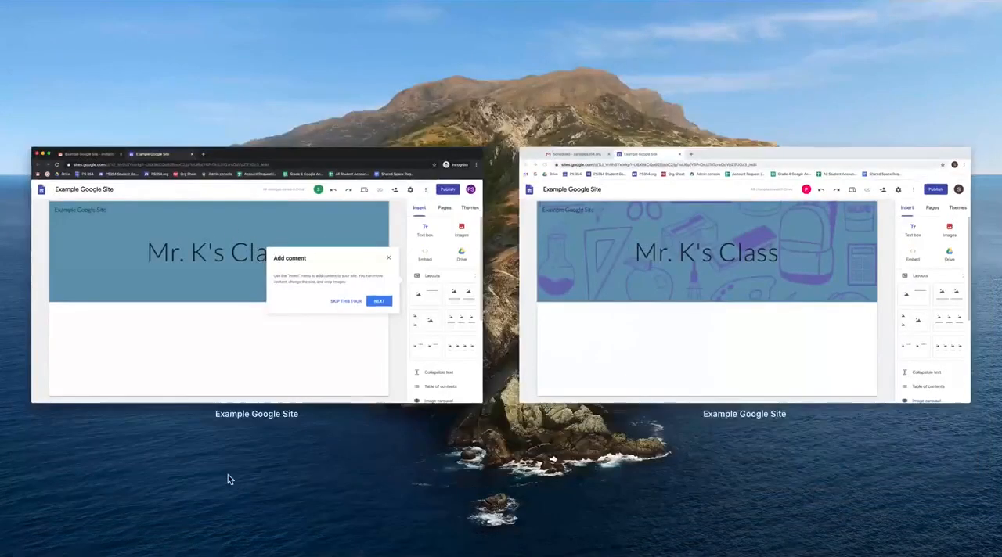
pyautogui.click(640, 335)
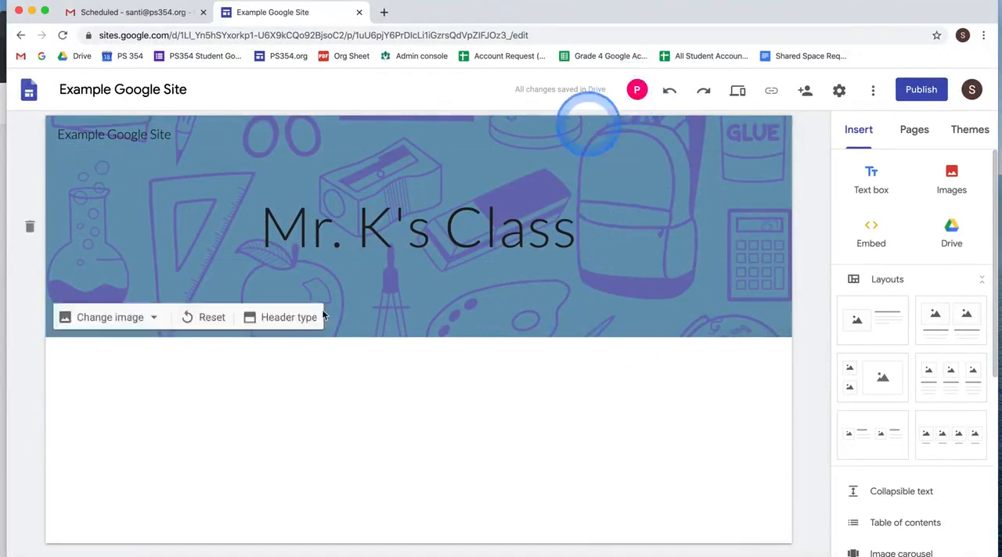
pyautogui.hotkey('ctrl', 'Down')
pyautogui.click(265, 335)
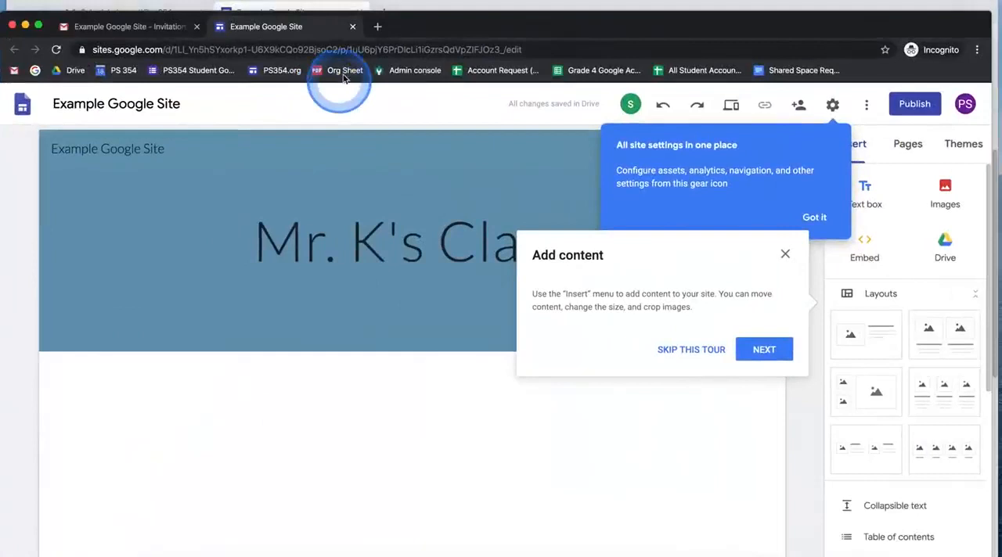
# - Close the invited teacher's copy of the site and return to the owner's site editor window
pyautogui.click(352, 28)
pyautogui.hotkey('ctrl', 'Down')
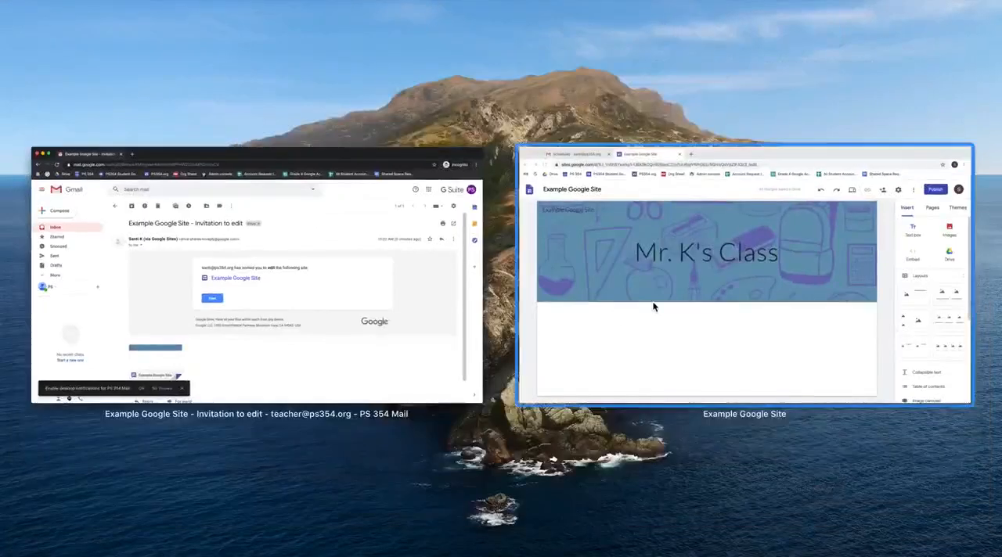
pyautogui.click(653, 305)
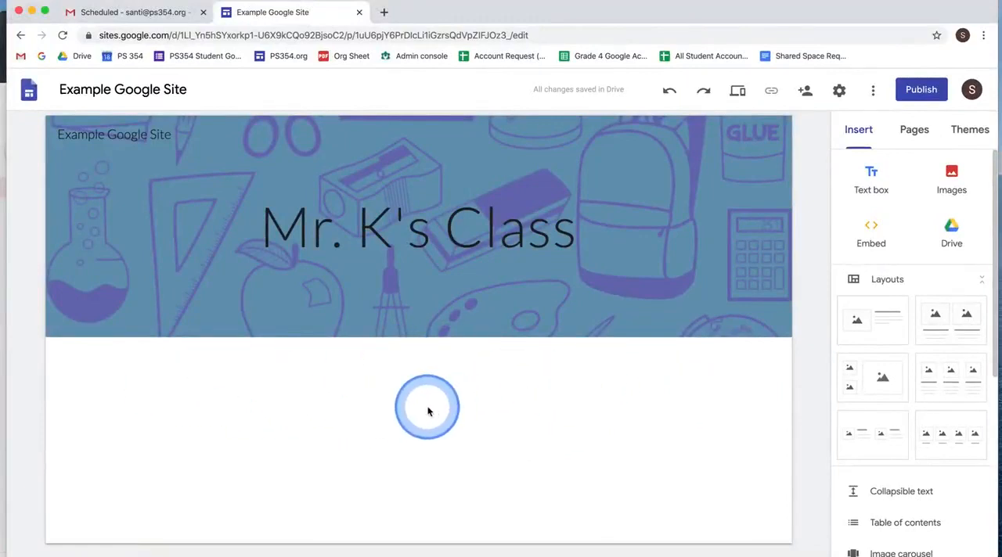
# - Insert a text box below the header reading "Welcome" with a second line "Hello Students, welcome to our new website"
pyautogui.doubleClick(159, 397)
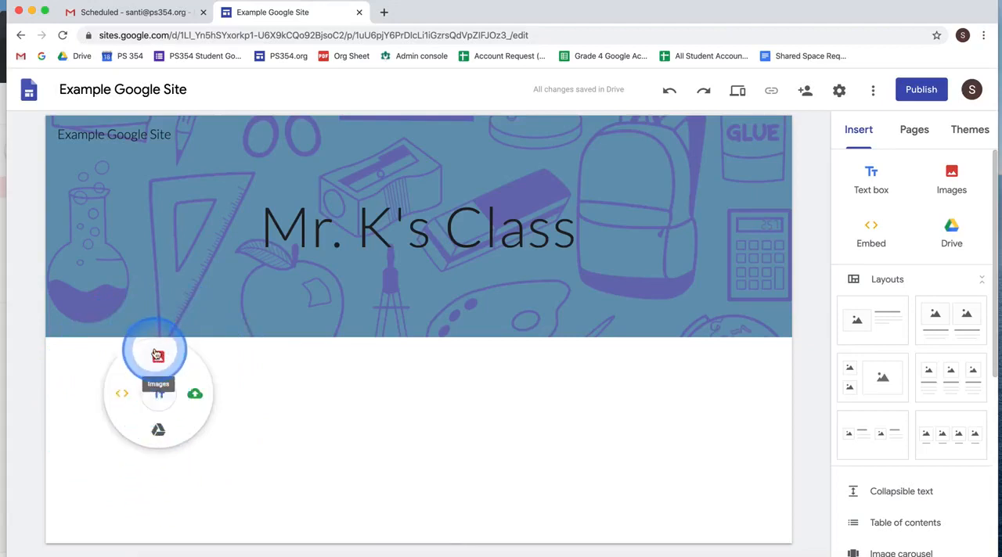
pyautogui.click(163, 401)
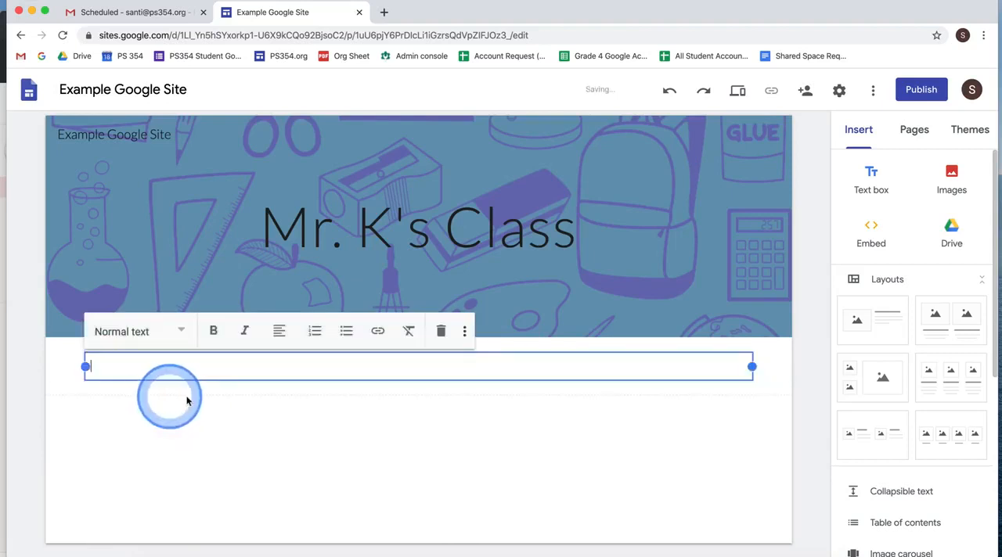
pyautogui.click(78, 380)
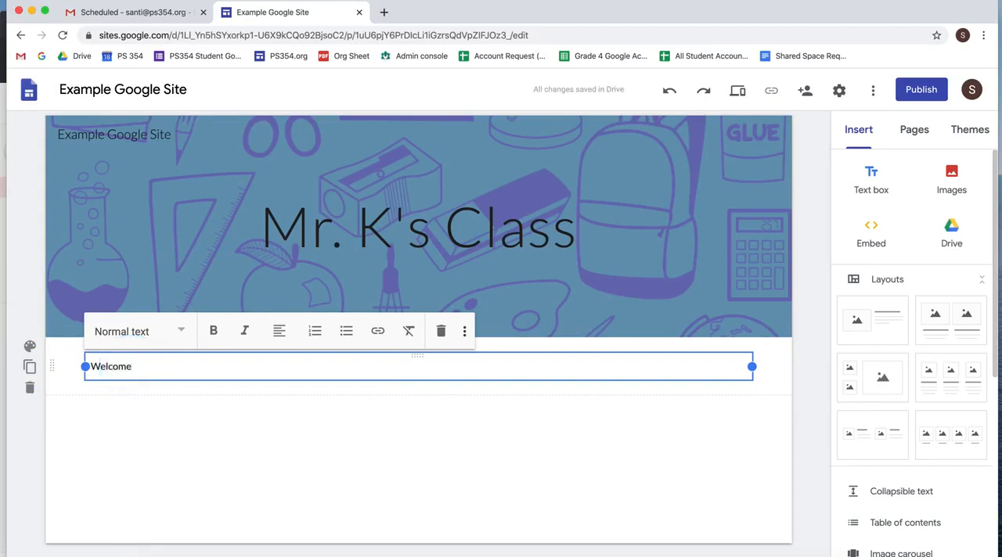
pyautogui.write('Welcome')
pyautogui.press('Return')
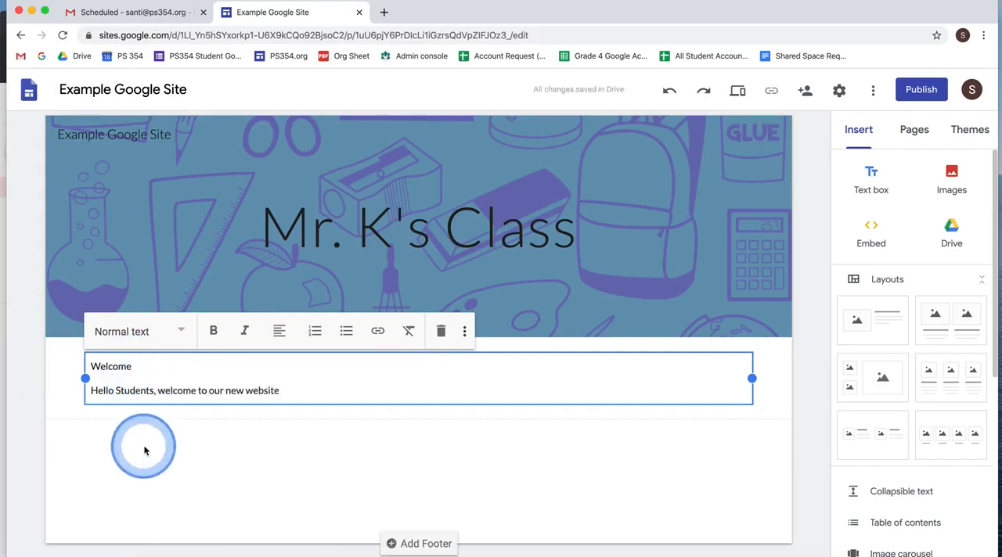
# - Apply the Title style to the "Welcome" line of the text box below the header
pyautogui.click(209, 441)
pyautogui.click(179, 397)
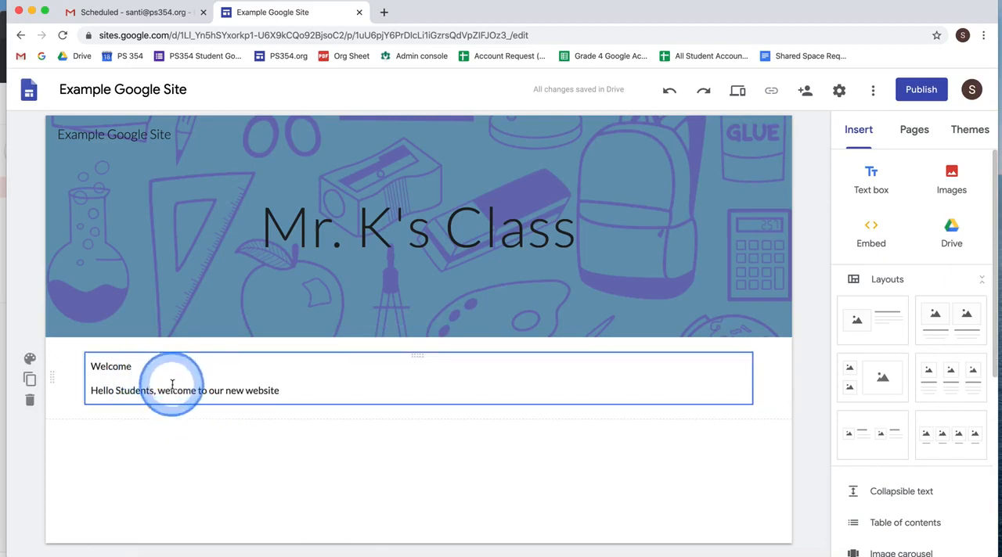
pyautogui.click(194, 429)
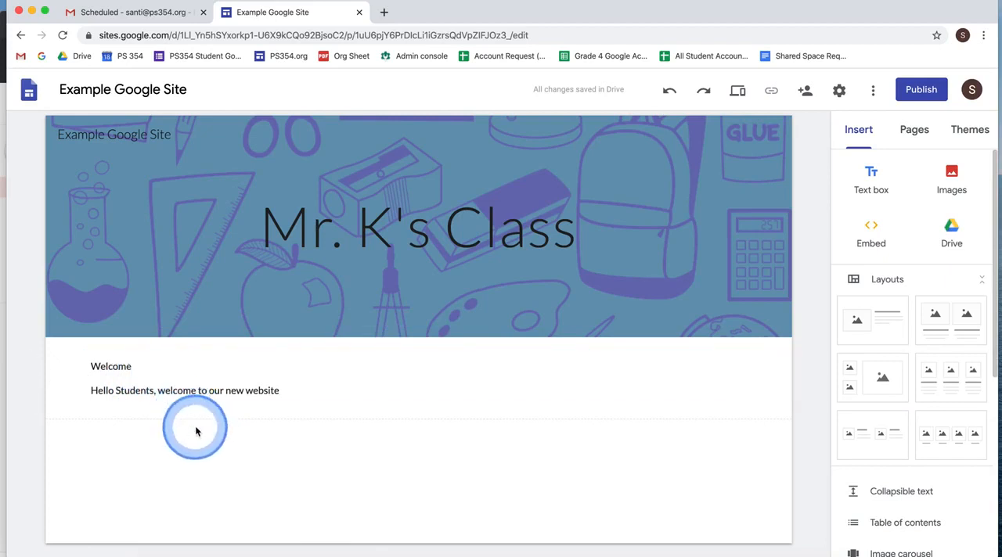
pyautogui.click(151, 381)
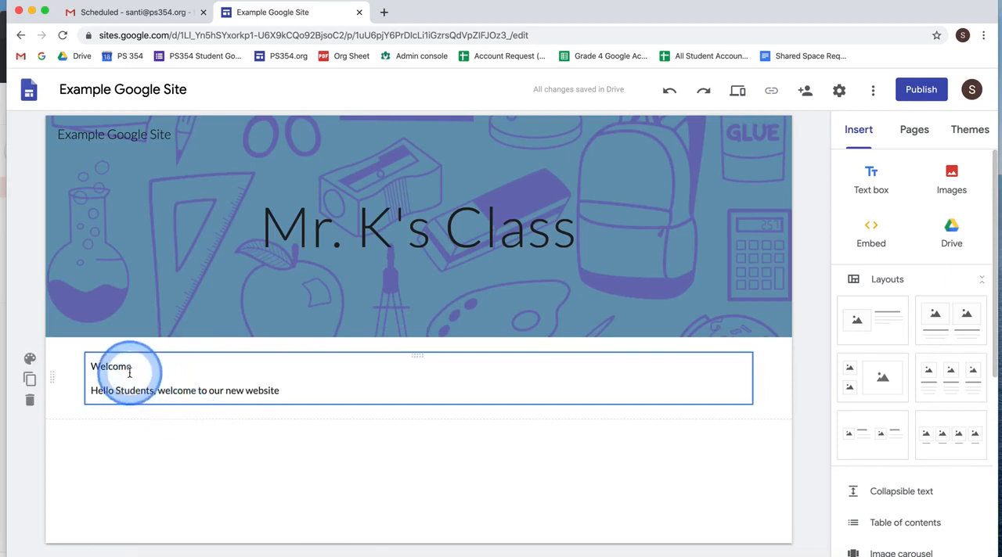
pyautogui.doubleClick(120, 368)
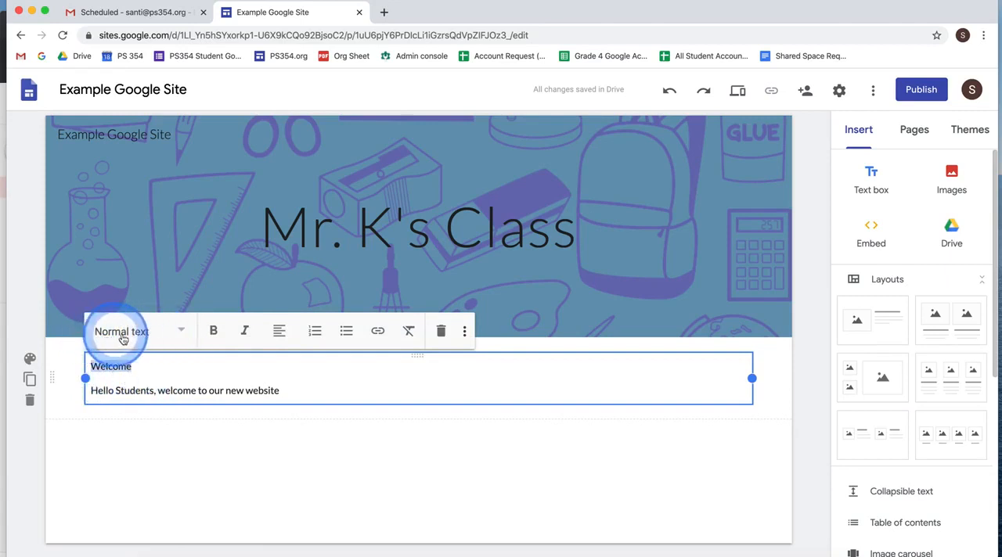
pyautogui.click(172, 334)
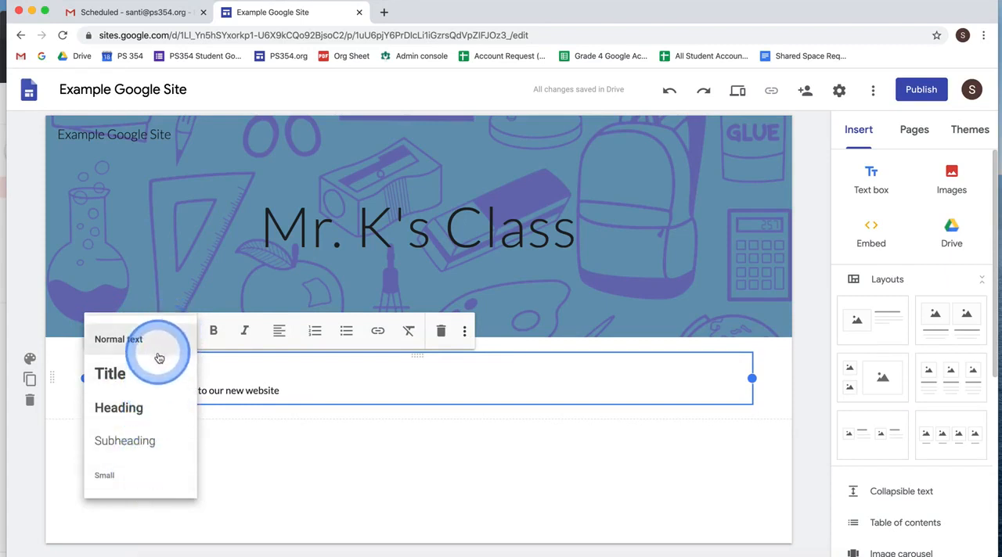
pyautogui.click(150, 376)
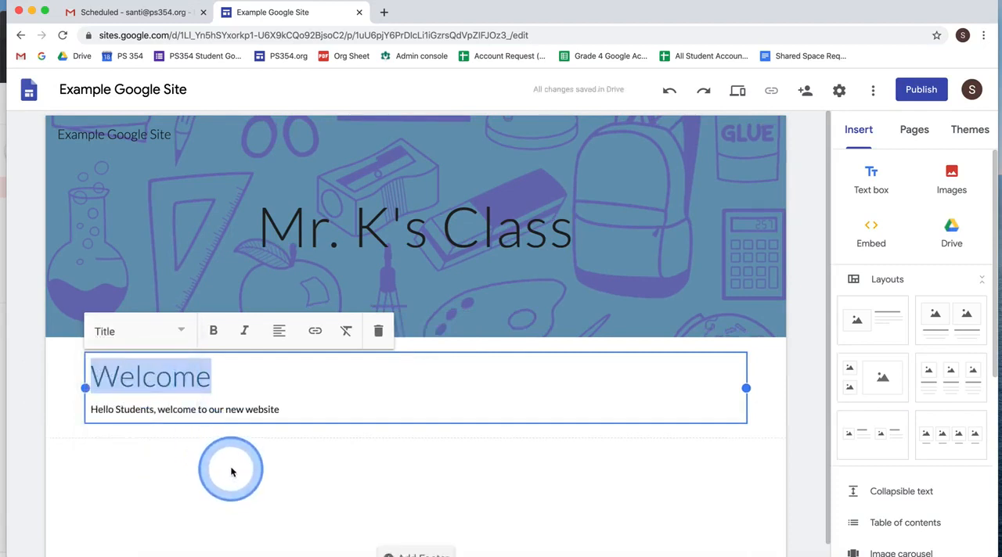
# - Try bold and centre alignment on the "Welcome" title, ending with it unbolded and aligned left
pyautogui.click(213, 332)
pyautogui.click(214, 333)
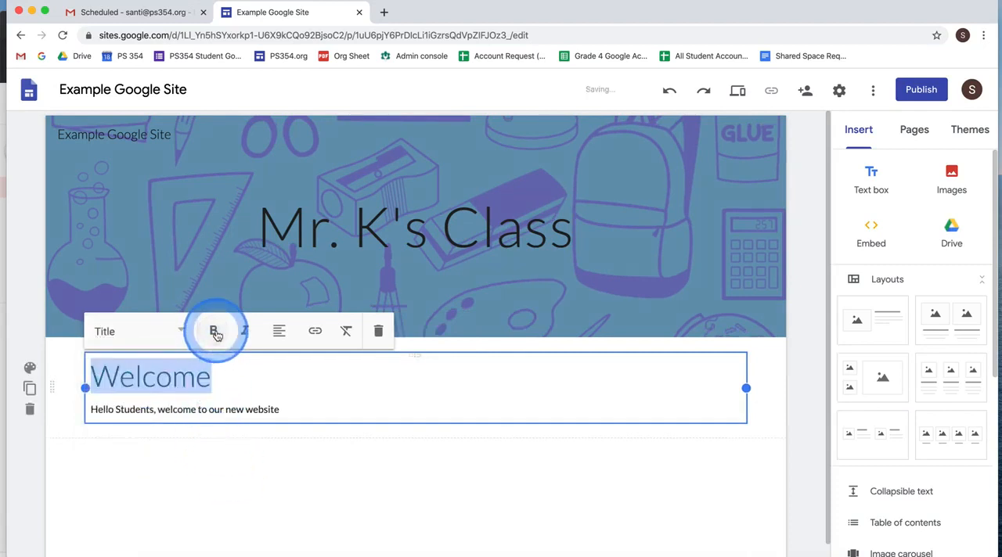
pyautogui.click(280, 333)
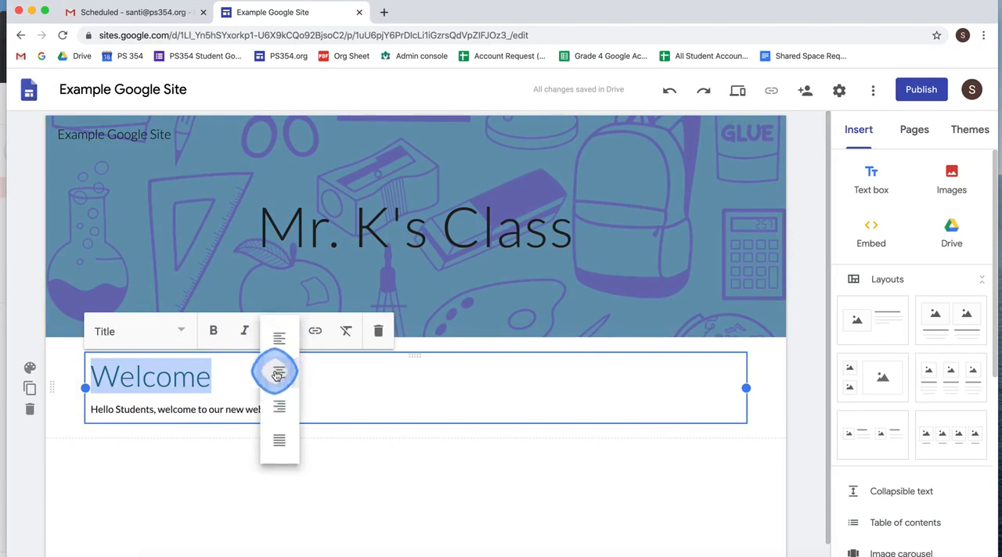
pyautogui.click(279, 369)
pyautogui.click(278, 329)
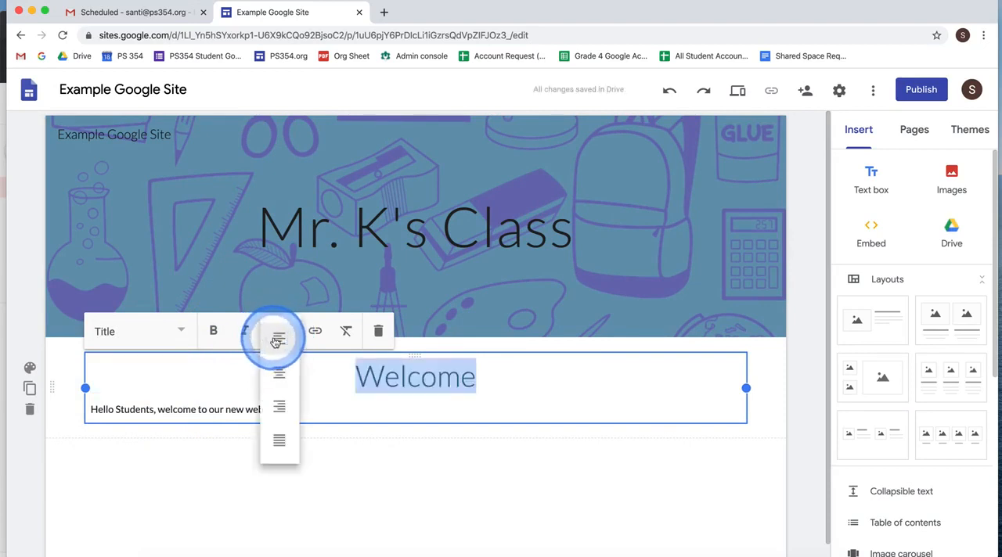
pyautogui.click(278, 349)
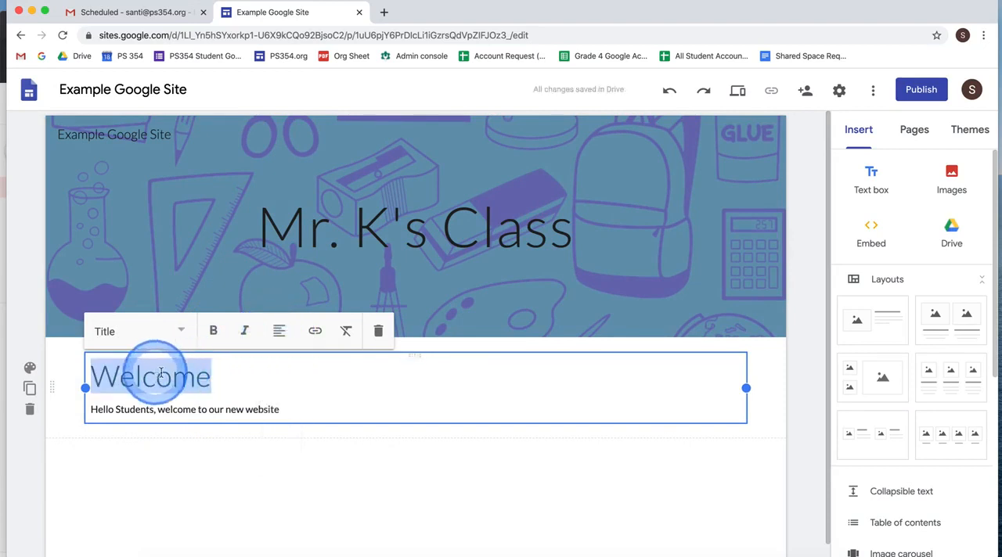
pyautogui.click(315, 331)
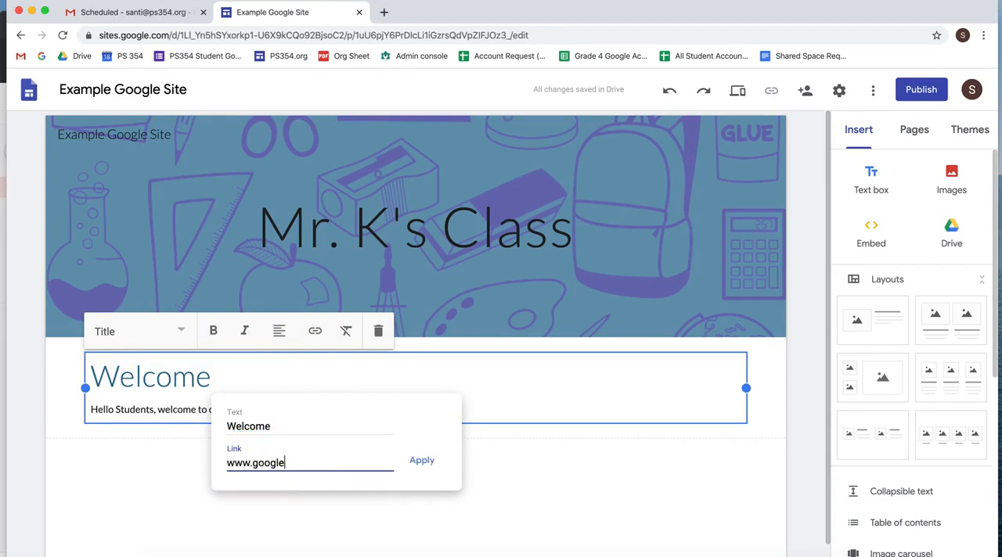
pyautogui.click(421, 460)
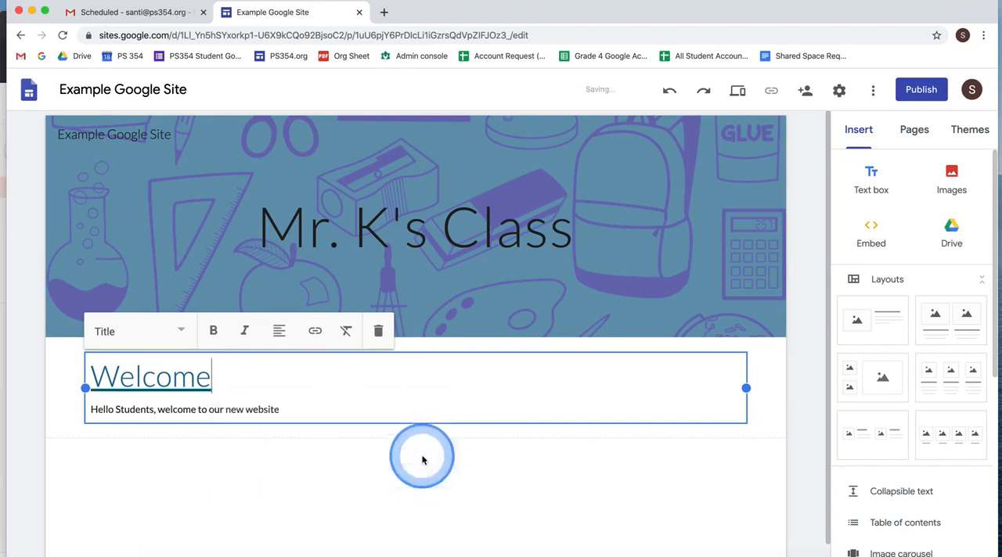
pyautogui.click(281, 454)
# - Test the "Welcome" title's link, close the page it opens, and remove the link from the title
pyautogui.click(180, 379)
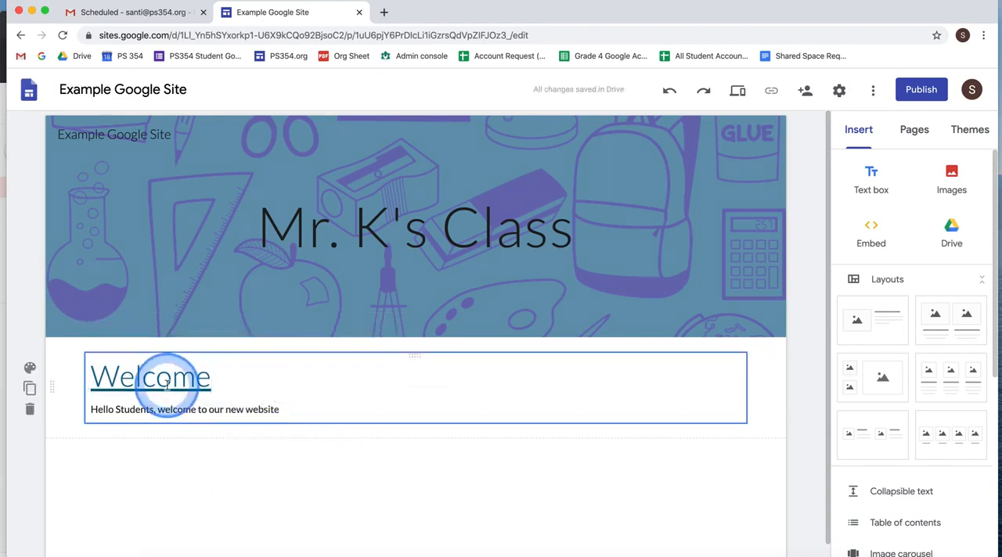
pyautogui.click(177, 378)
pyautogui.click(164, 409)
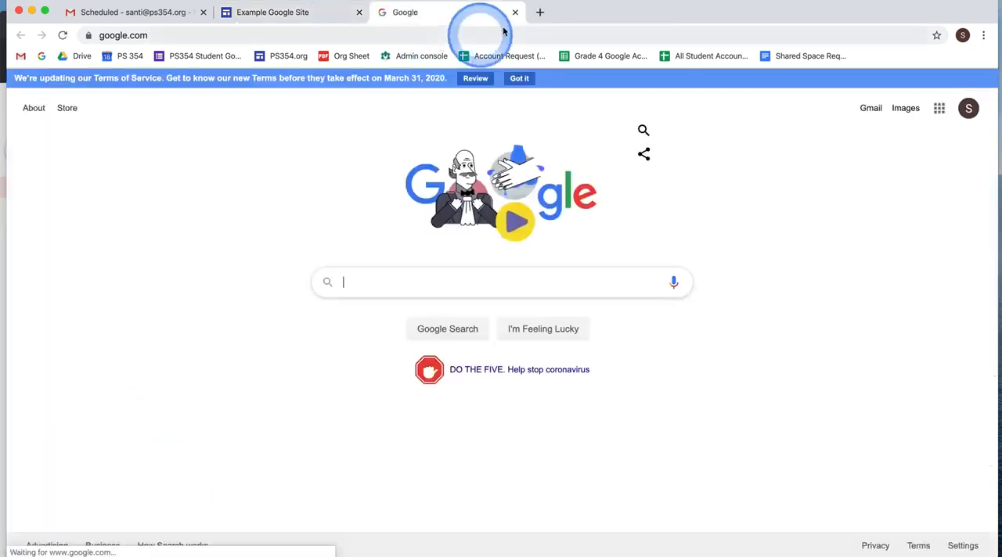
pyautogui.click(515, 14)
pyautogui.click(179, 414)
# - Apply the Heading style to the line "Hello Students, welcome to our new website"
pyautogui.tripleClick(181, 414)
pyautogui.click(179, 331)
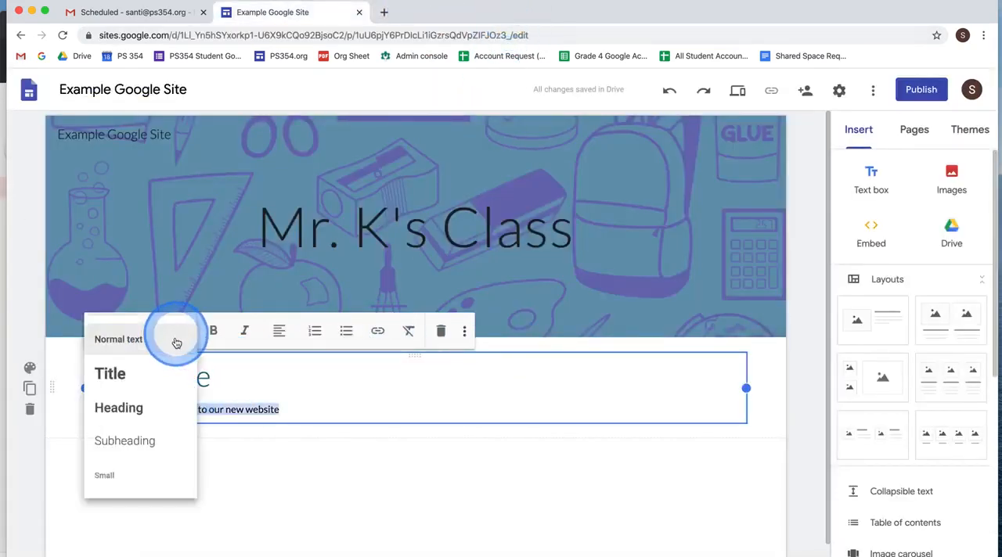
pyautogui.click(154, 441)
pyautogui.click(138, 409)
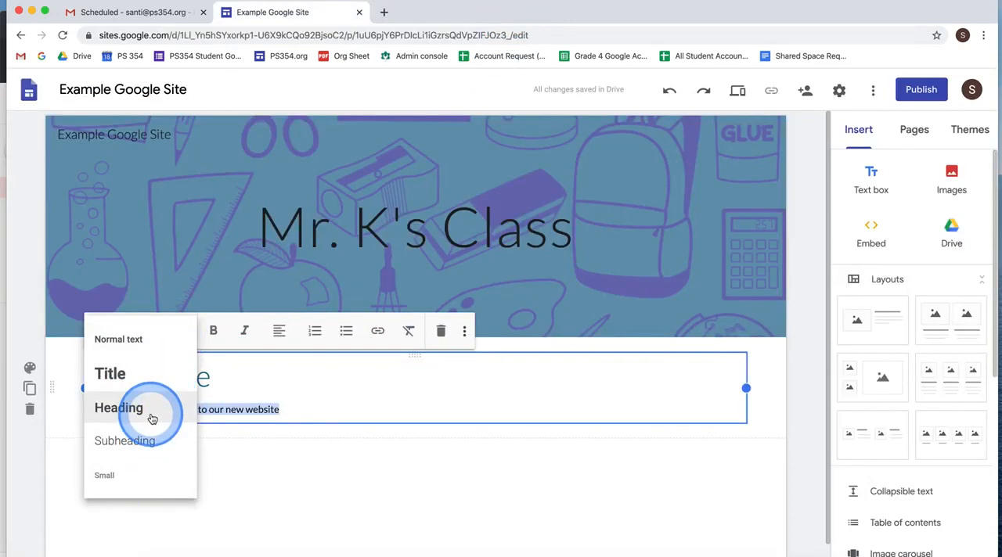
pyautogui.click(213, 484)
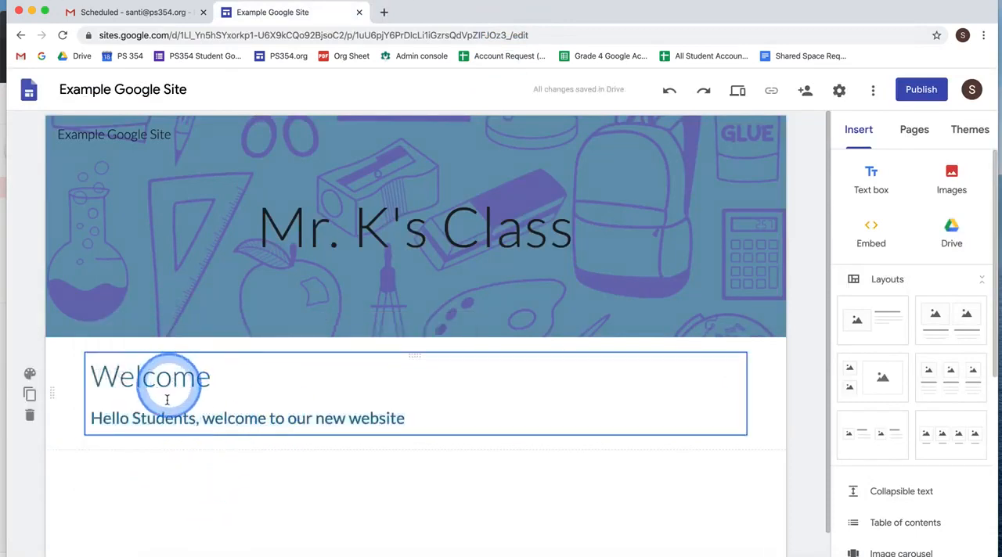
# - Insert a new text box below the welcome section reading "More text"
pyautogui.scroll(-2, 212, 419)
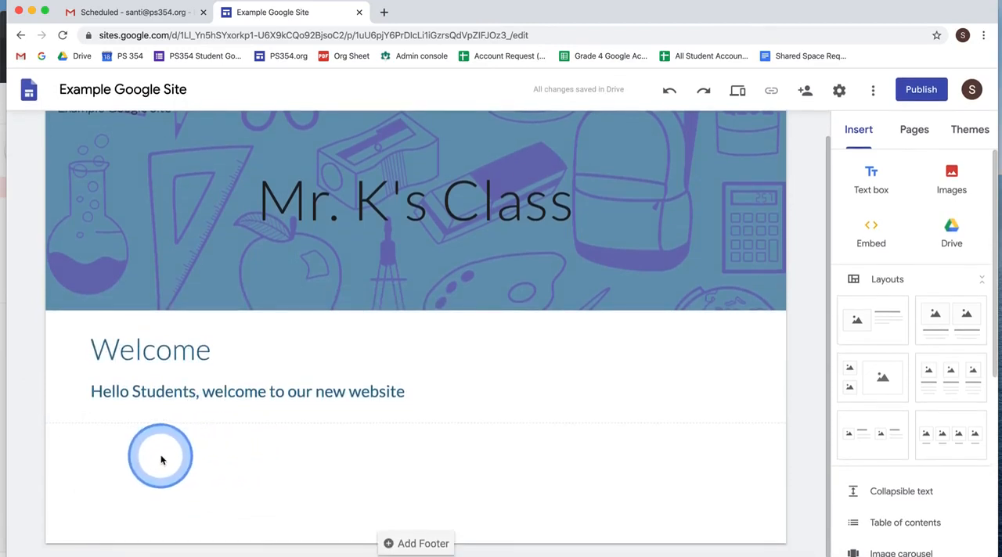
pyautogui.doubleClick(160, 457)
pyautogui.click(161, 457)
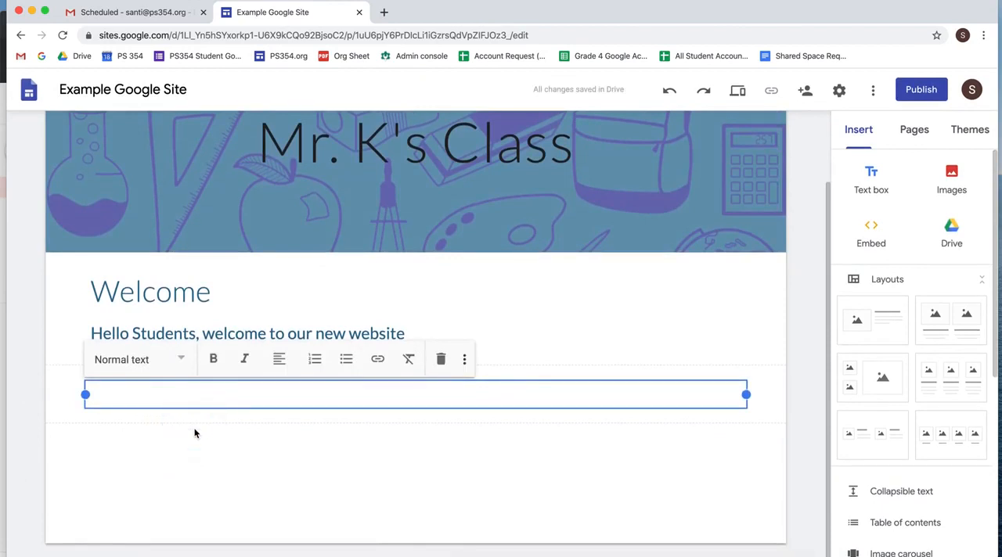
pyautogui.write('More text')
pyautogui.click(112, 452)
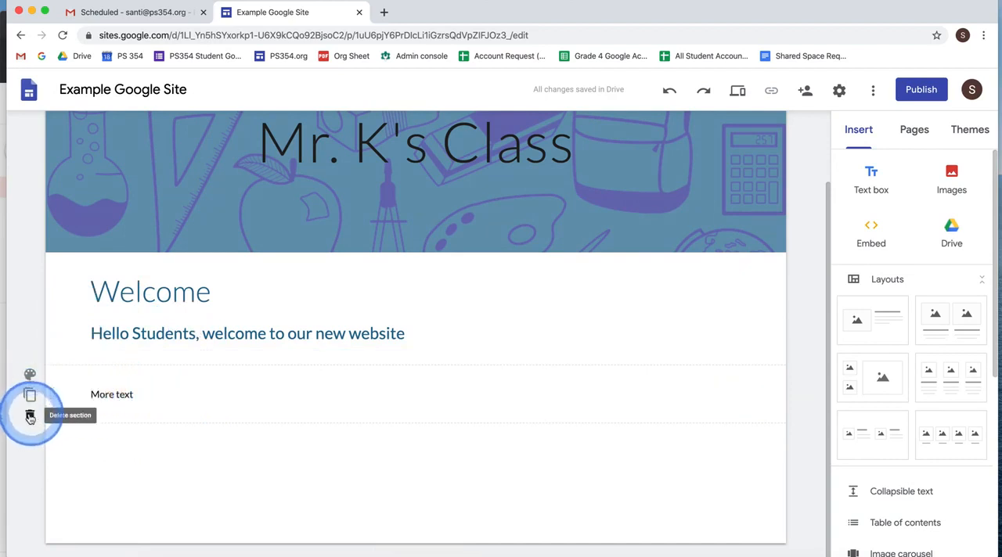
# - Duplicate the "More text" section and change the copy's text to "More text again"
pyautogui.click(30, 395)
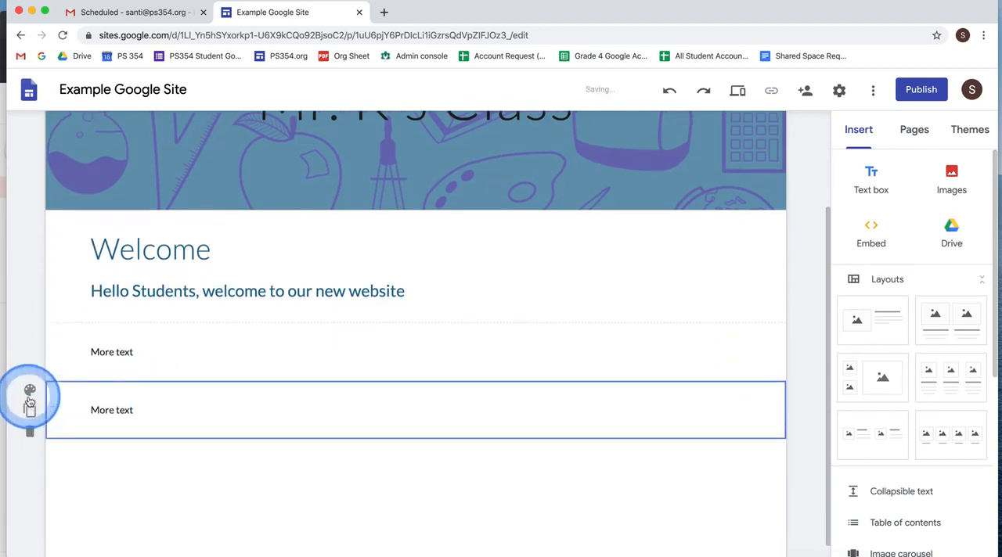
pyautogui.click(144, 393)
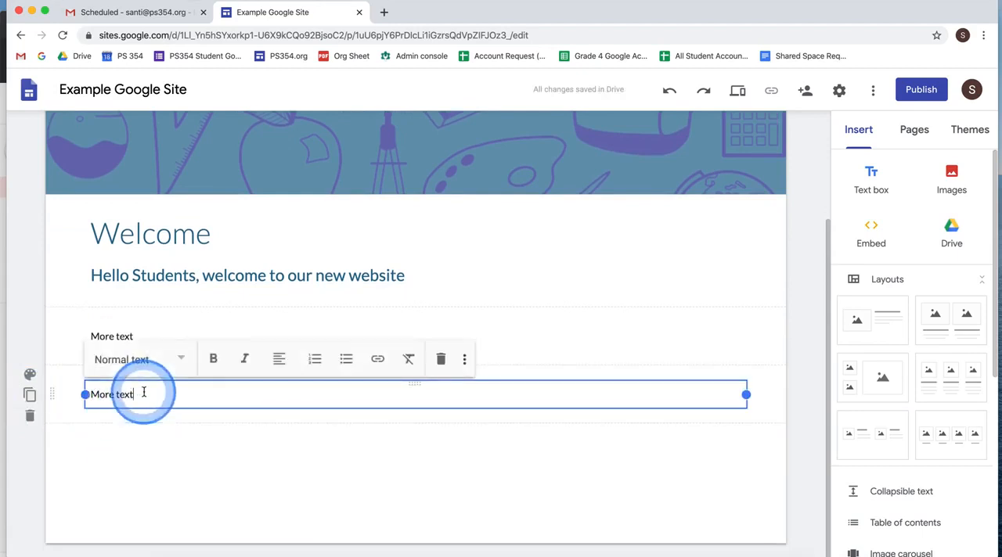
pyautogui.click(147, 435)
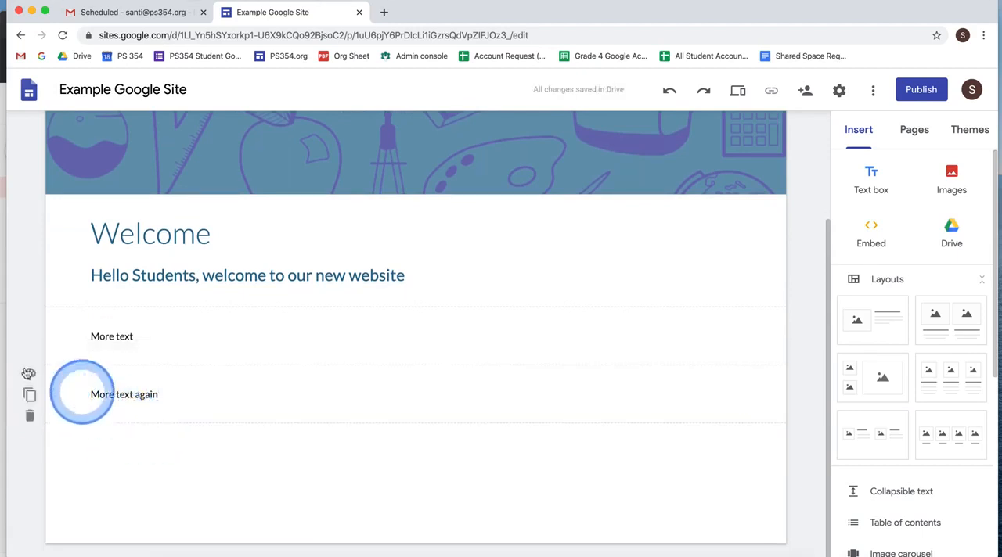
# - Set the section background to Emphasis 2 for "More text" and Emphasis 1 for "More text again"
pyautogui.click(30, 317)
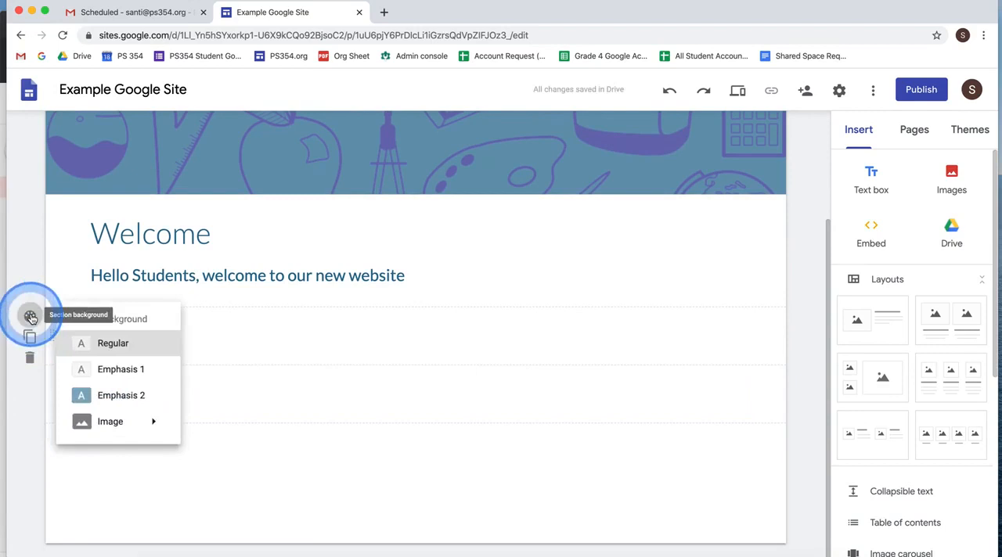
pyautogui.click(124, 391)
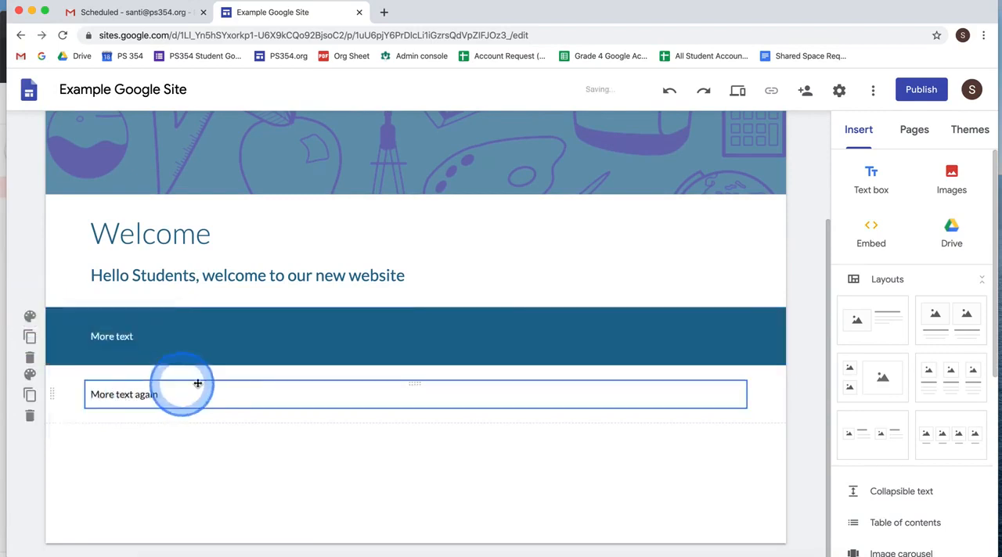
pyautogui.click(30, 377)
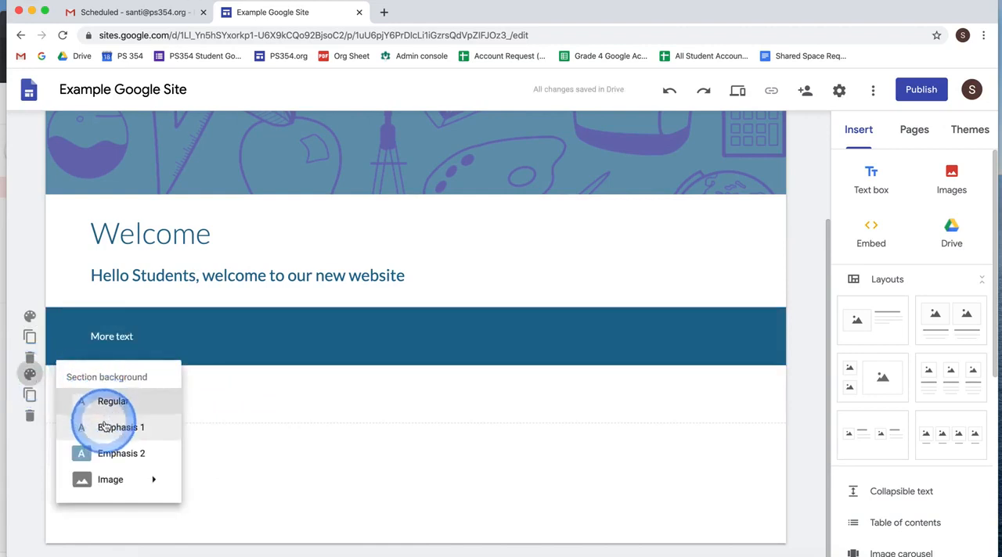
pyautogui.click(106, 426)
# - Try moving the "More text" and "More text again" sections above the welcome section, and move the welcome section back above them
pyautogui.click(153, 378)
pyautogui.click(79, 336)
pyautogui.click(59, 400)
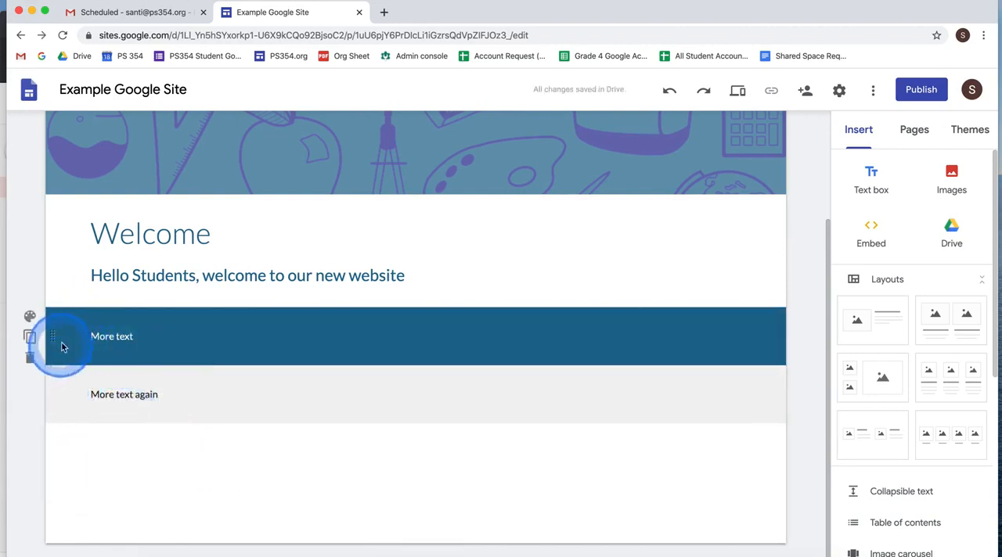
pyautogui.click(56, 396)
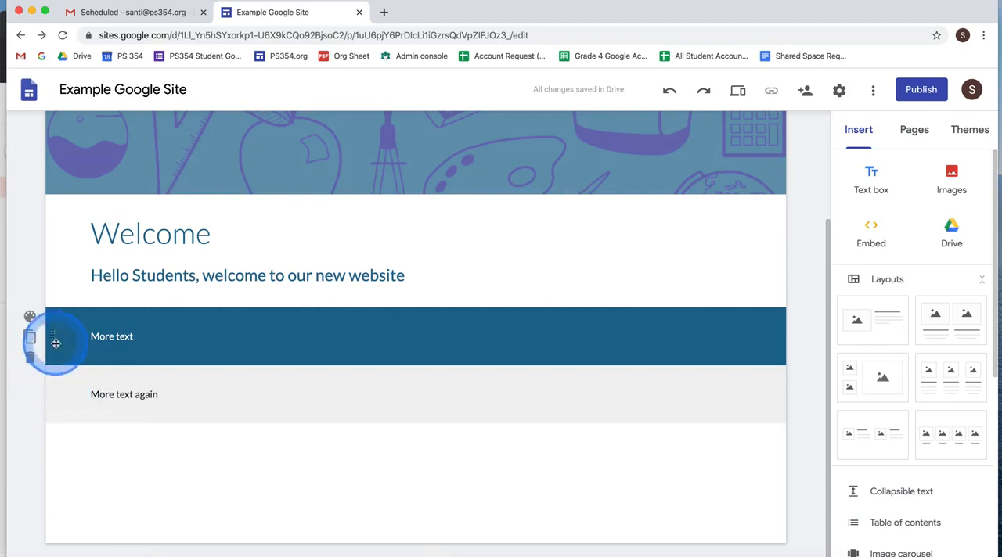
pyautogui.moveTo(55, 343); pyautogui.dragTo(66, 237)
pyautogui.moveTo(50, 389); pyautogui.dragTo(65, 276)
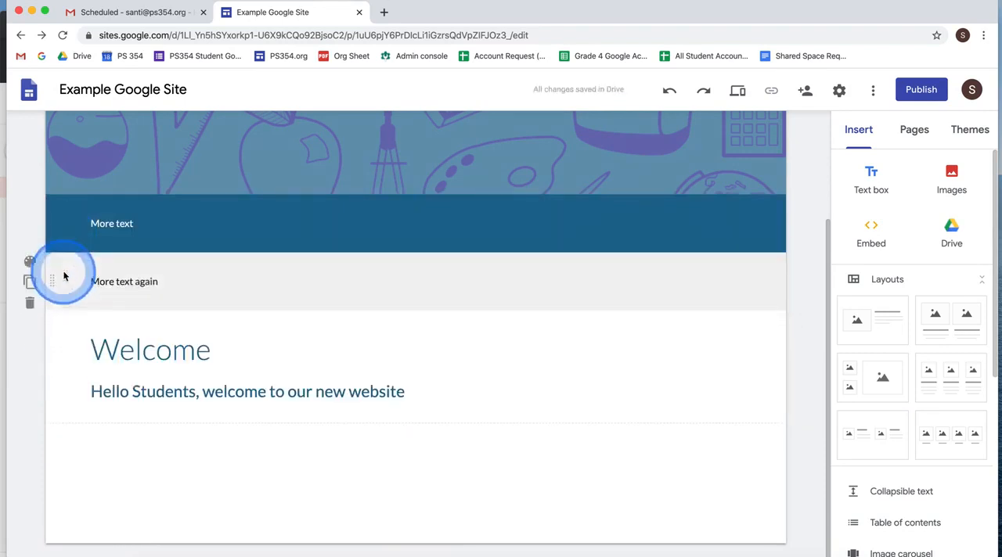
pyautogui.moveTo(54, 367); pyautogui.dragTo(67, 217)
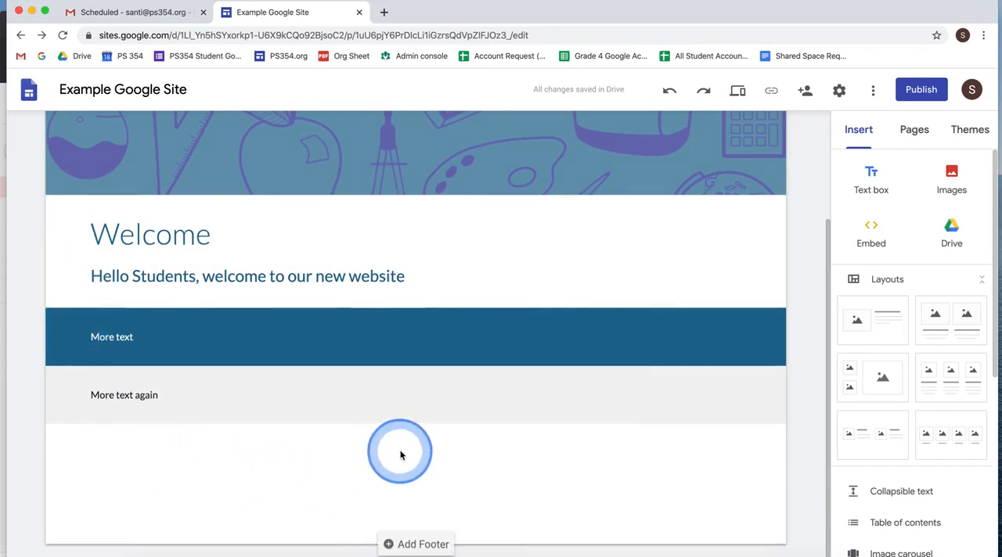
# - Add two new pages to the site, named Reading and Math
pyautogui.scroll(3, 400, 453)
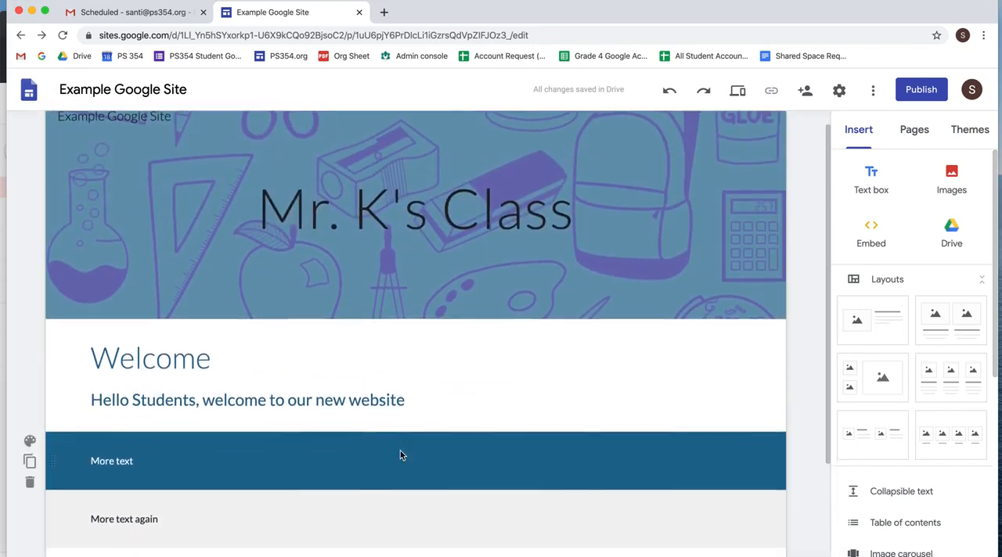
pyautogui.click(528, 399)
pyautogui.click(932, 255)
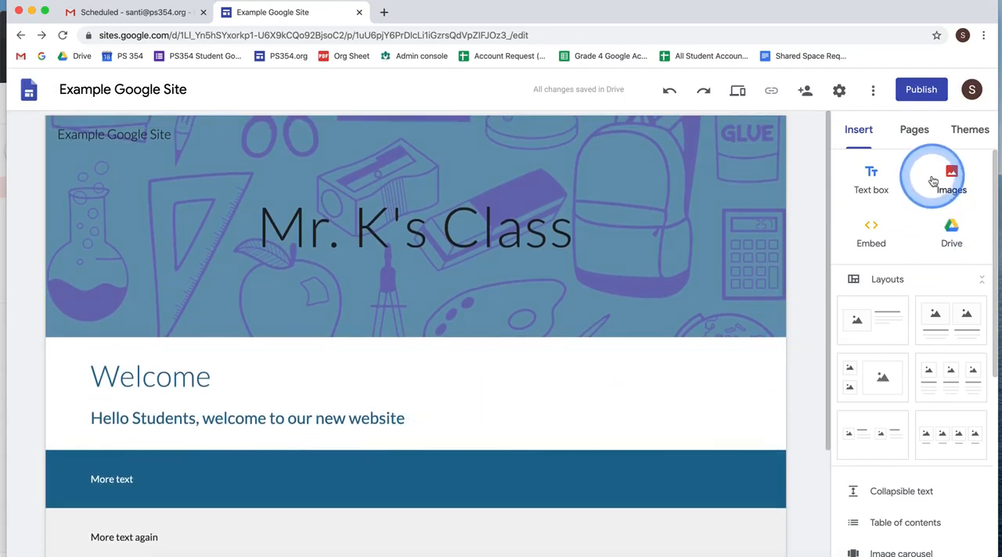
pyautogui.click(921, 137)
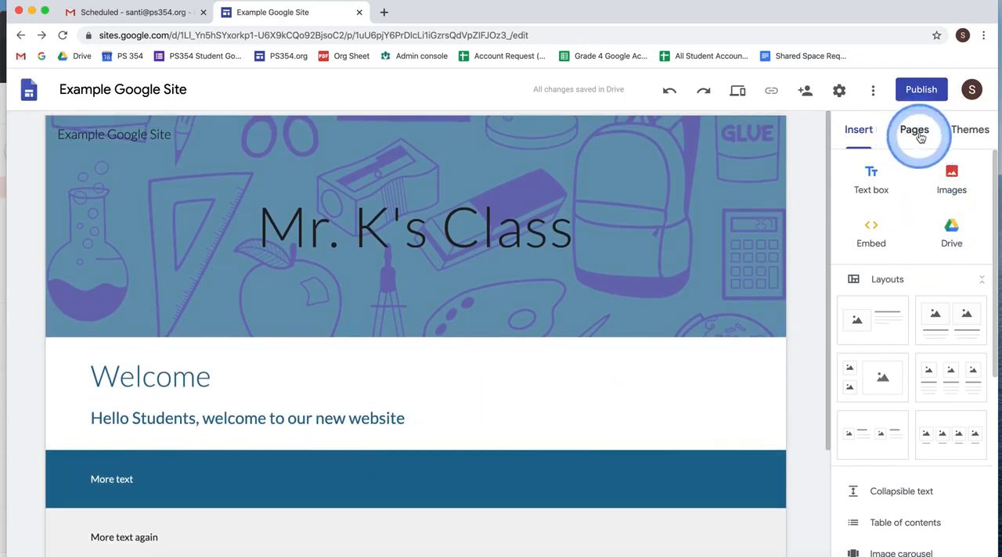
pyautogui.click(890, 208)
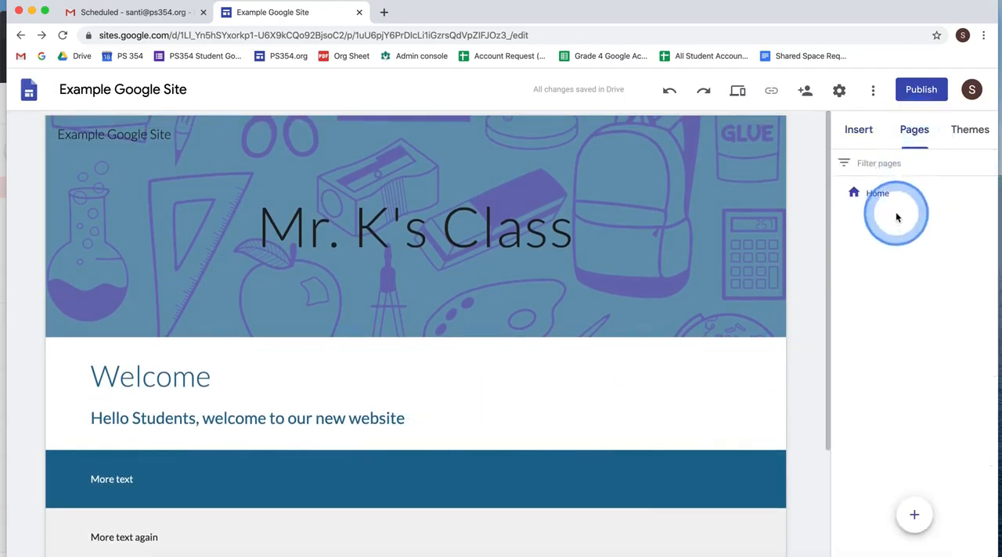
pyautogui.click(874, 202)
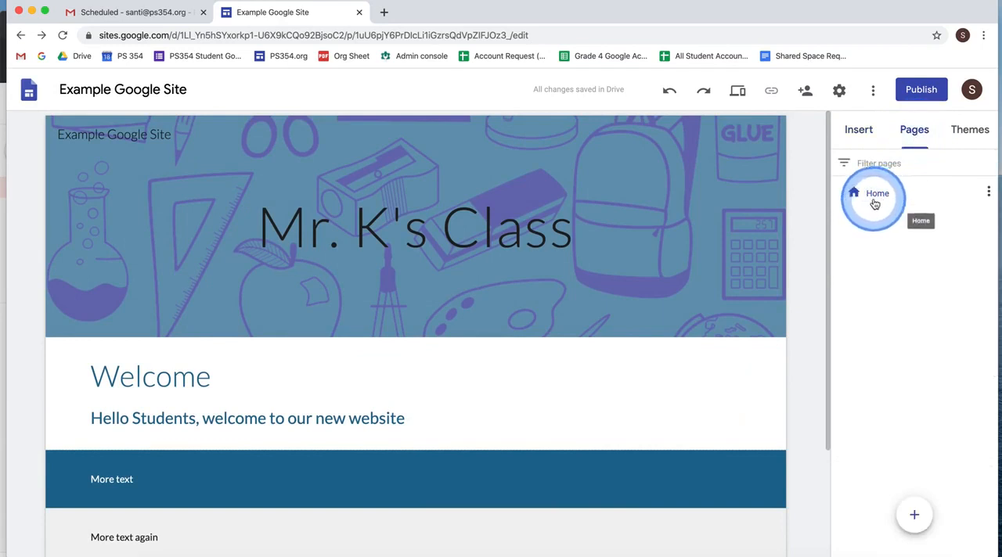
pyautogui.click(910, 515)
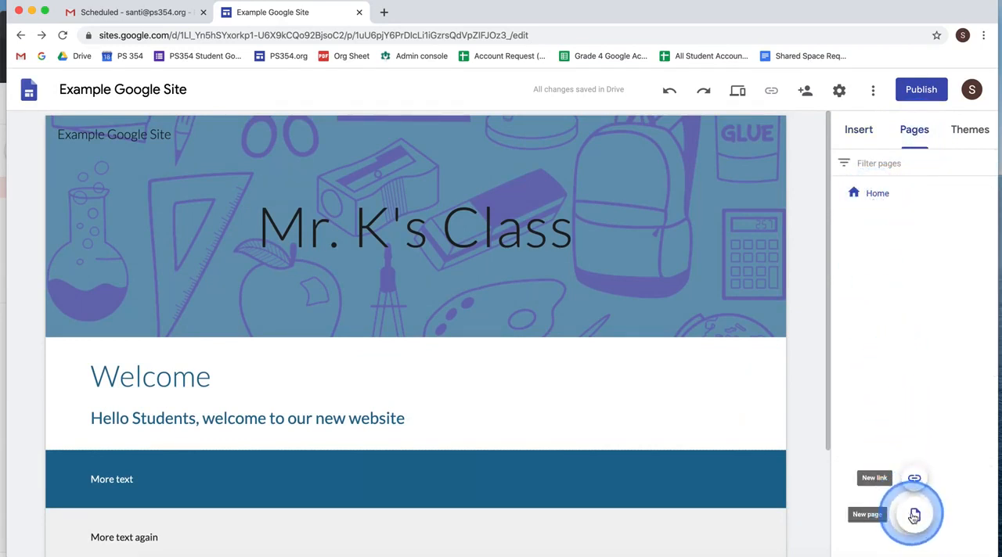
pyautogui.click(915, 482)
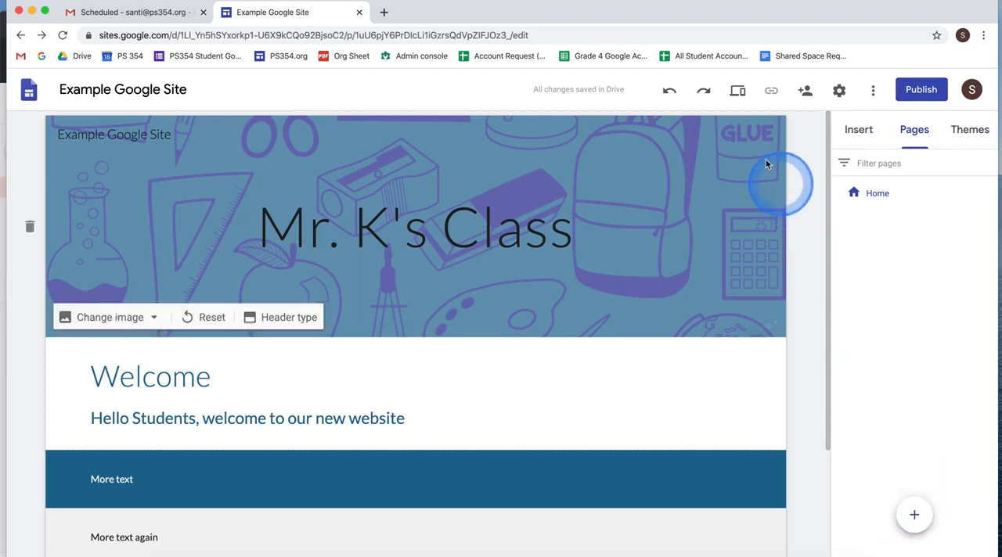
pyautogui.click(913, 514)
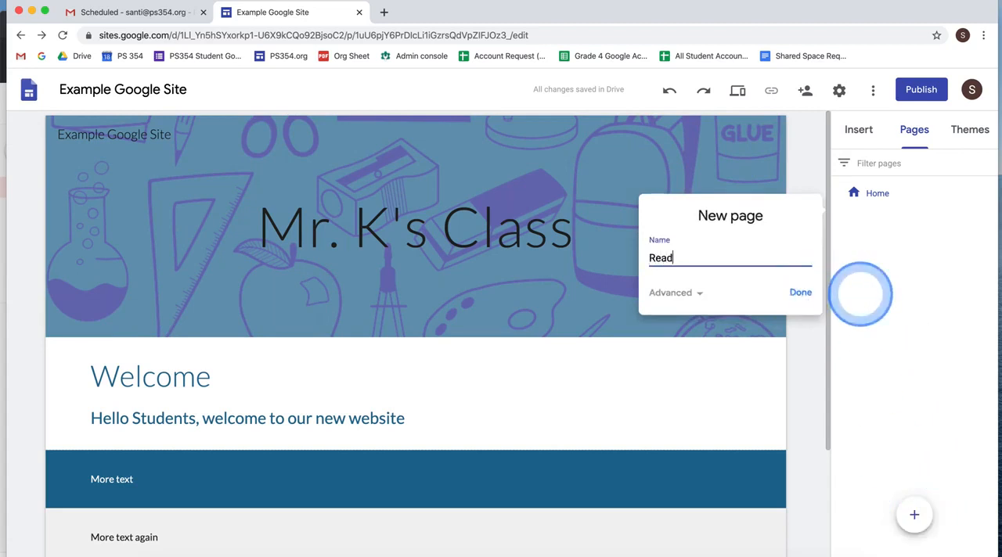
pyautogui.click(800, 291)
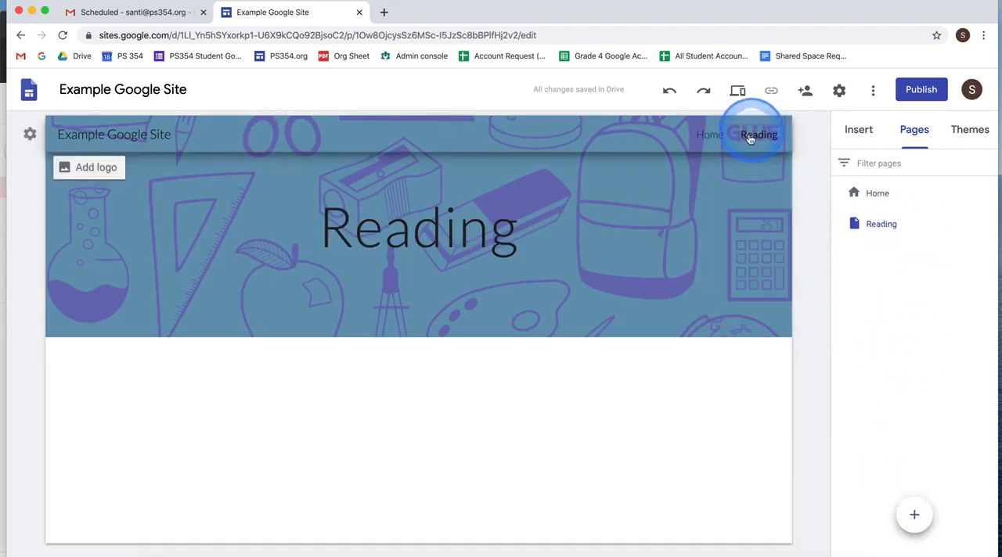
pyautogui.click(912, 517)
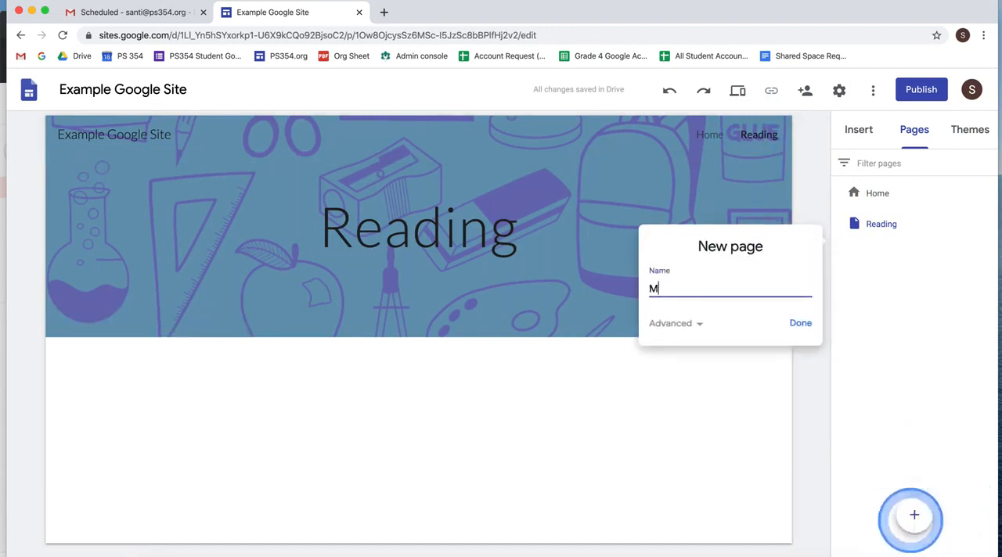
pyautogui.click(800, 322)
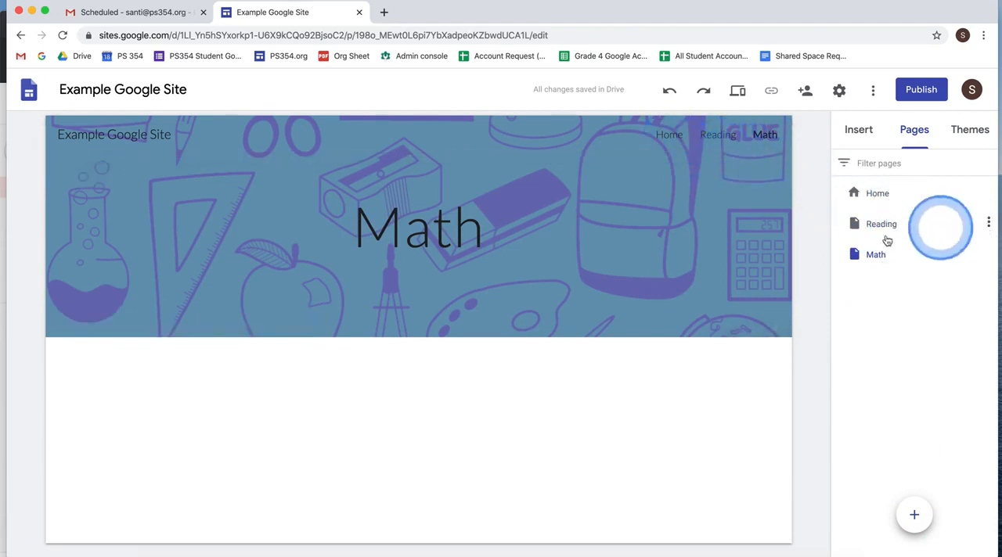
# - Review the Reading page's properties and close them with the name kept as Reading
pyautogui.click(988, 226)
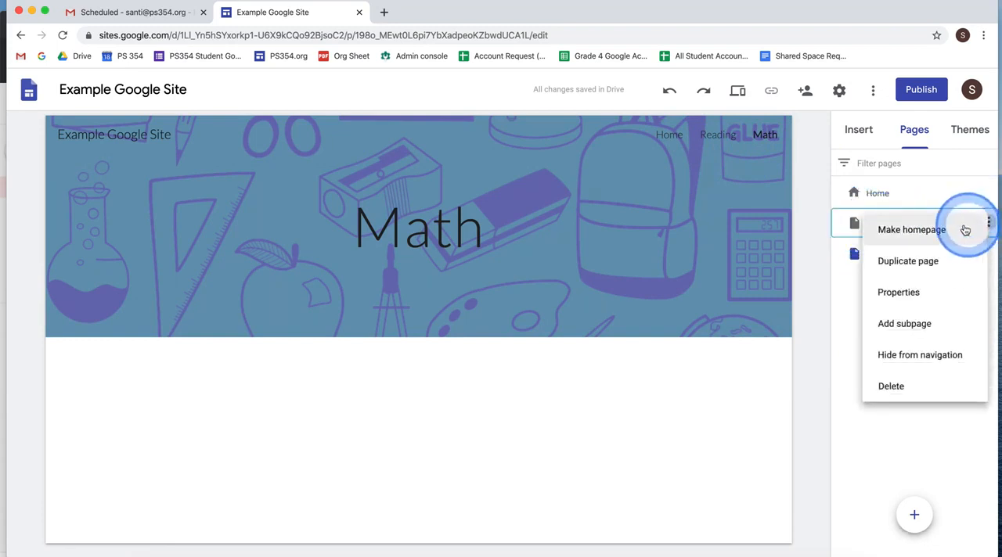
pyautogui.click(934, 294)
pyautogui.click(800, 307)
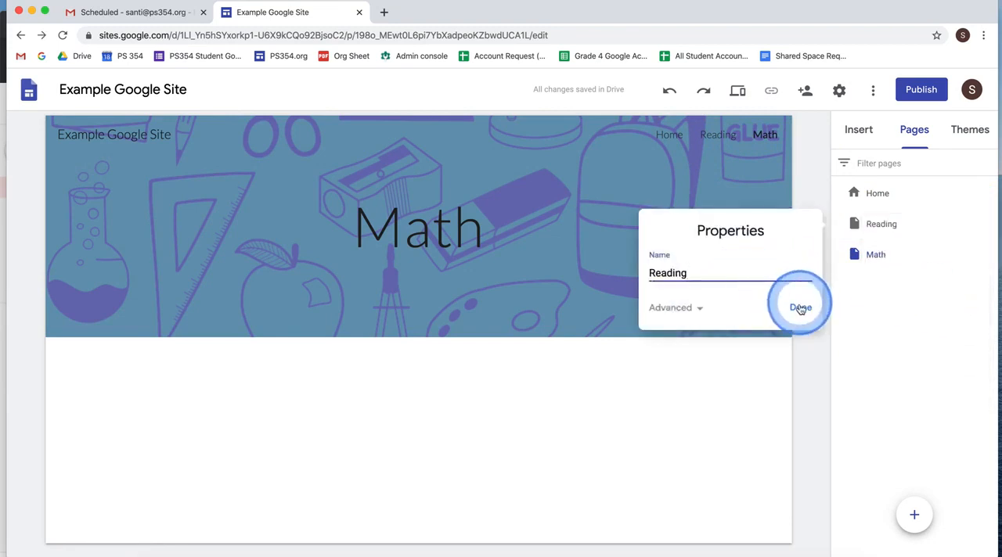
# - Reorder the site's pages so that Reading comes below Math
pyautogui.moveTo(972, 226); pyautogui.dragTo(896, 275)
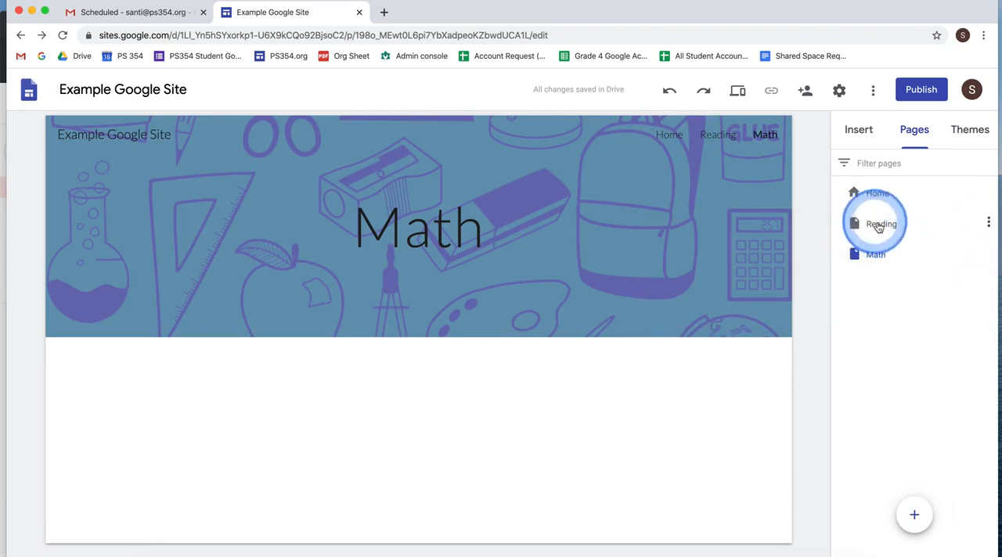
pyautogui.moveTo(880, 233); pyautogui.dragTo(896, 275)
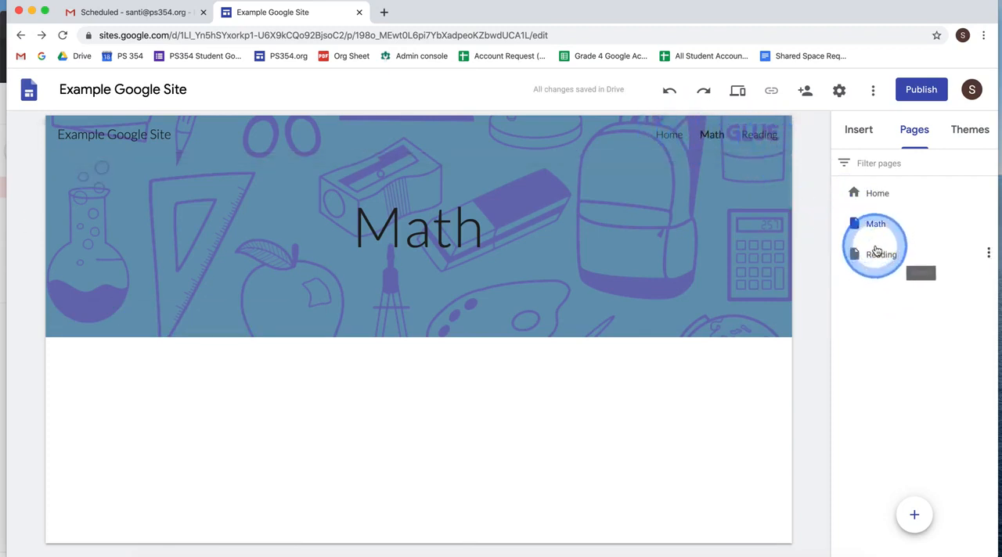
# - Try nesting the Reading page under Math as a subpage, and move it back to the top level above Math
pyautogui.moveTo(871, 254); pyautogui.dragTo(911, 298)
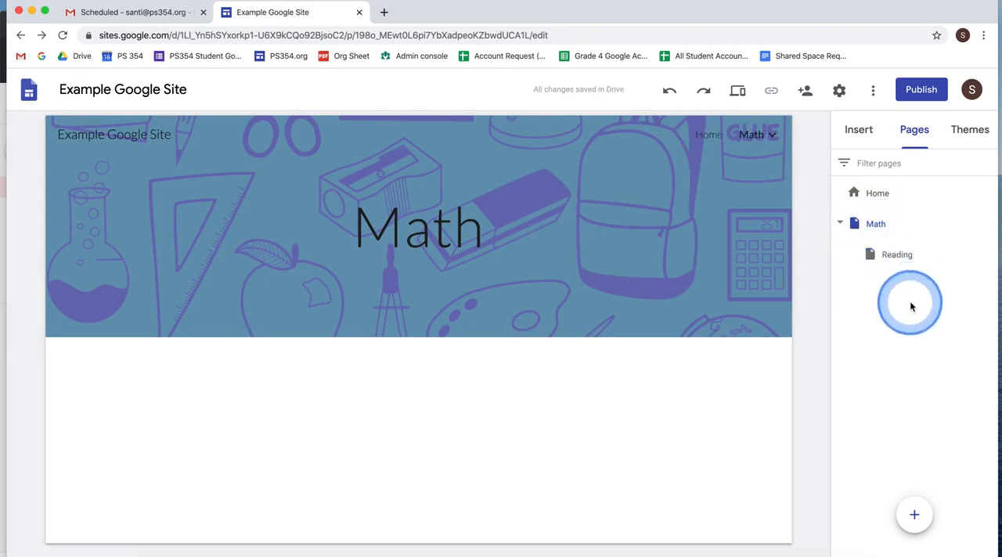
pyautogui.click(756, 140)
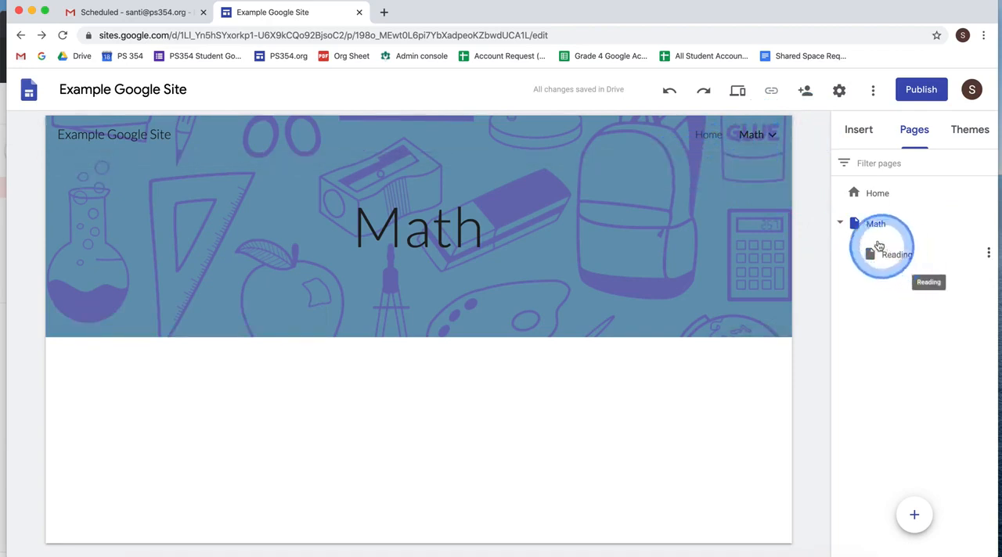
pyautogui.moveTo(872, 254); pyautogui.dragTo(892, 218)
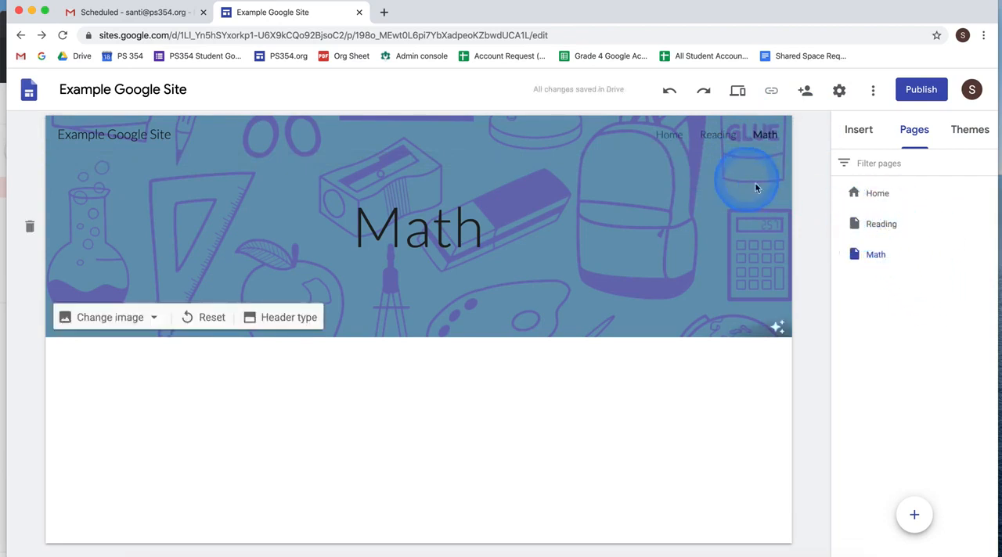
# - Use the site header's navigation links to visit the Home page and open the Reading page
pyautogui.click(721, 145)
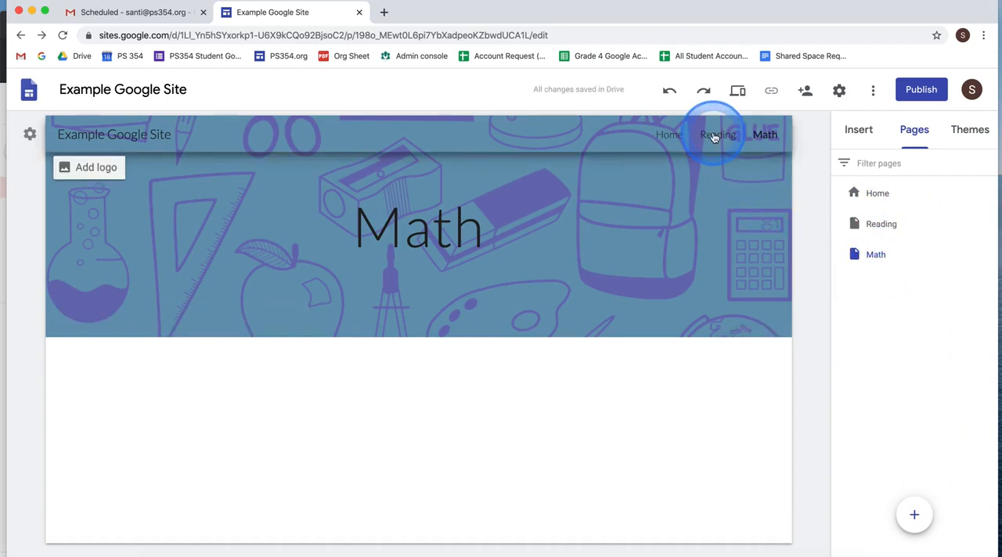
pyautogui.click(667, 135)
pyautogui.click(665, 133)
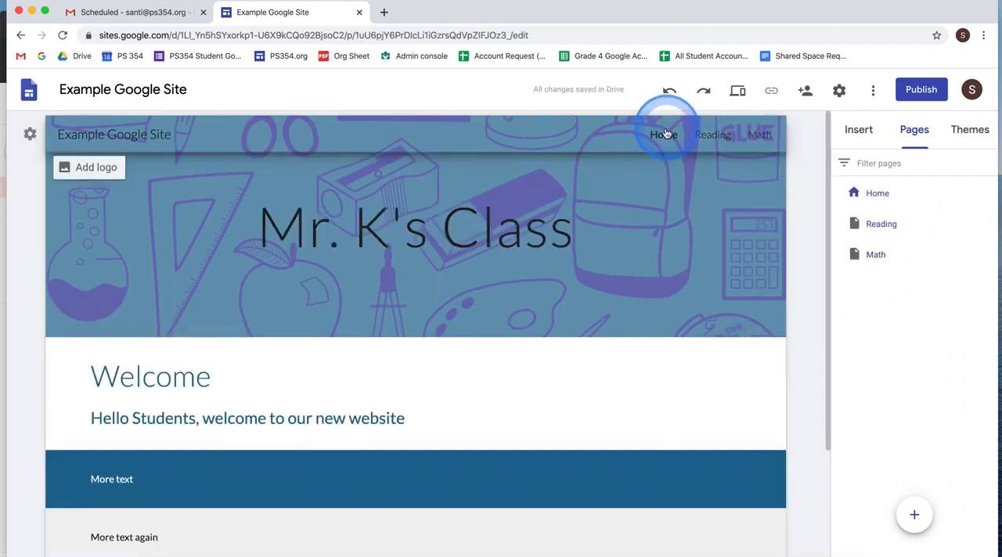
pyautogui.click(711, 136)
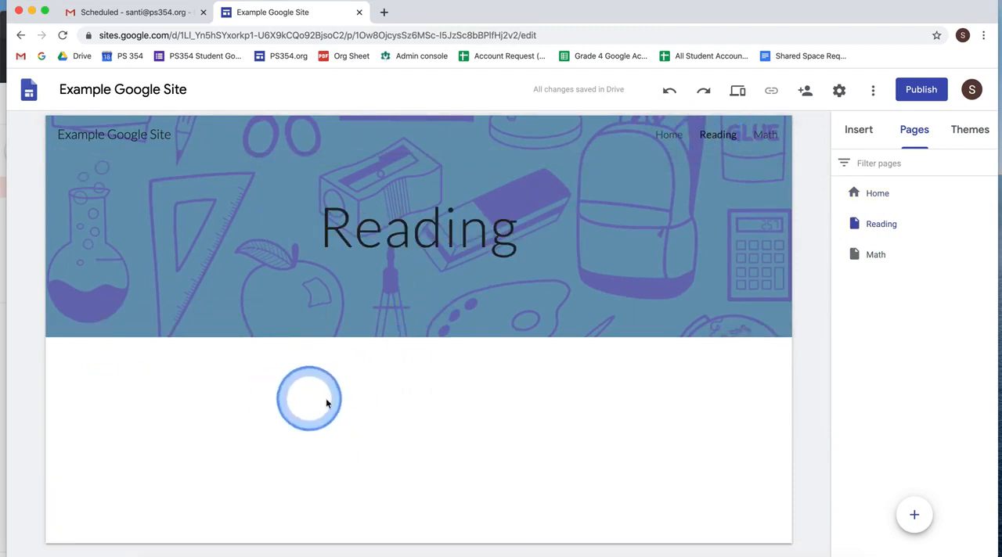
# - Insert the layout with a single image beside a title and text on the Reading page
pyautogui.doubleClick(143, 388)
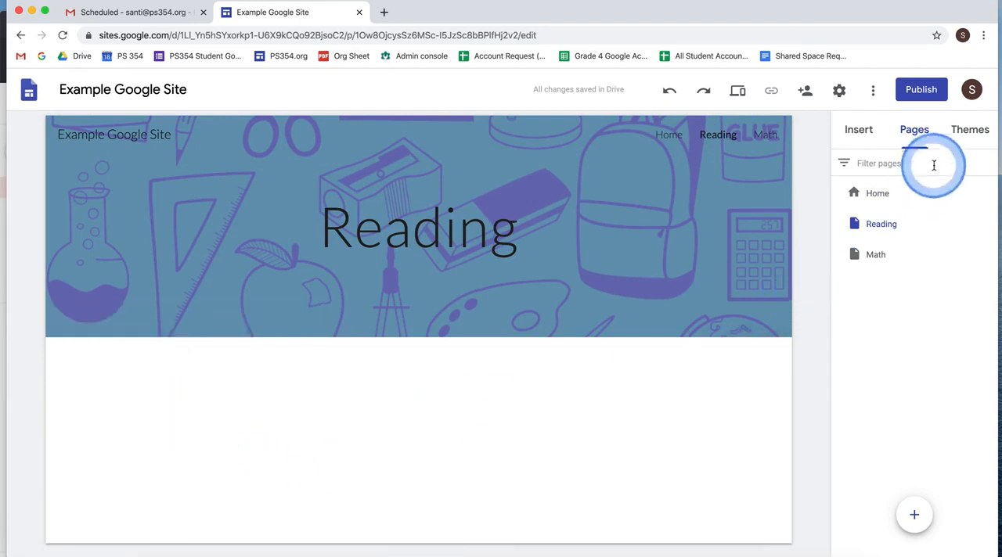
pyautogui.click(858, 133)
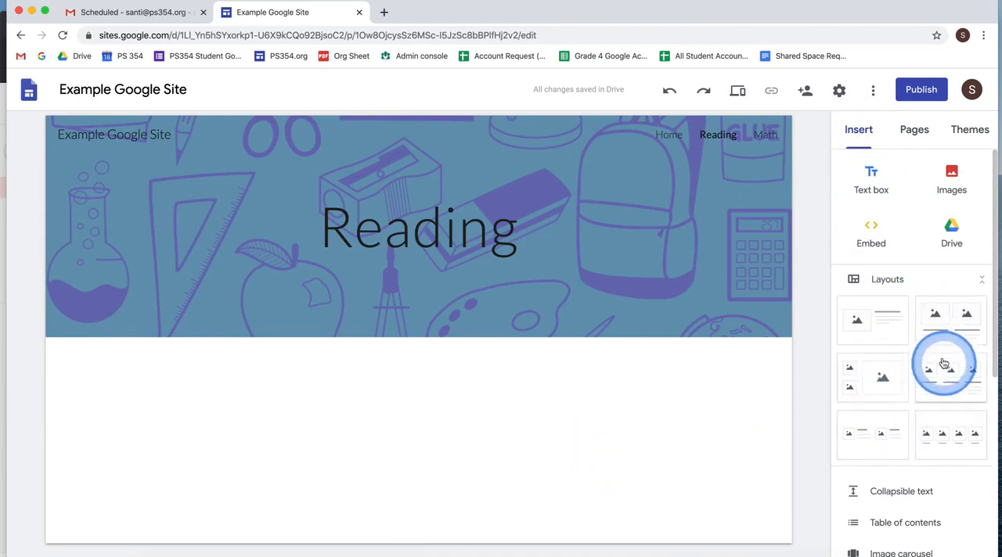
pyautogui.click(897, 335)
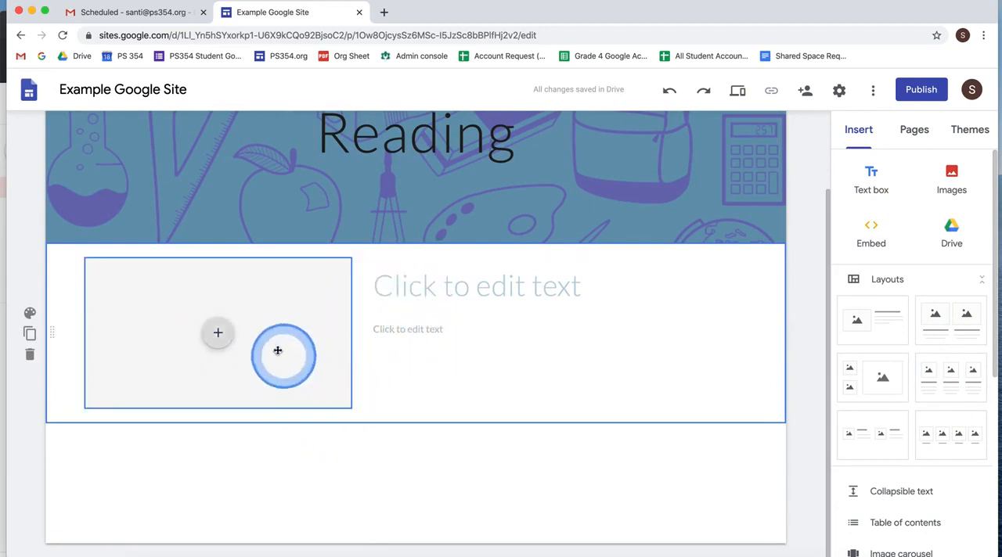
# - Fill the layout's image placeholder with the Google image search result for "reading" showing a toddler in a striped hoodie holding a book
pyautogui.click(223, 336)
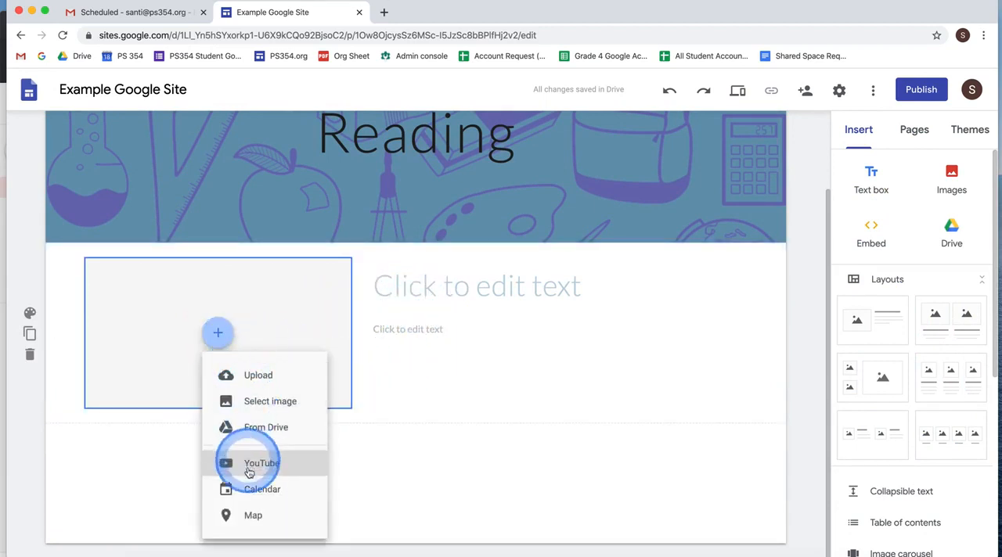
pyautogui.click(420, 468)
pyautogui.click(219, 335)
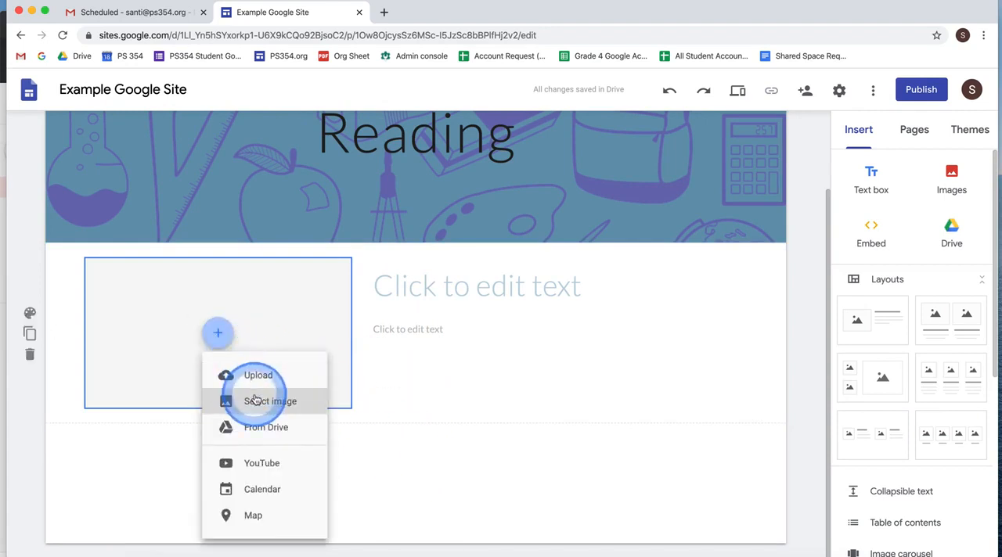
pyautogui.click(255, 401)
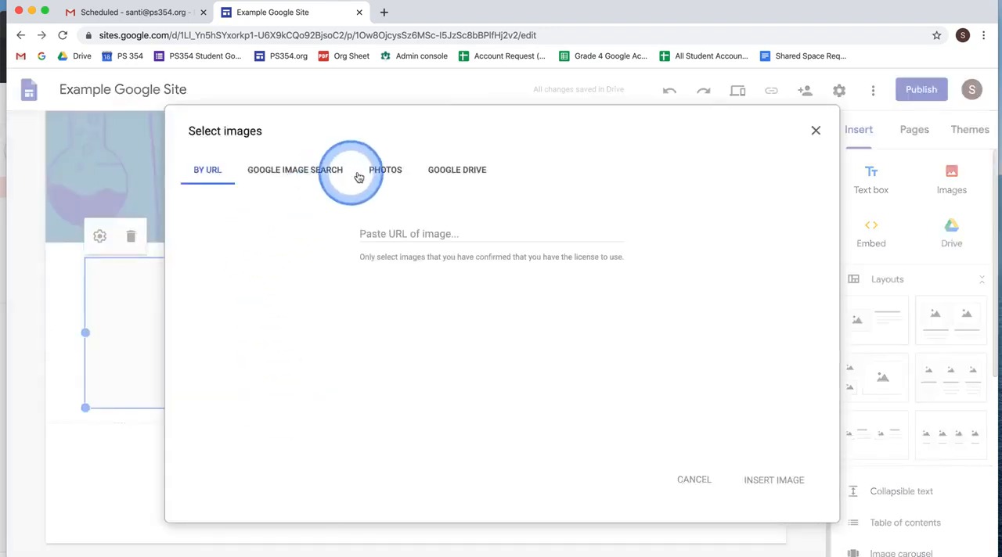
pyautogui.click(269, 172)
pyautogui.click(382, 124)
pyautogui.write('reading')
pyautogui.press('Return')
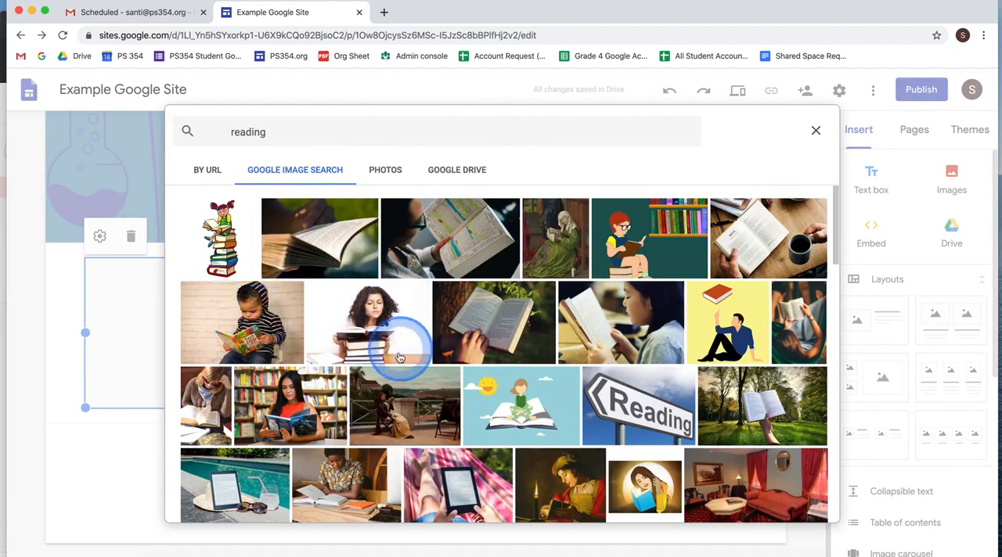
pyautogui.click(297, 328)
pyautogui.click(806, 507)
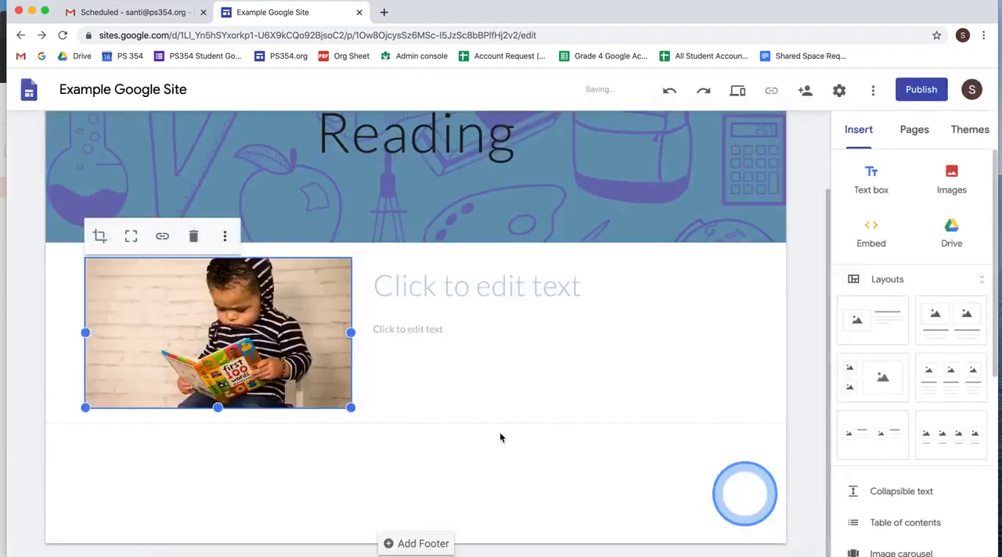
# - Set the layout's title to "Welcome to our reading page" and its body text to "Please see the resources below"
pyautogui.click(458, 288)
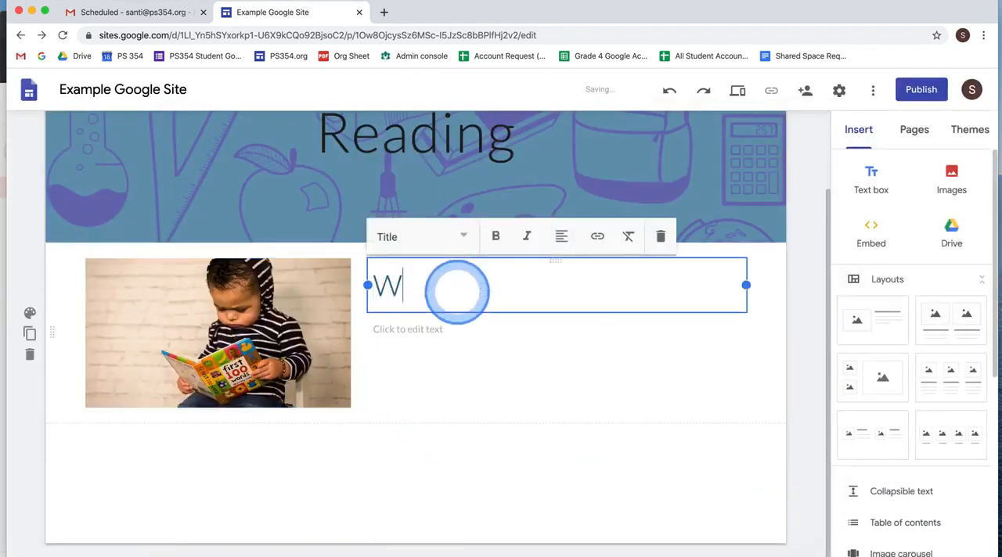
pyautogui.write('Welcome to our reading page')
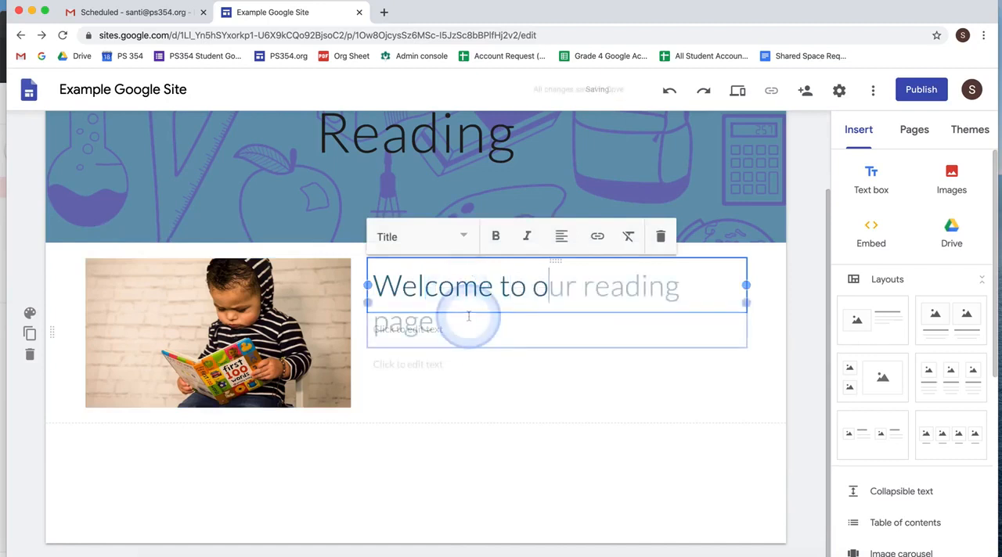
pyautogui.click(447, 373)
pyautogui.click(435, 369)
pyautogui.write('P')
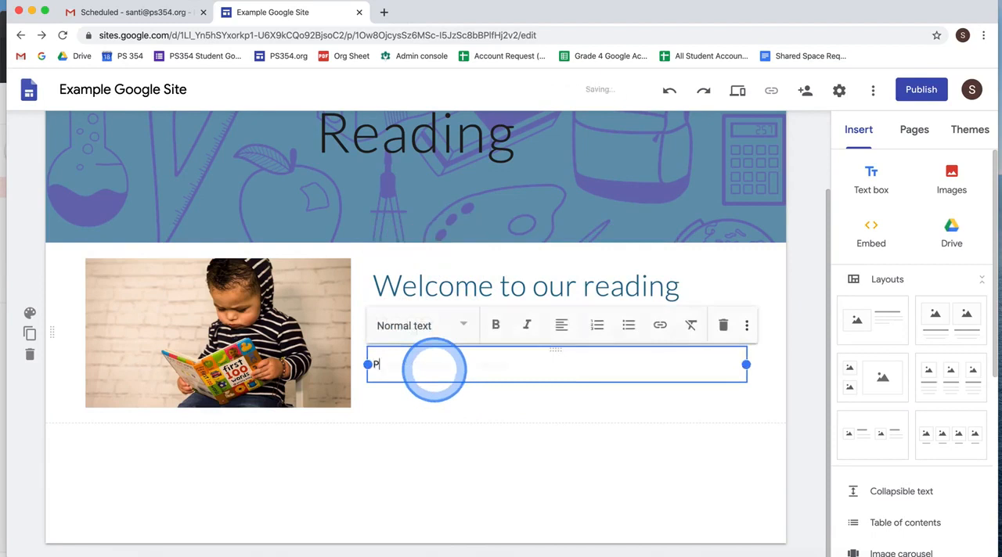
pyautogui.write('lease see the resources below')
pyautogui.click(420, 438)
pyautogui.click(480, 345)
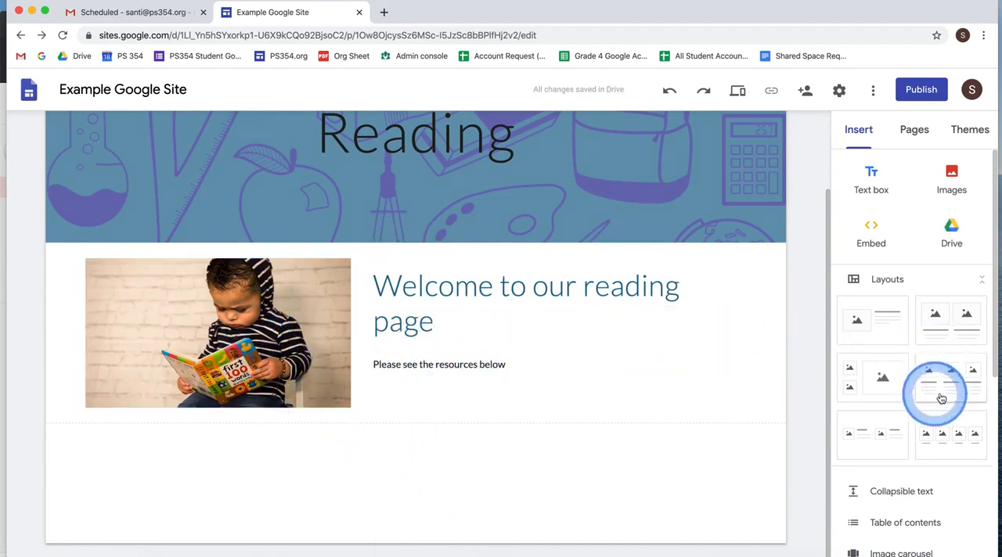
# - Insert the "Website Pictures 2016" Google Slides presentation with the two-students thumbnail on the Reading page
pyautogui.scroll(-1, 933, 426)
pyautogui.scroll(-5, 932, 432)
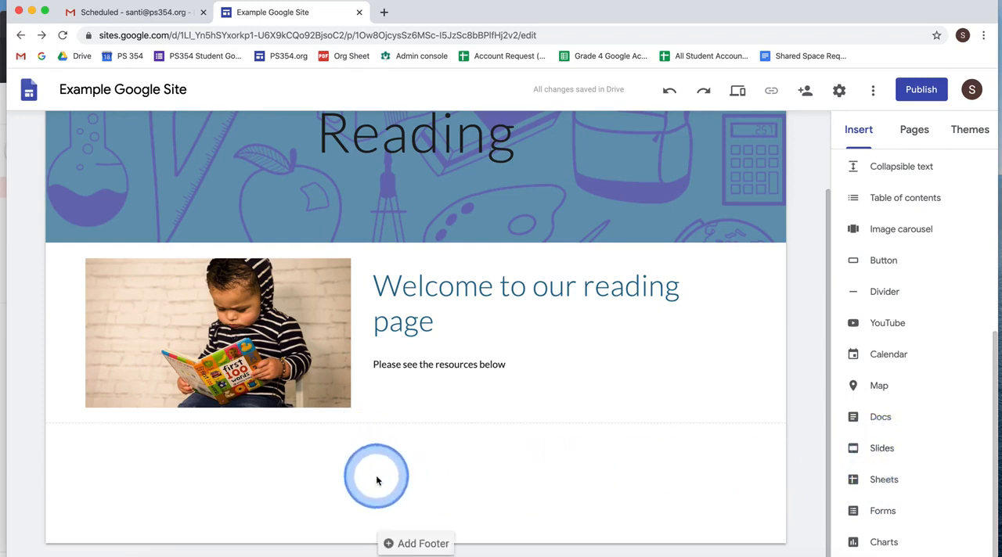
pyautogui.click(879, 458)
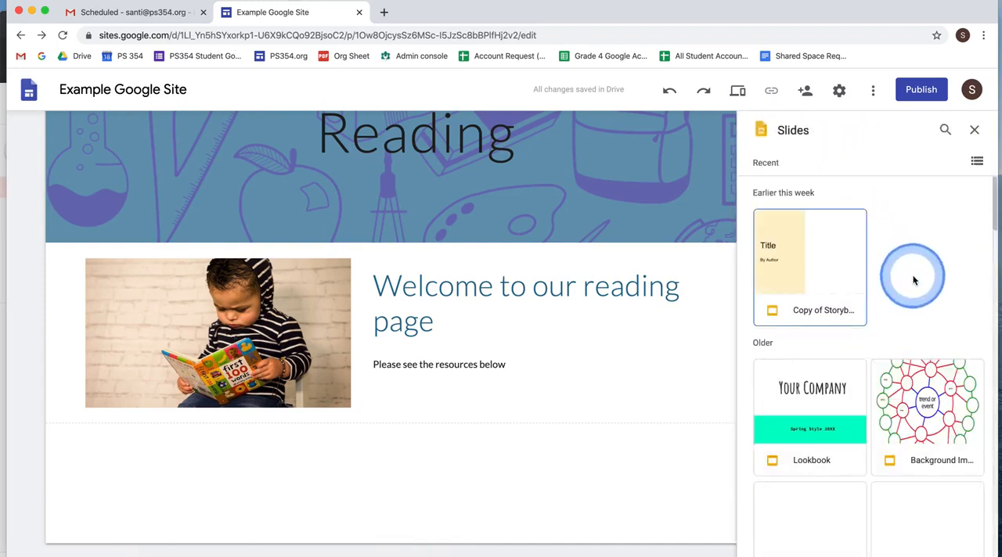
pyautogui.scroll(-5, 912, 280)
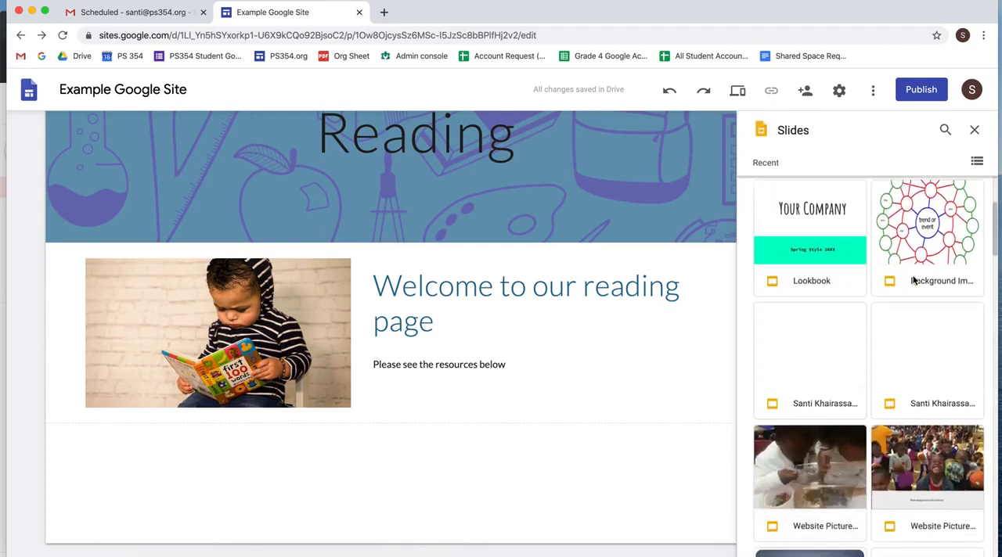
pyautogui.scroll(-6, 913, 279)
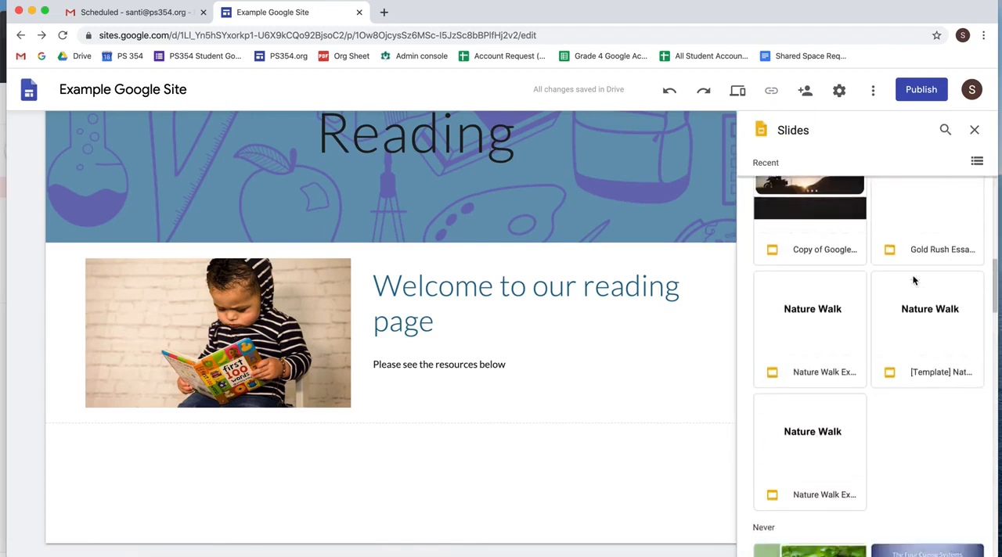
pyautogui.scroll(-4, 917, 361)
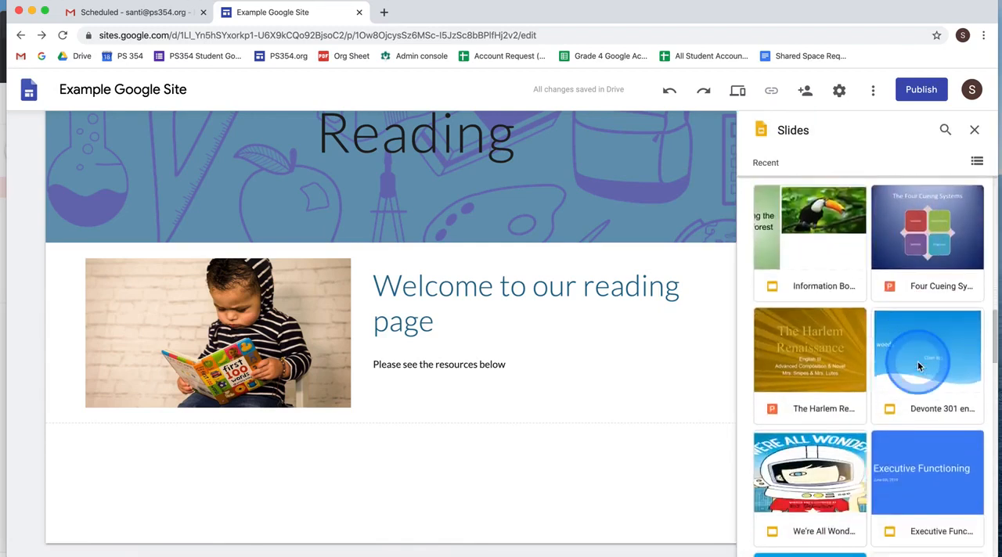
pyautogui.scroll(-3, 939, 385)
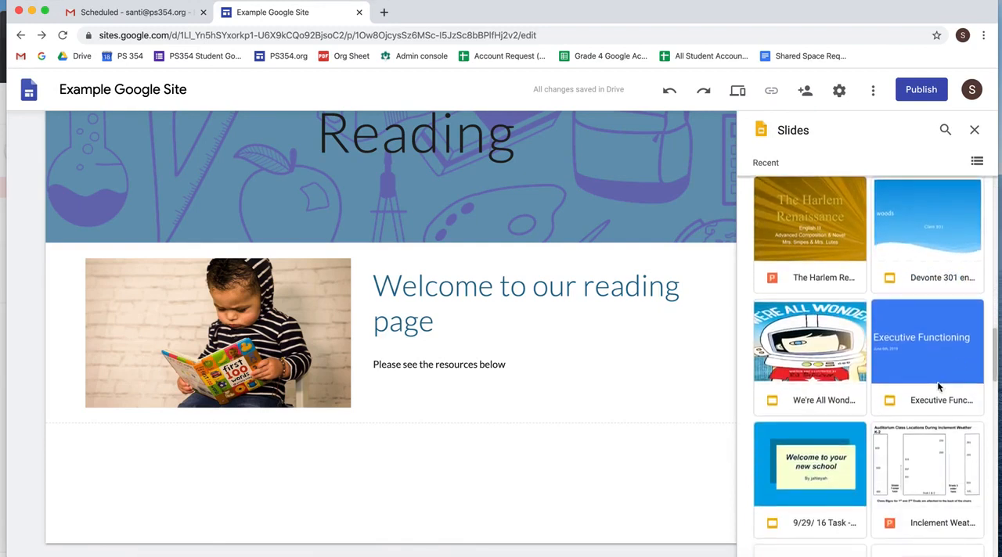
pyautogui.scroll(10, 938, 386)
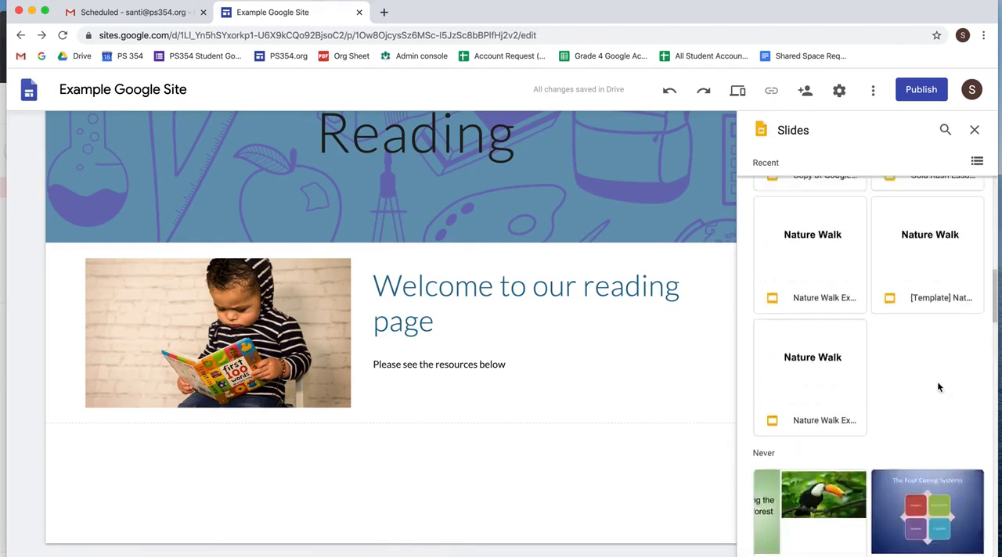
pyautogui.scroll(1, 939, 387)
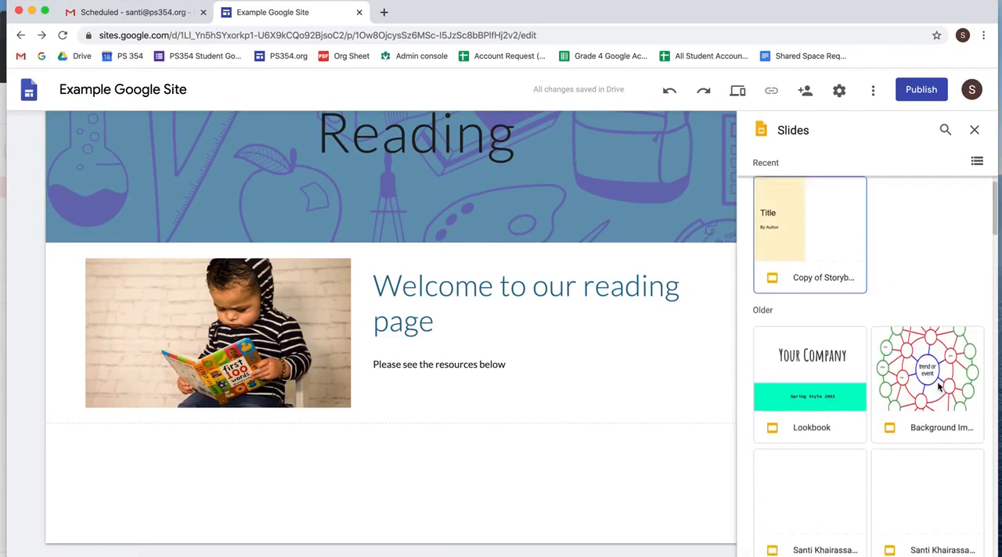
pyautogui.scroll(-5, 938, 385)
pyautogui.click(823, 279)
pyautogui.click(818, 270)
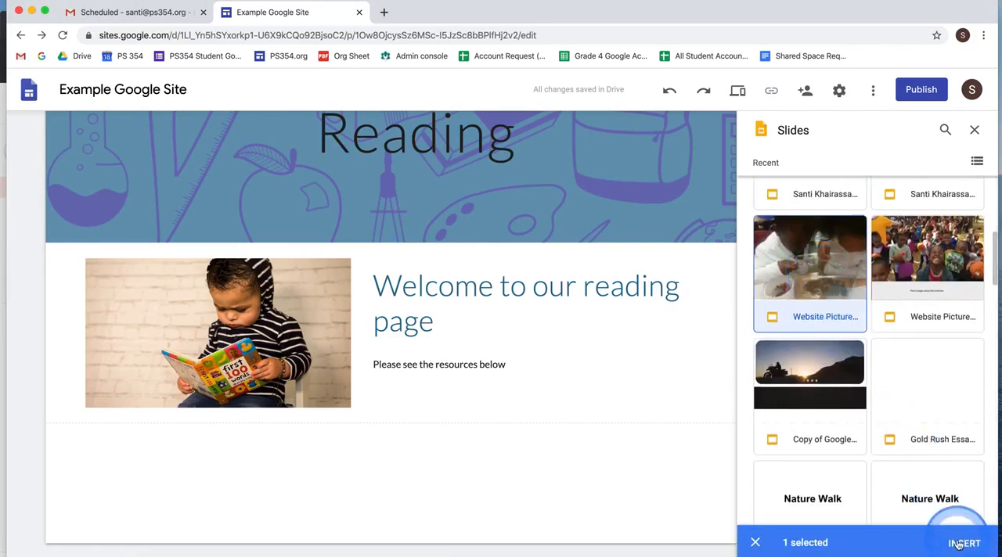
pyautogui.click(958, 540)
# - Move the embedded presentation to the horizontal center of its section below the welcome layout
pyautogui.scroll(-2, 494, 410)
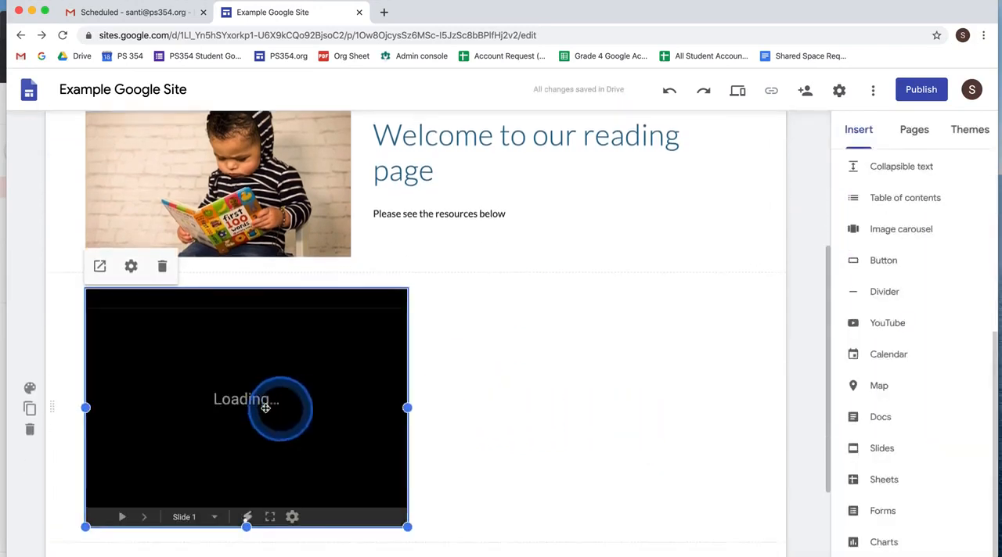
pyautogui.moveTo(261, 396); pyautogui.dragTo(438, 307)
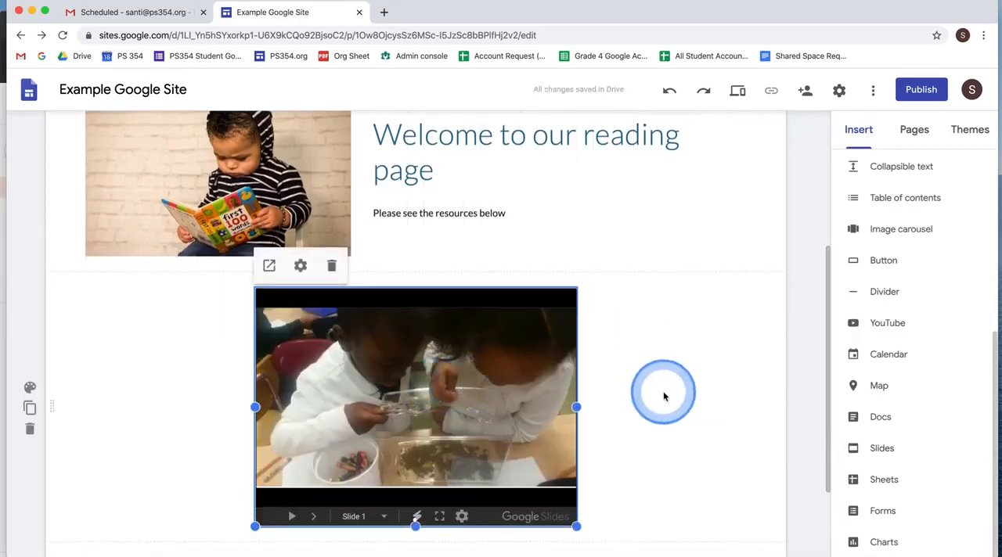
pyautogui.scroll(-2, 665, 391)
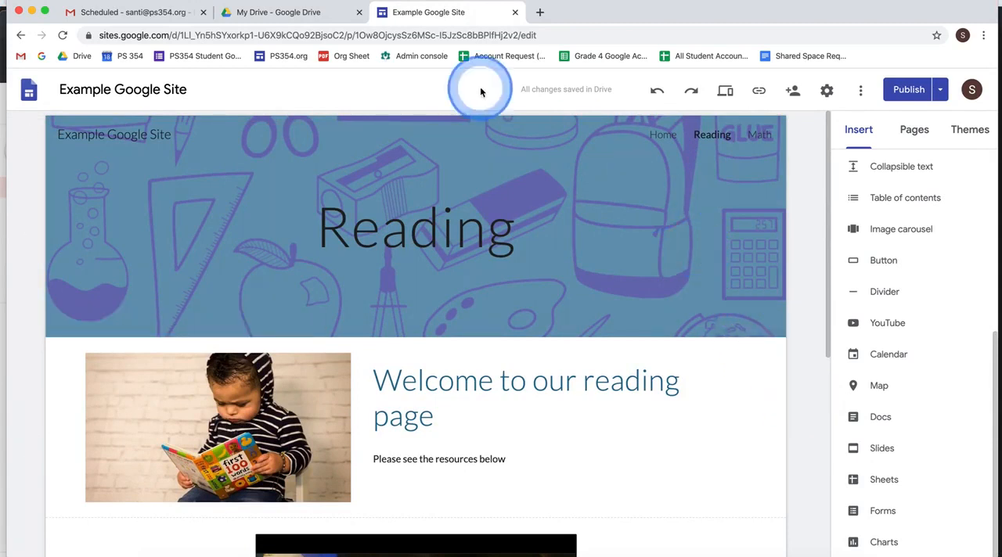
# - Switch to Google Drive and open the "Example Google Slide" presentation from My Drive
pyautogui.click(315, 12)
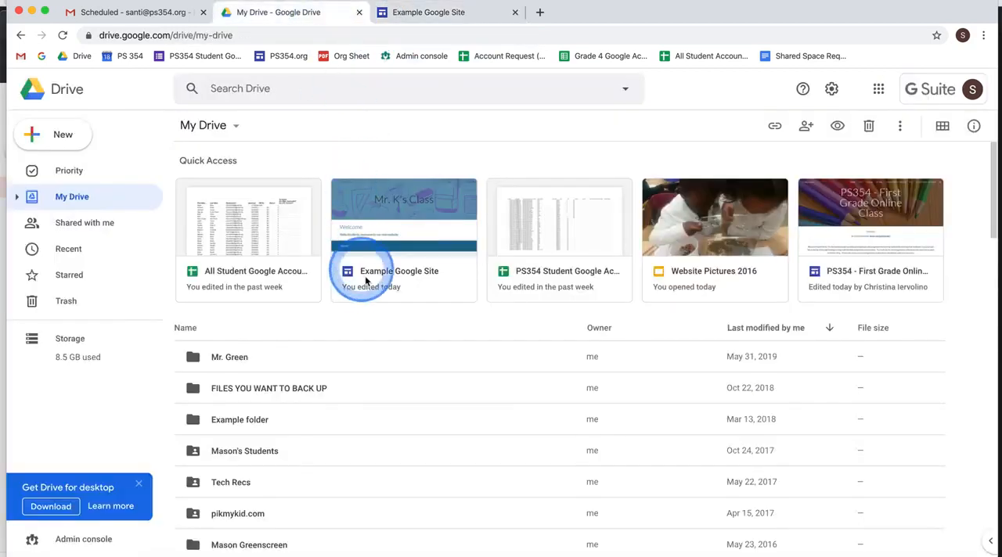
pyautogui.scroll(-3, 364, 280)
pyautogui.scroll(-5, 364, 280)
pyautogui.click(295, 327)
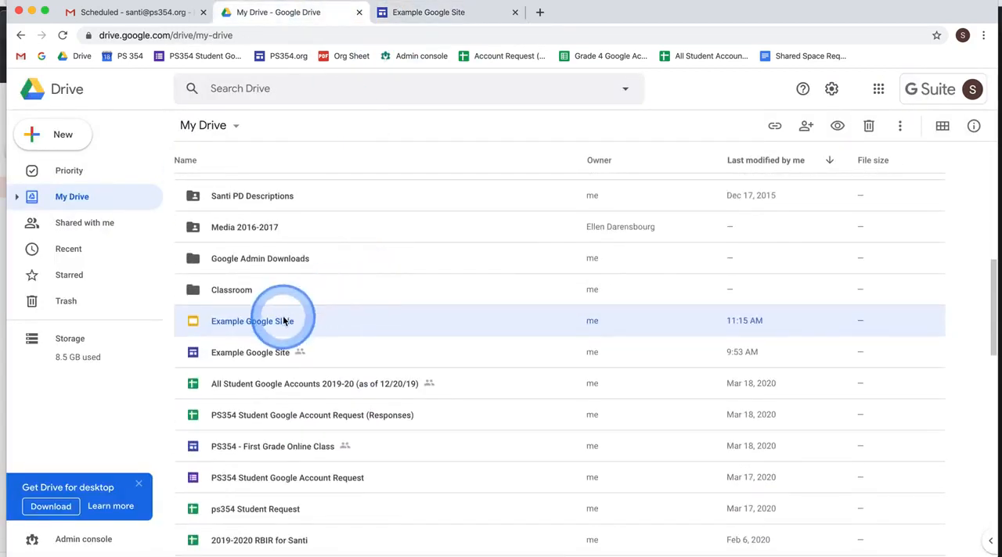
pyautogui.doubleClick(242, 327)
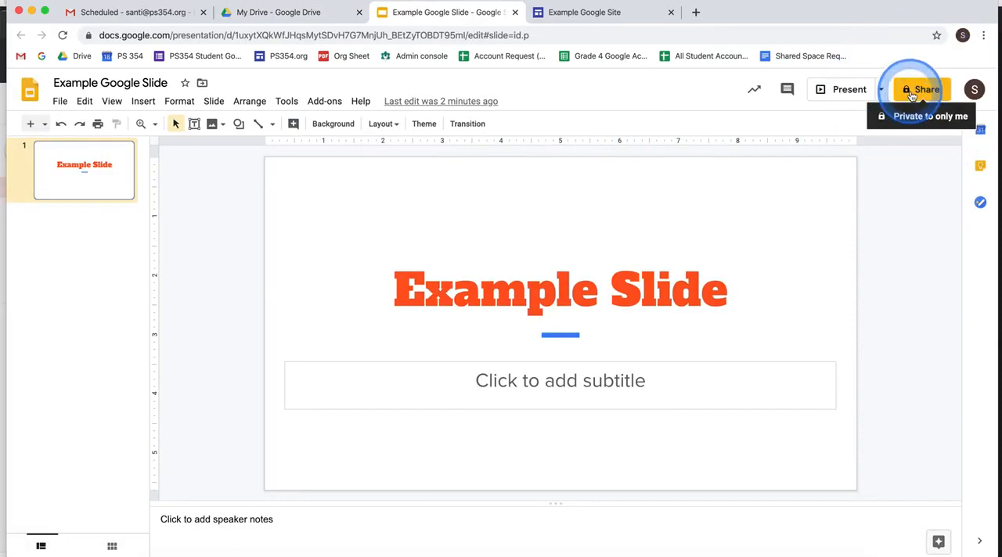
# - Set the presentation's link sharing to "On - Anyone with the link" with view access and save the sharing settings
pyautogui.click(911, 92)
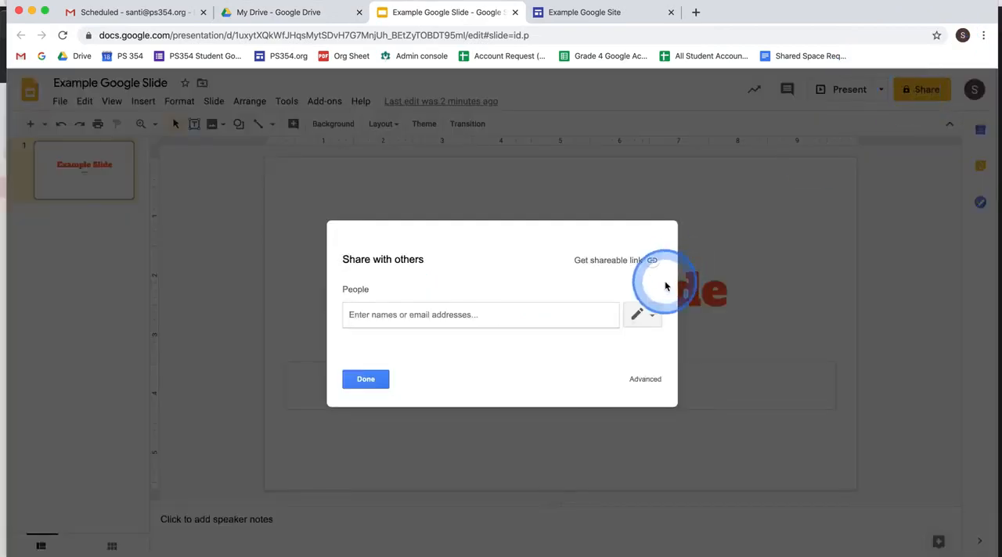
pyautogui.click(654, 382)
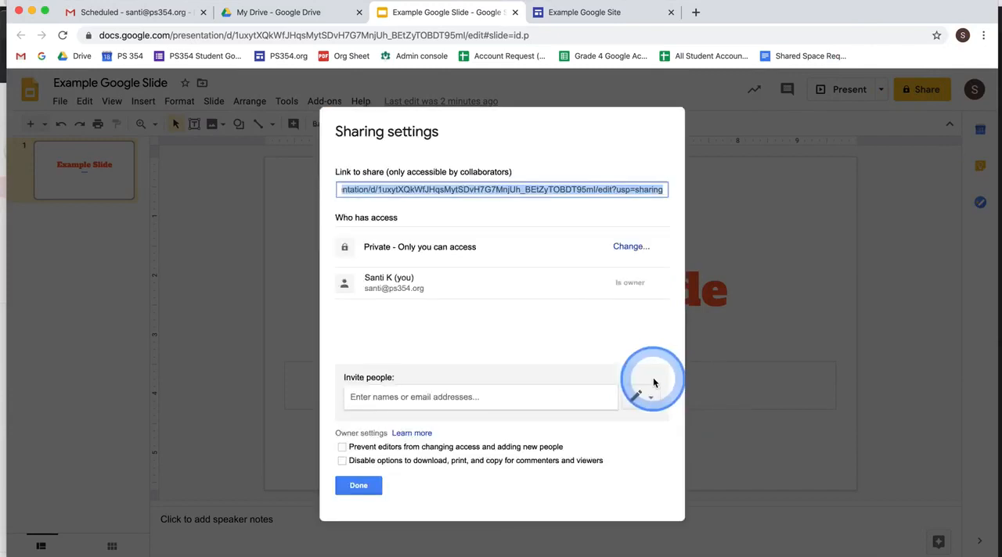
pyautogui.click(631, 247)
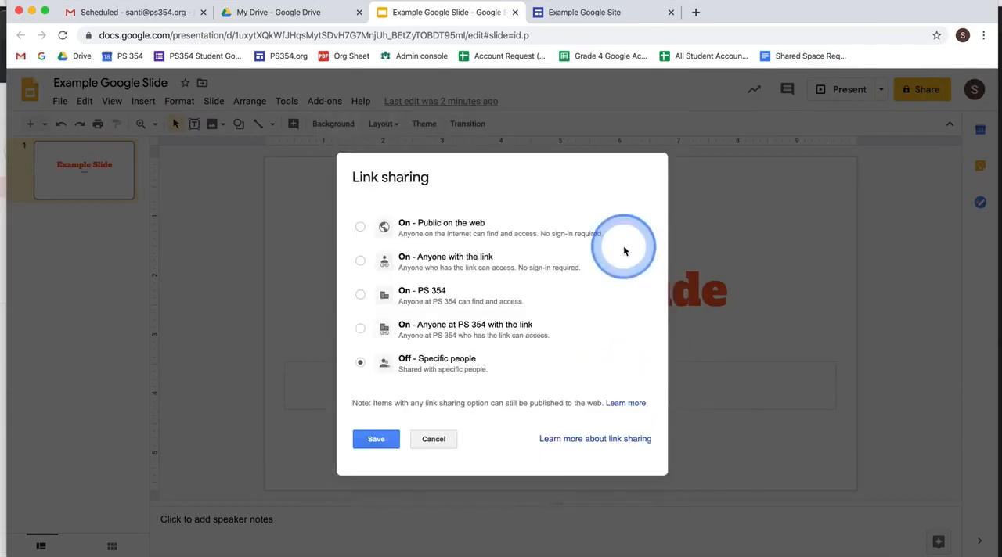
pyautogui.click(362, 263)
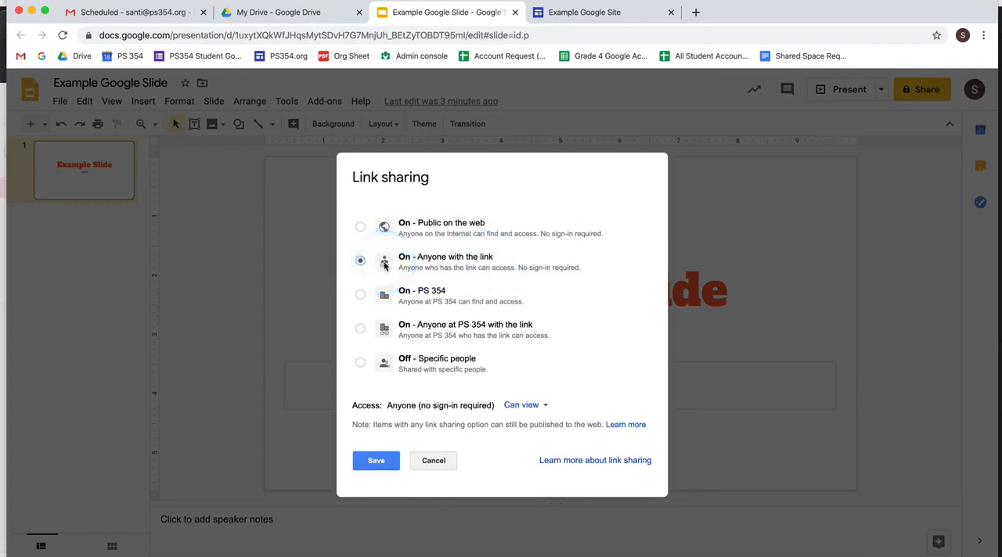
pyautogui.click(387, 461)
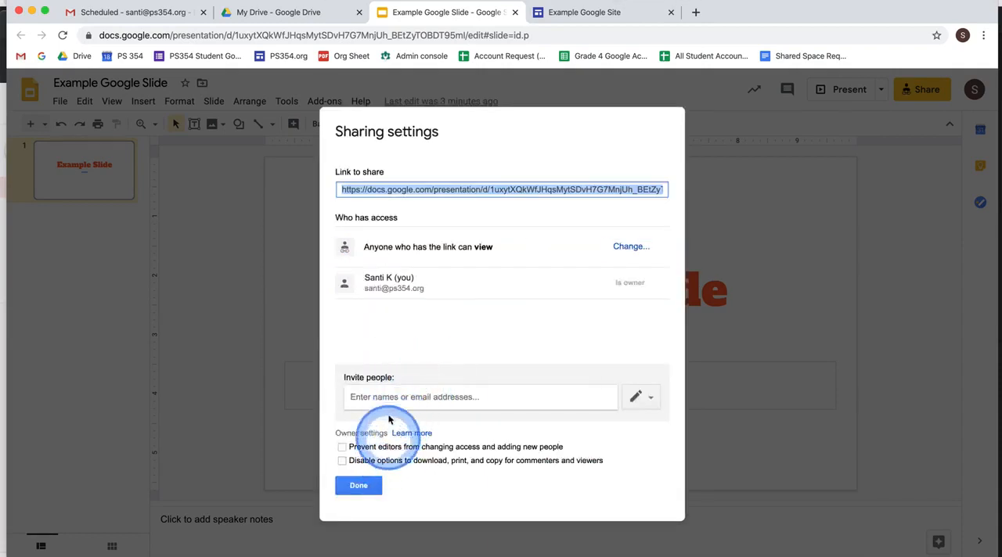
pyautogui.click(363, 488)
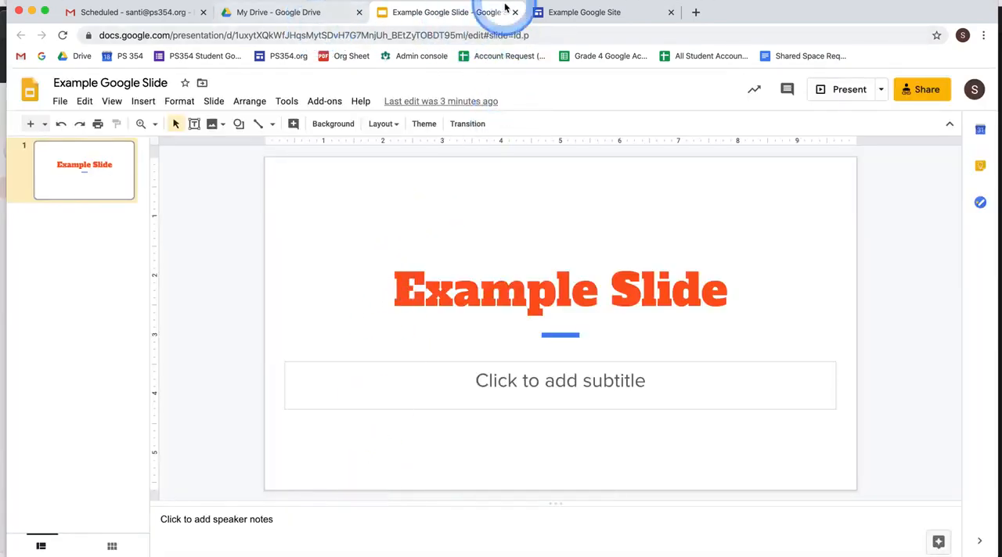
# - Switch back to the Example Google Site editor and open the Math page
pyautogui.click(565, 11)
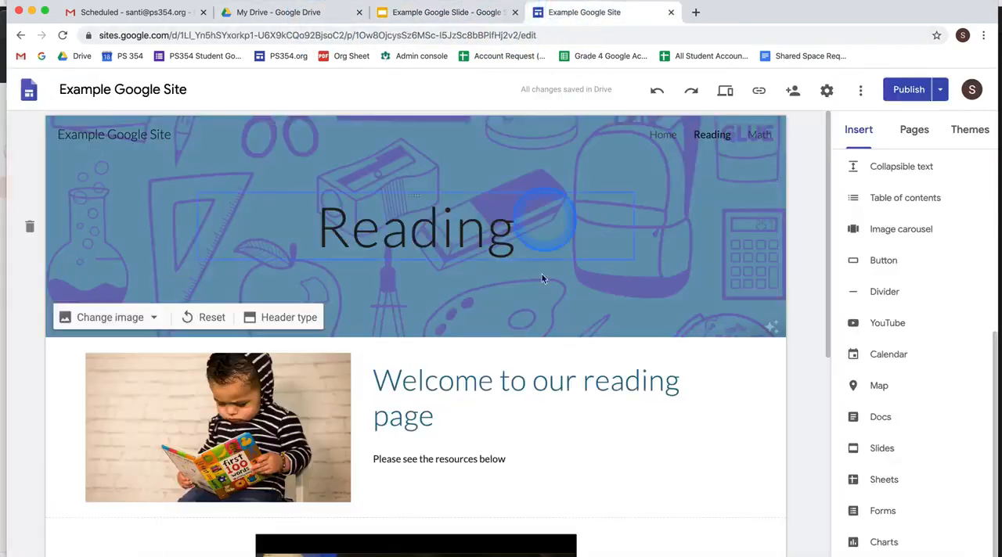
pyautogui.scroll(-5, 573, 313)
pyautogui.scroll(-2, 572, 314)
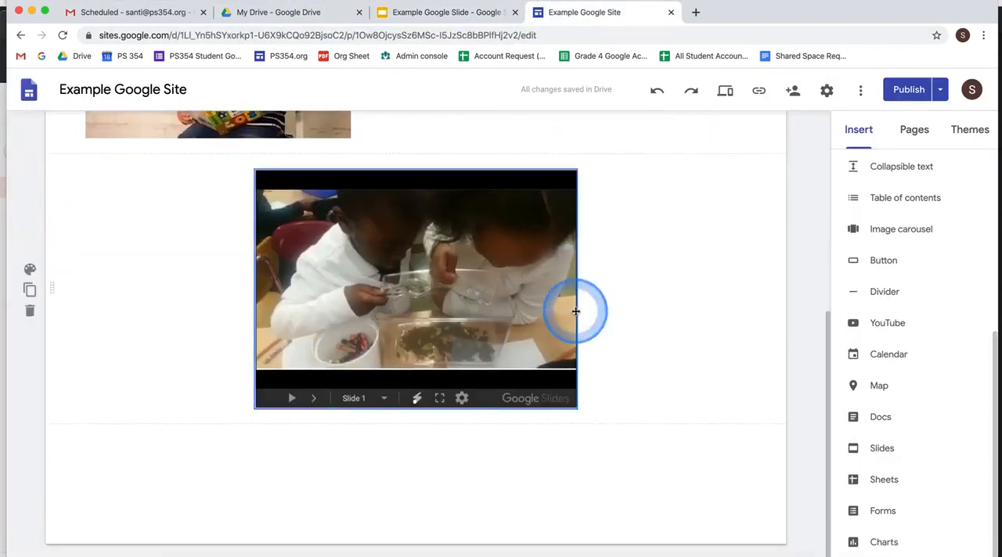
pyautogui.scroll(5, 577, 308)
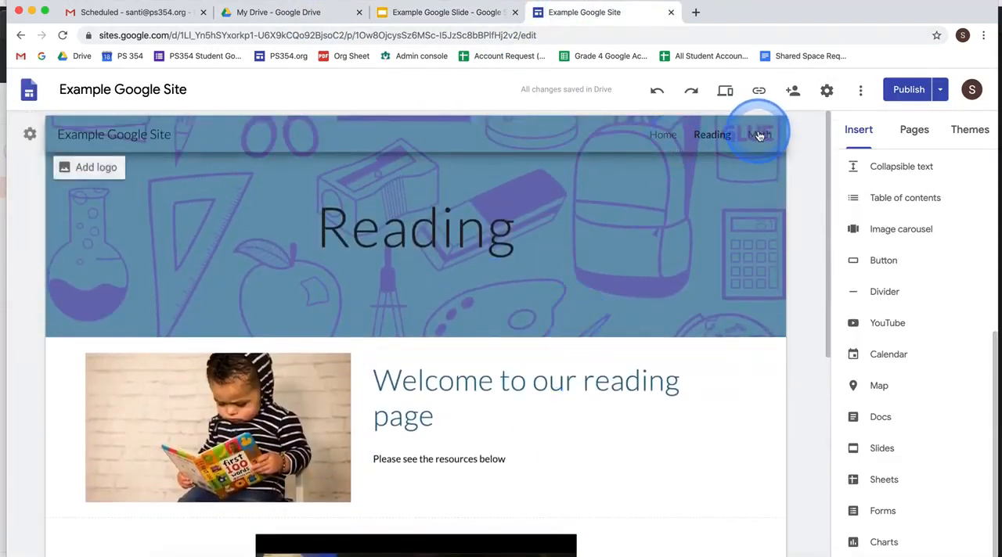
pyautogui.click(758, 136)
# - Insert the "Example Google Slide" presentation from Drive's recent files on the Math page and center it below the header
pyautogui.click(407, 414)
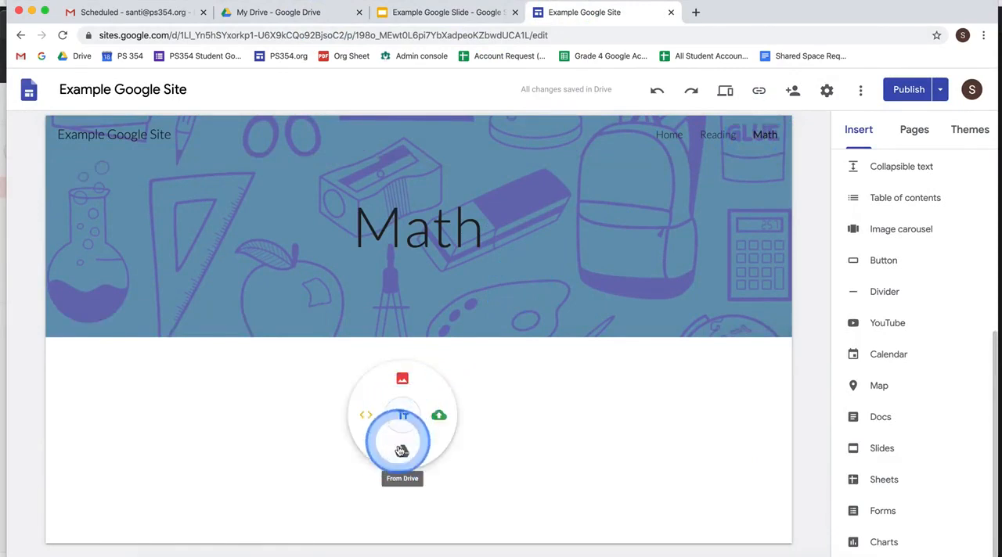
pyautogui.click(403, 454)
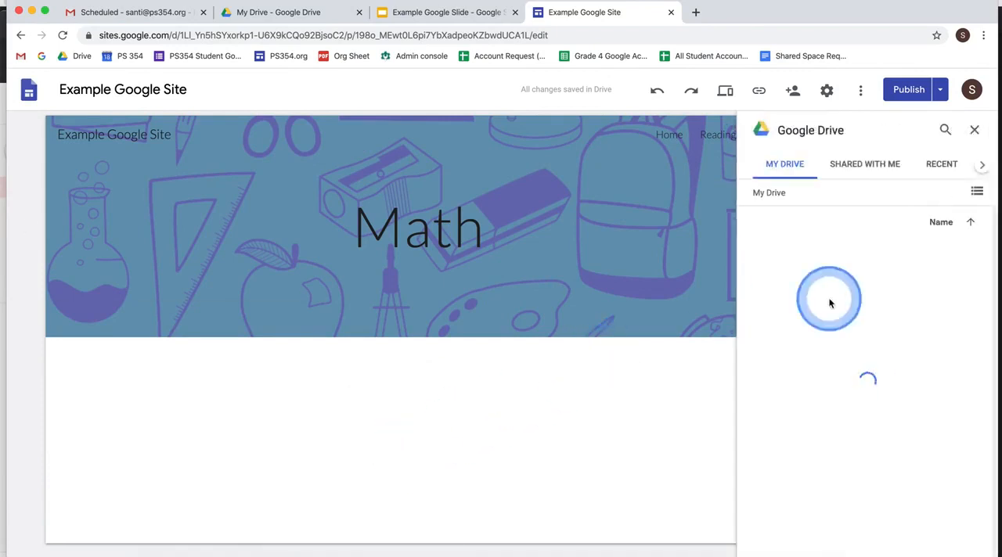
pyautogui.scroll(-5, 885, 297)
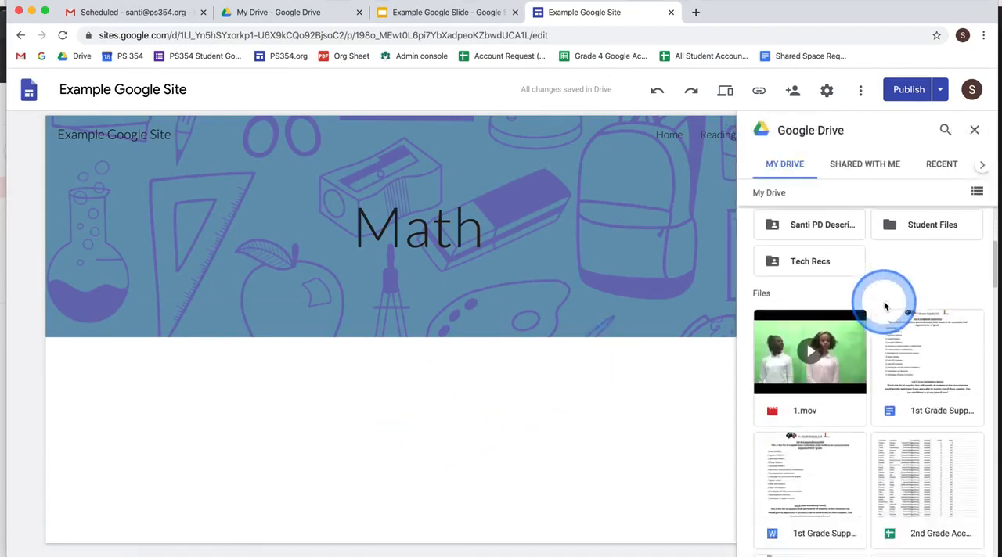
pyautogui.scroll(5, 884, 300)
pyautogui.click(941, 168)
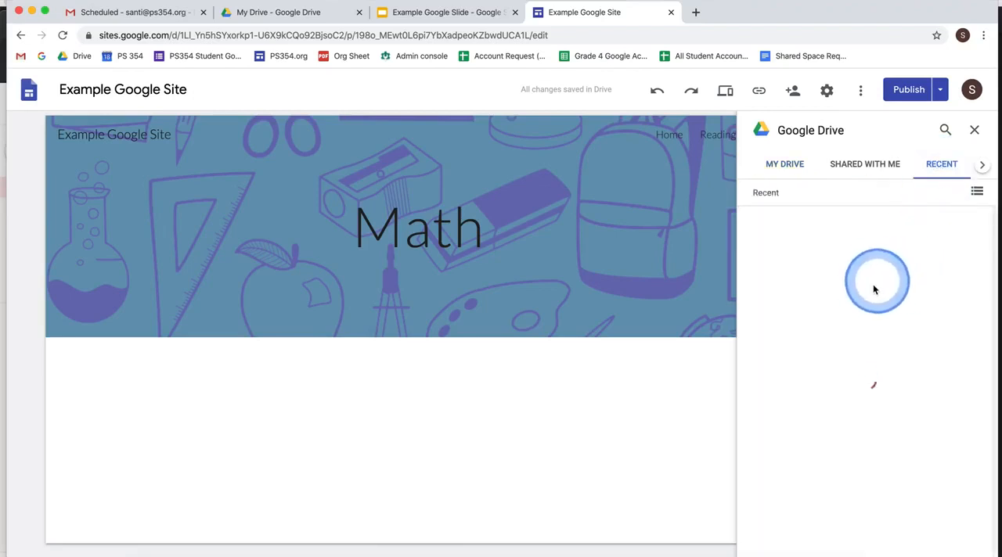
pyautogui.click(857, 296)
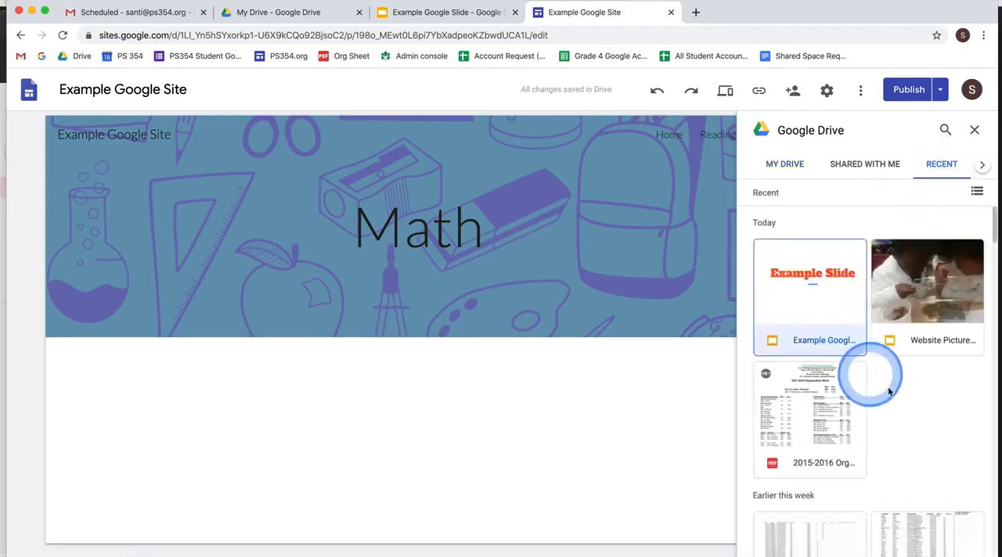
pyautogui.click(957, 542)
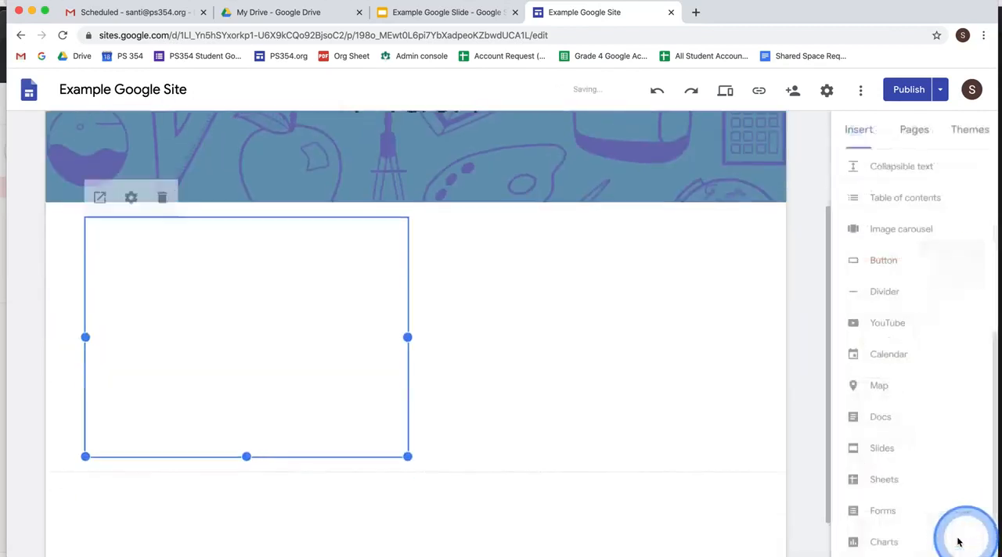
pyautogui.moveTo(233, 266); pyautogui.dragTo(447, 284)
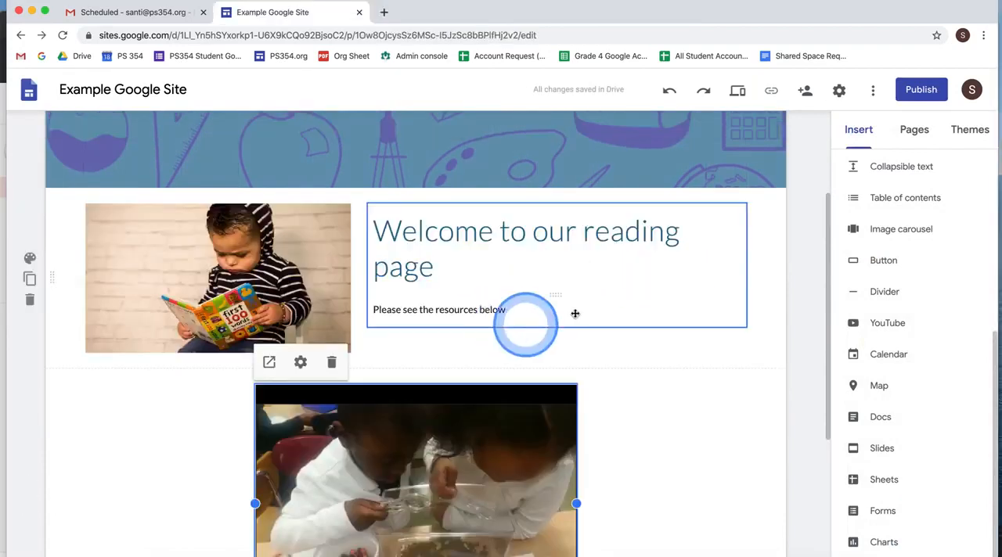
pyautogui.scroll(5, 603, 298)
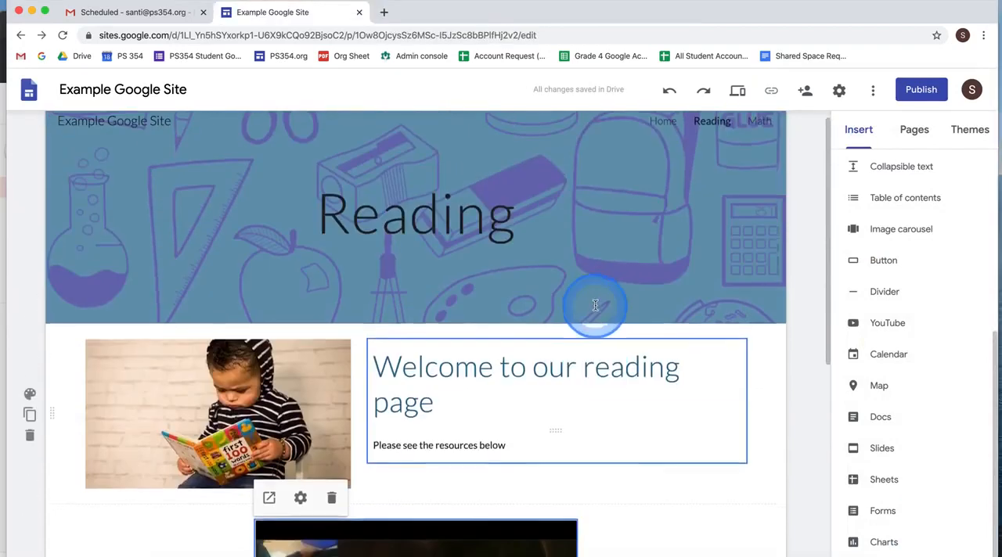
pyautogui.click(416, 192)
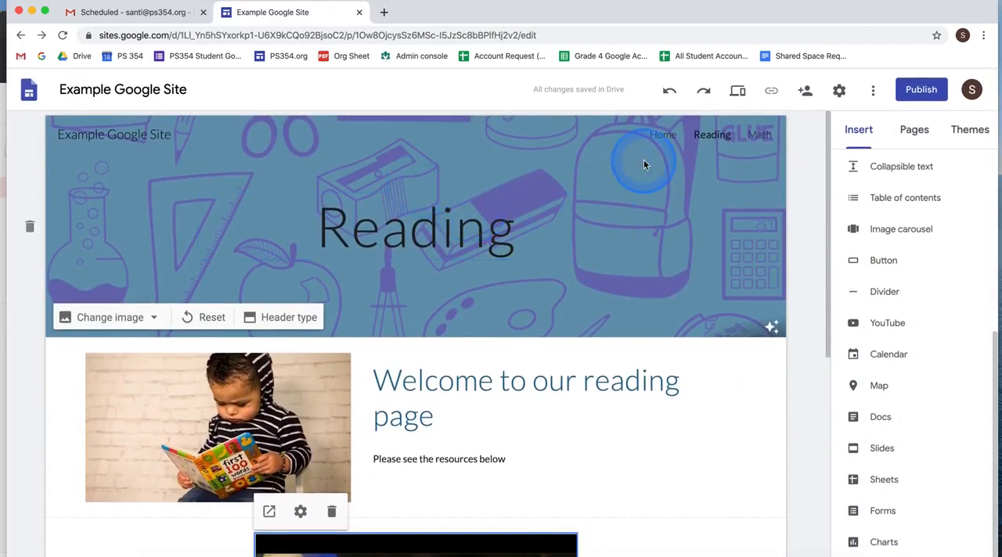
pyautogui.scroll(-3, 581, 280)
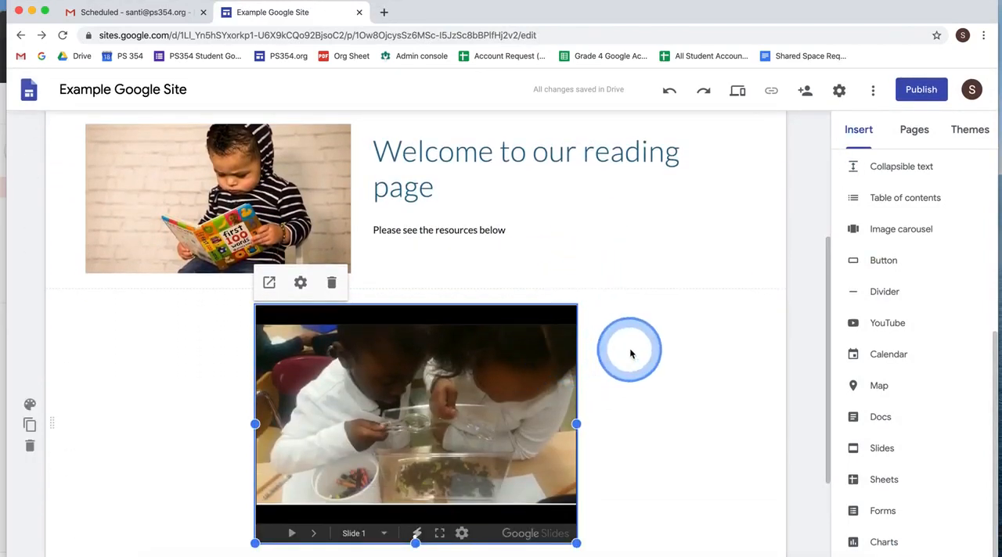
pyautogui.scroll(2, 630, 354)
pyautogui.click(634, 193)
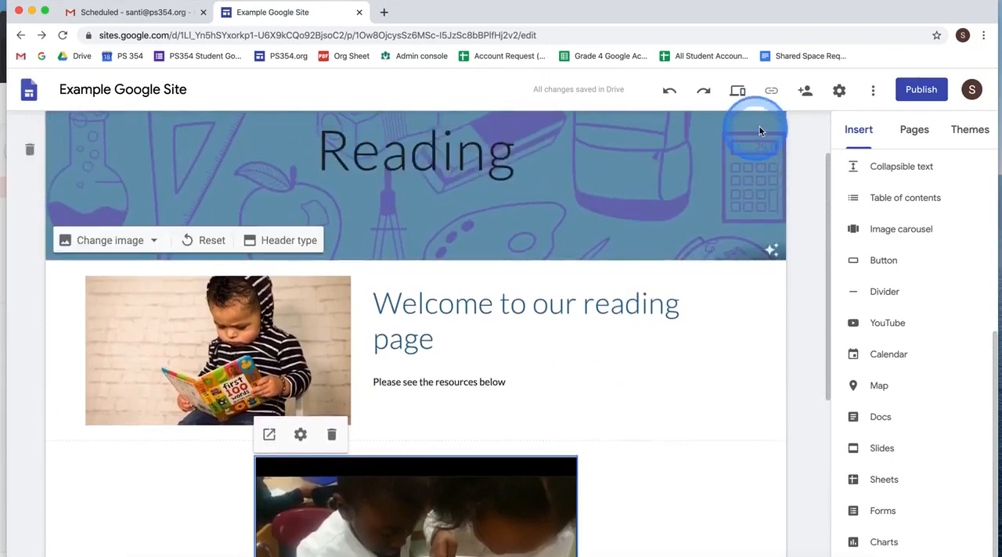
# - Start publishing the site and set its web address to "mrkclass"
pyautogui.click(927, 99)
pyautogui.click(554, 277)
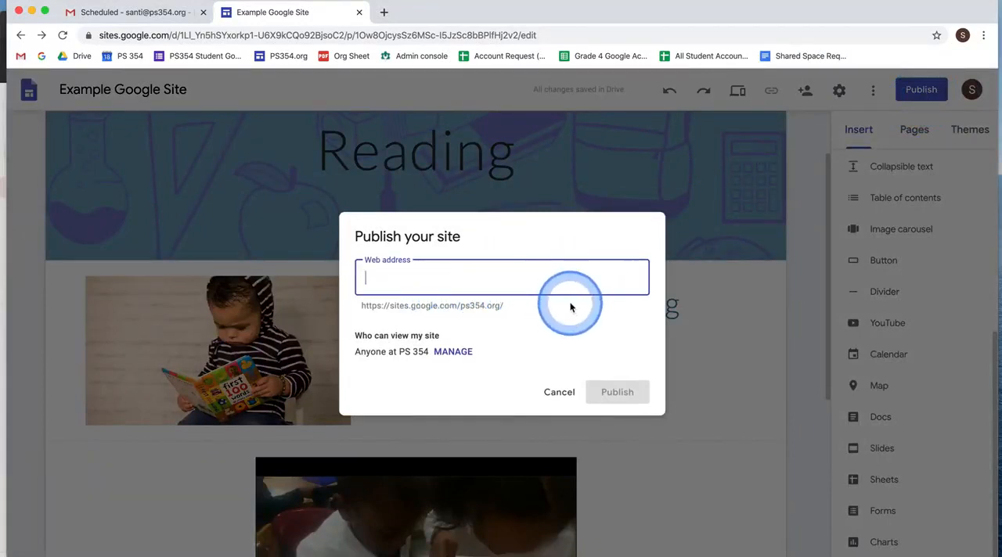
pyautogui.write('mrkclass')
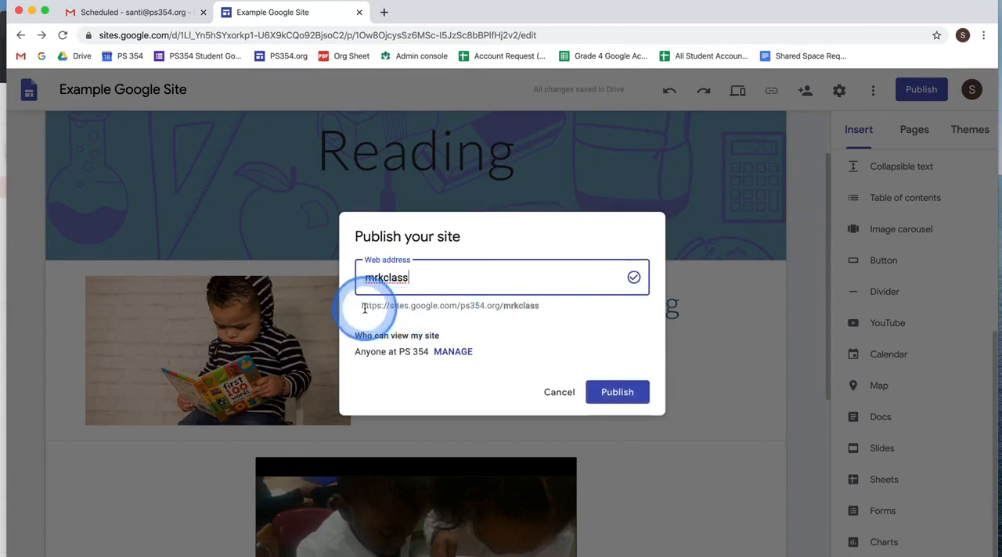
pyautogui.click(368, 306)
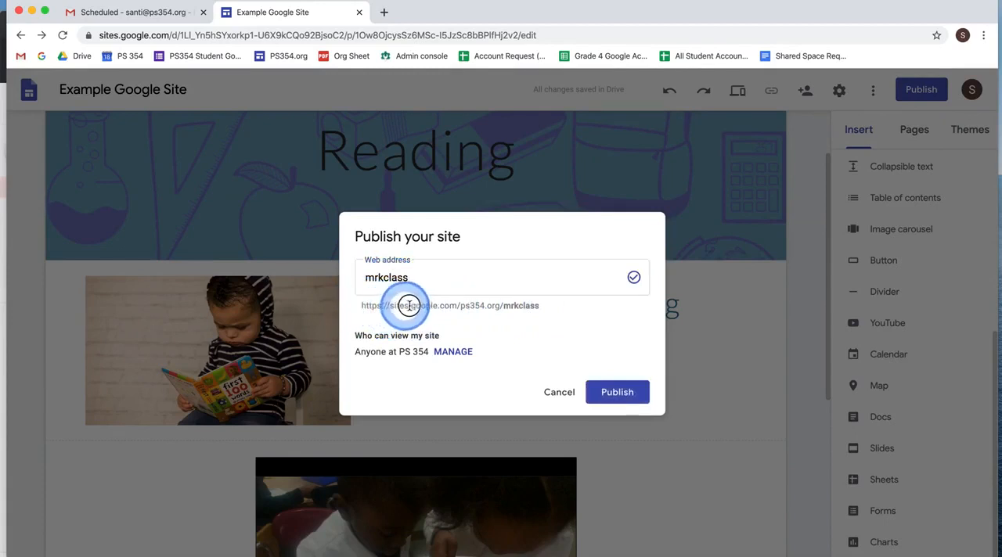
pyautogui.doubleClick(520, 305)
pyautogui.click(449, 275)
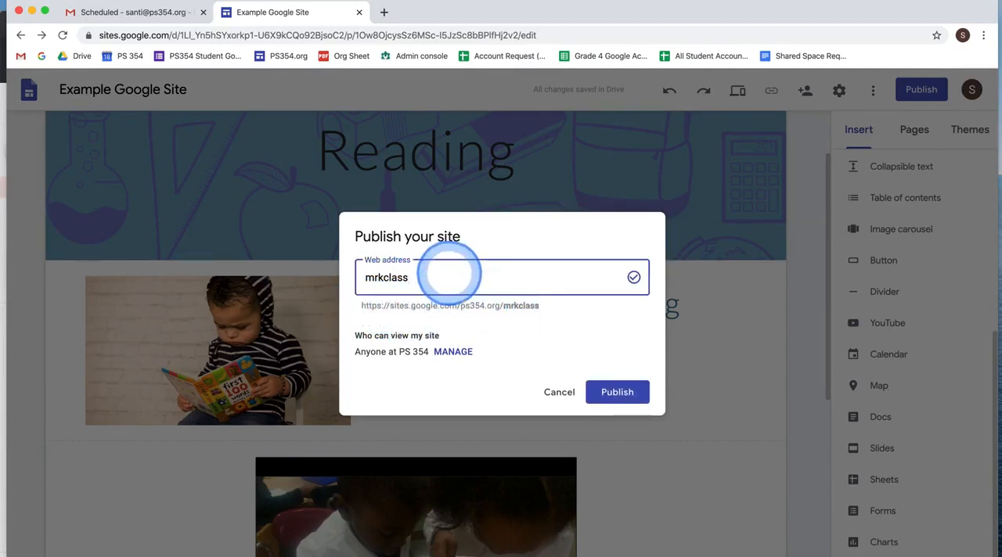
pyautogui.write('zzzzzzz')
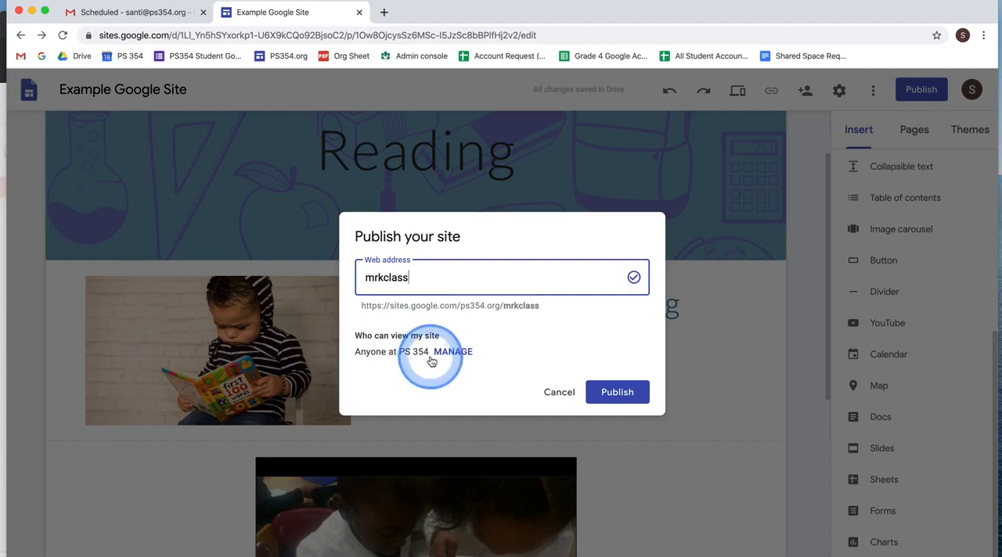
# - Set the publishing access to "Anyone can find and view the published version" and publish the site
pyautogui.click(438, 360)
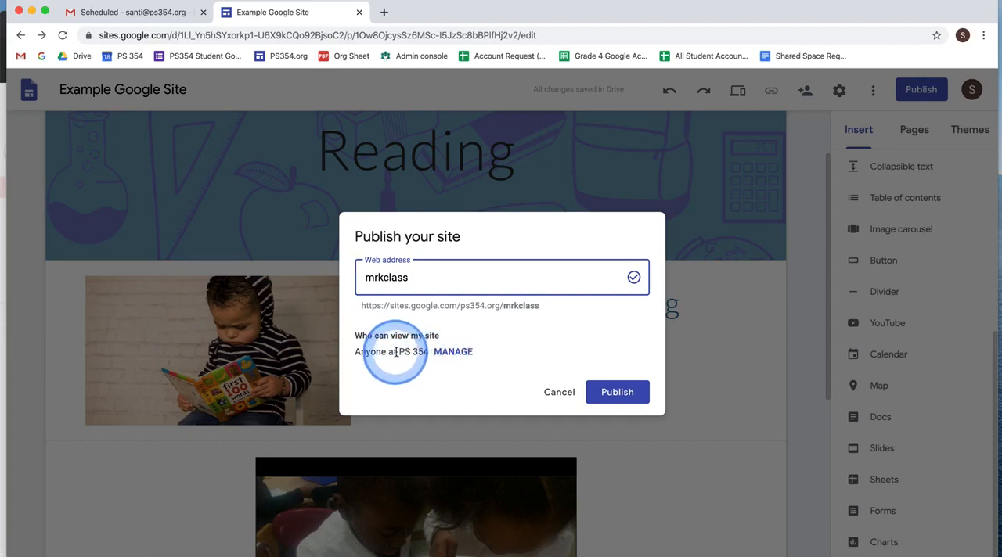
pyautogui.click(453, 354)
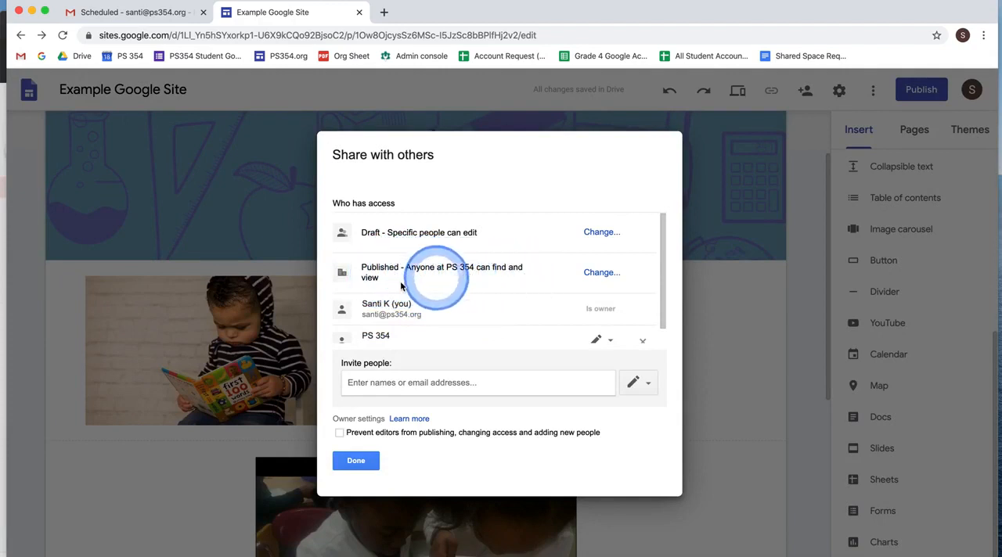
pyautogui.click(598, 272)
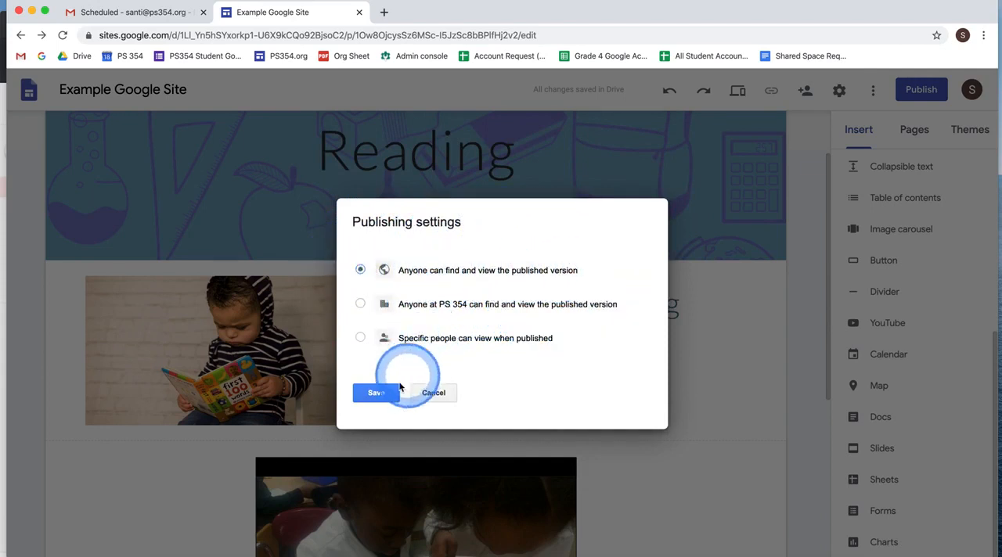
pyautogui.click(378, 393)
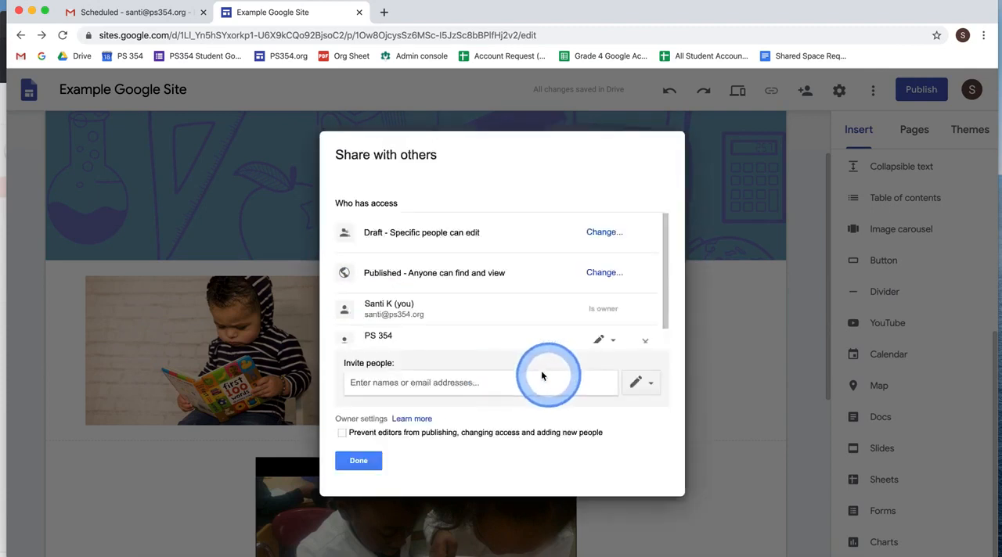
pyautogui.click(368, 462)
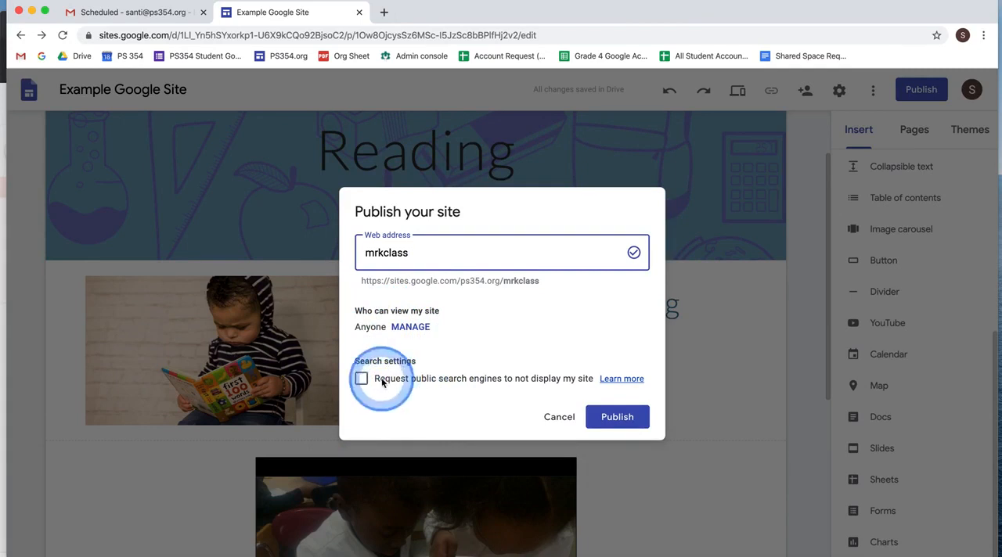
pyautogui.click(612, 416)
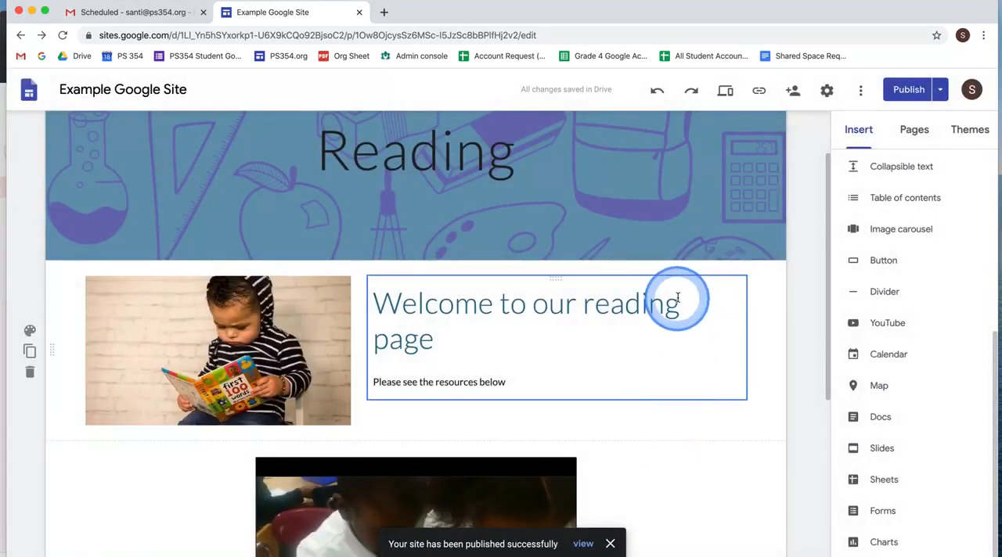
# - View the published site, look over its Reading page, and select the page's full web address
pyautogui.click(941, 91)
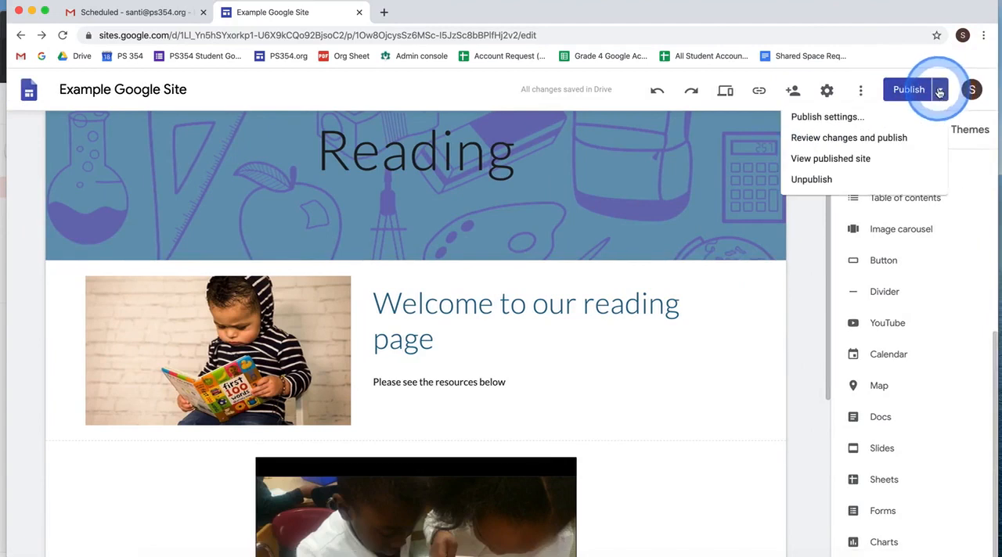
pyautogui.click(940, 92)
pyautogui.click(940, 91)
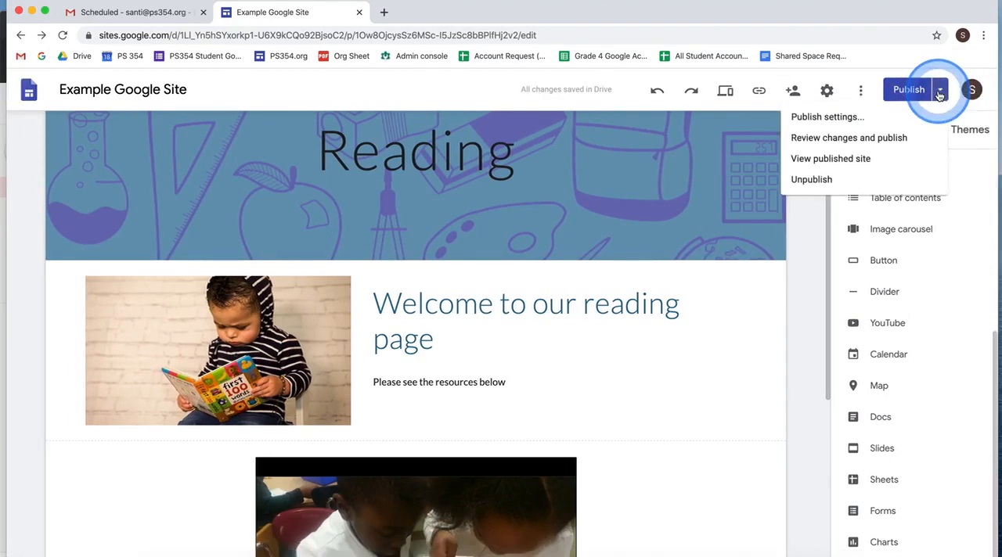
pyautogui.click(900, 160)
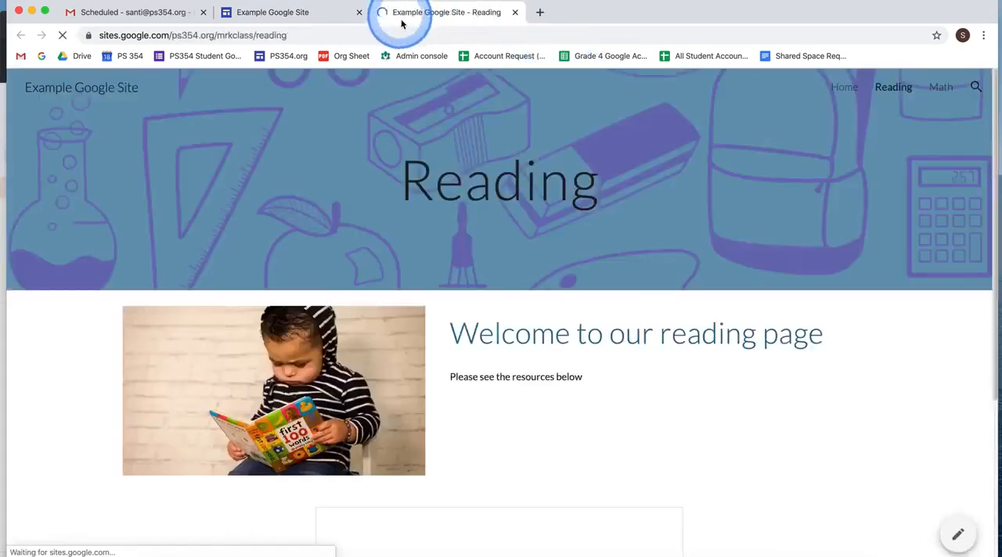
pyautogui.click(199, 36)
pyautogui.press('super+c')
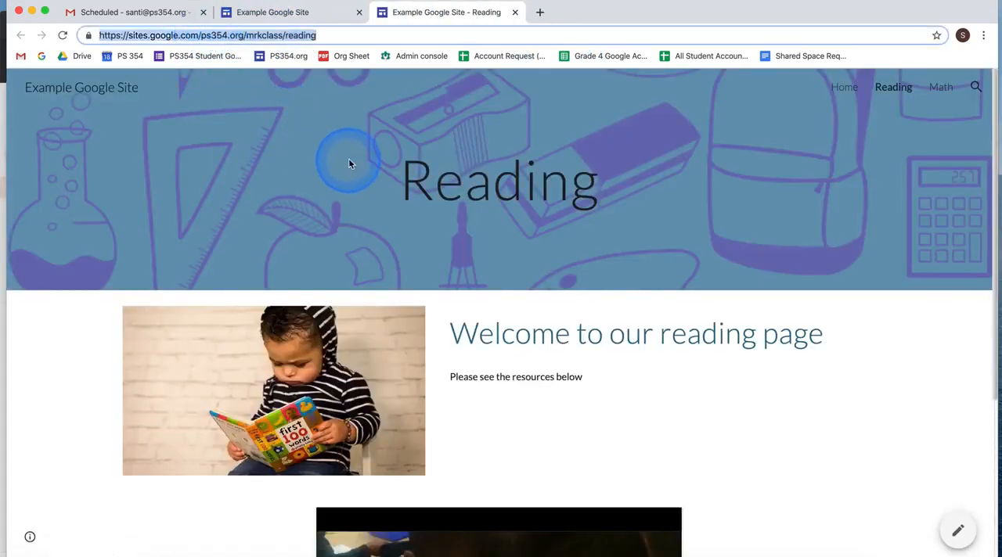
pyautogui.scroll(-2, 354, 156)
pyautogui.scroll(-3, 354, 157)
pyautogui.scroll(4, 355, 155)
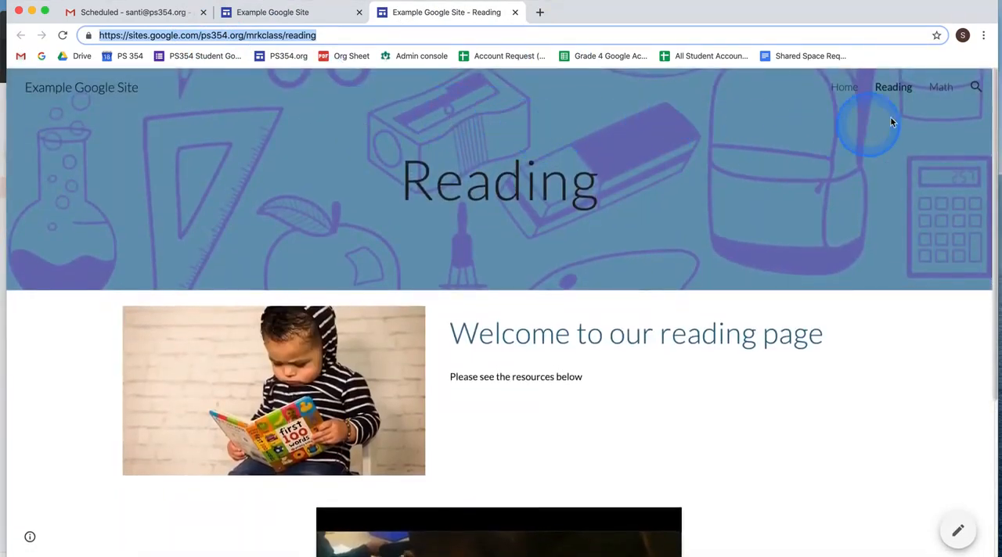
# - Open the published Reading page's address in a new incognito window
pyautogui.click(983, 37)
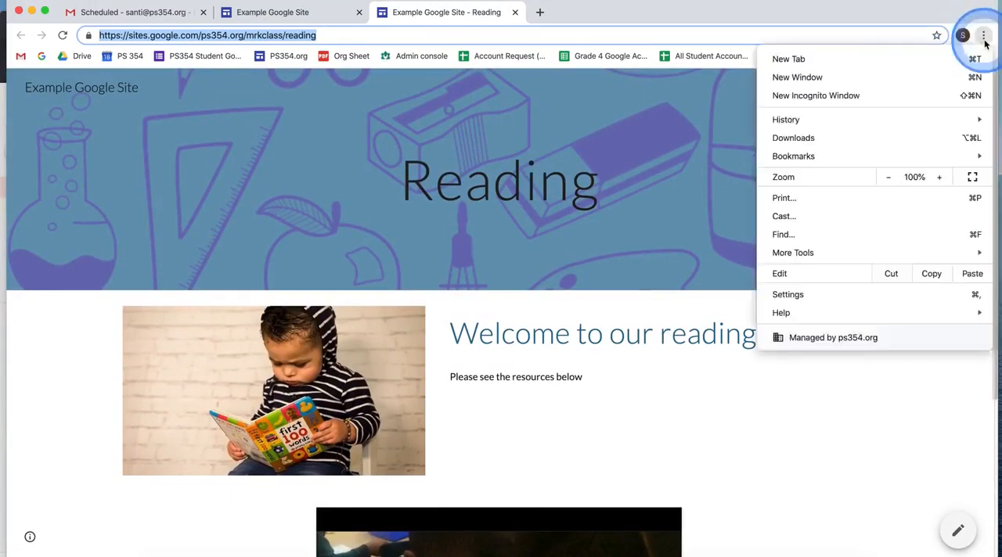
pyautogui.click(871, 95)
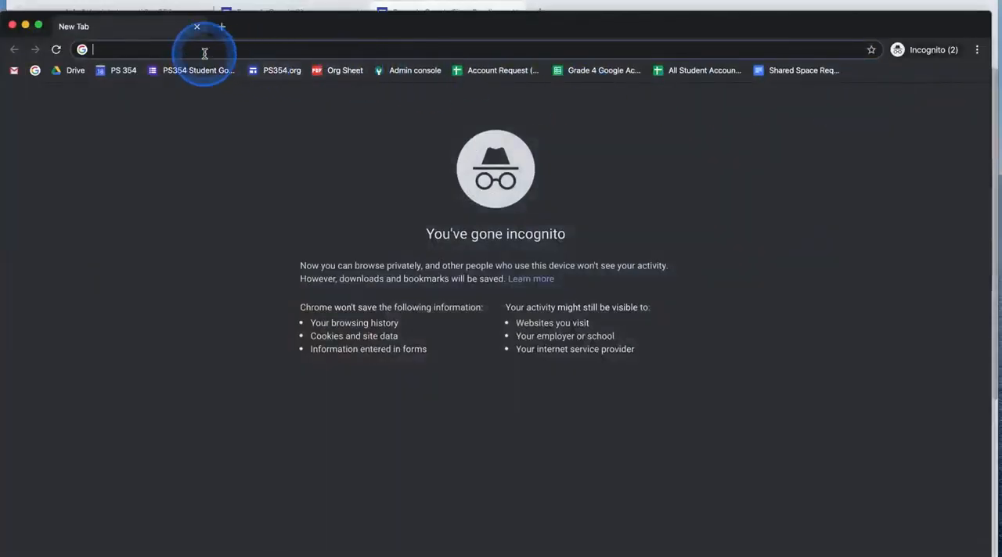
pyautogui.press('super+v')
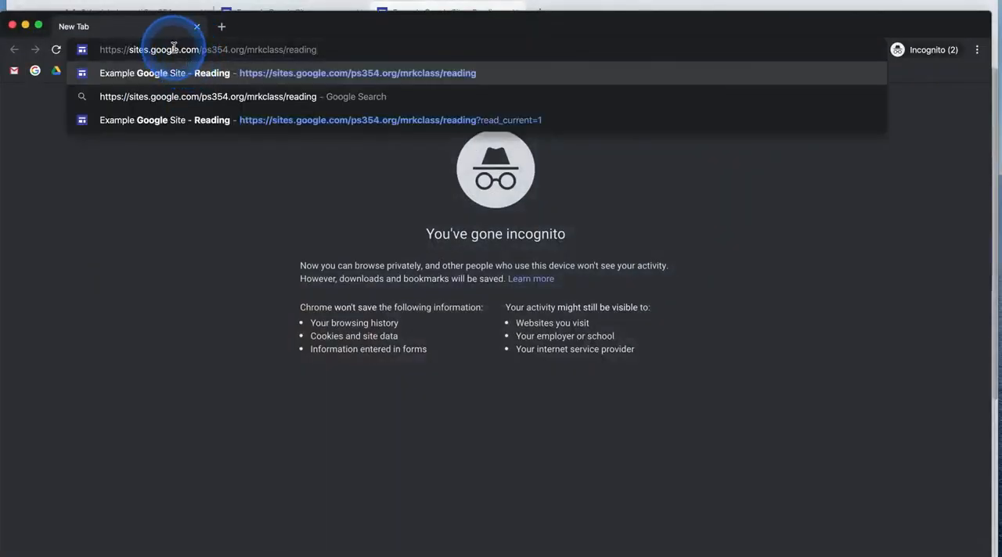
pyautogui.press('Return')
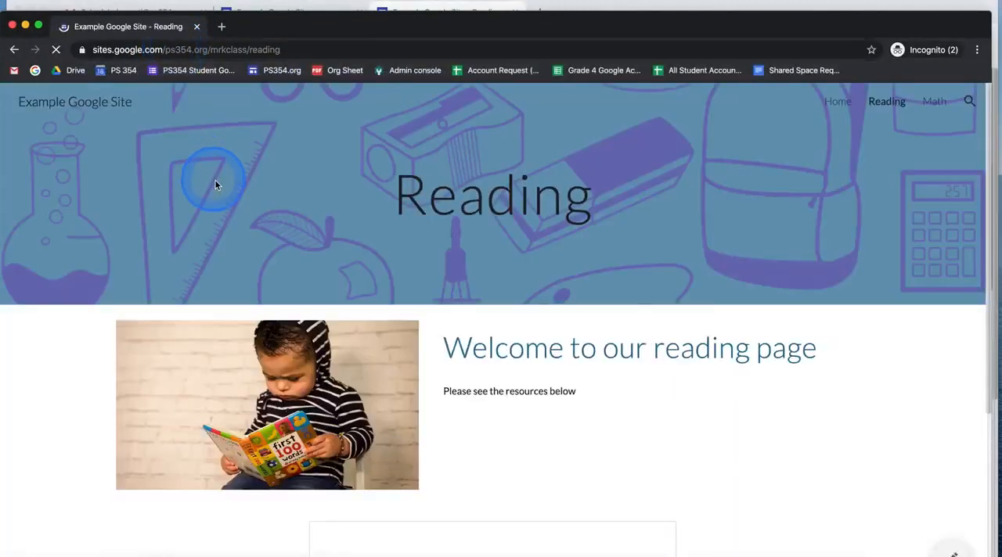
# - Advance through the embedded slides on the published Reading page to check public access, and close the incognito window
pyautogui.scroll(-3, 228, 335)
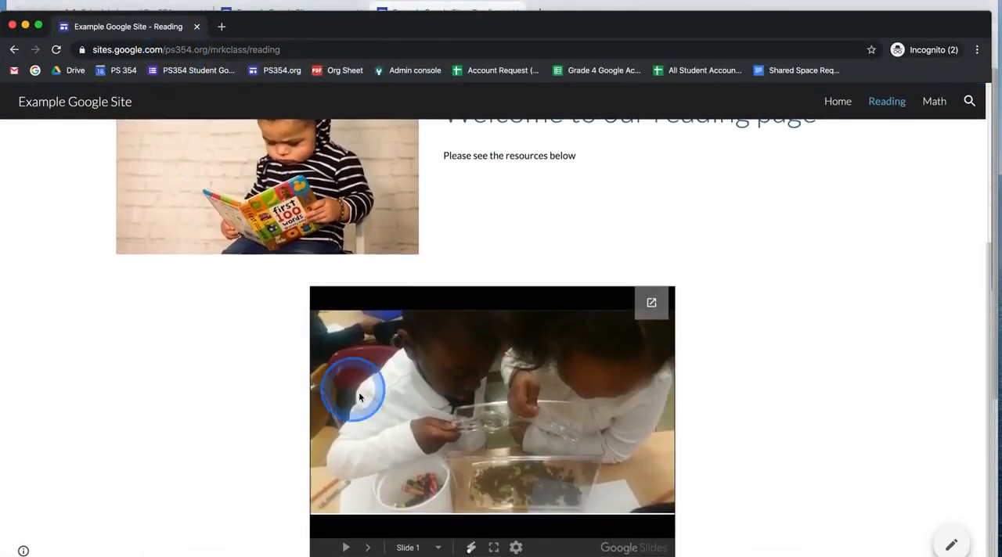
pyautogui.click(368, 548)
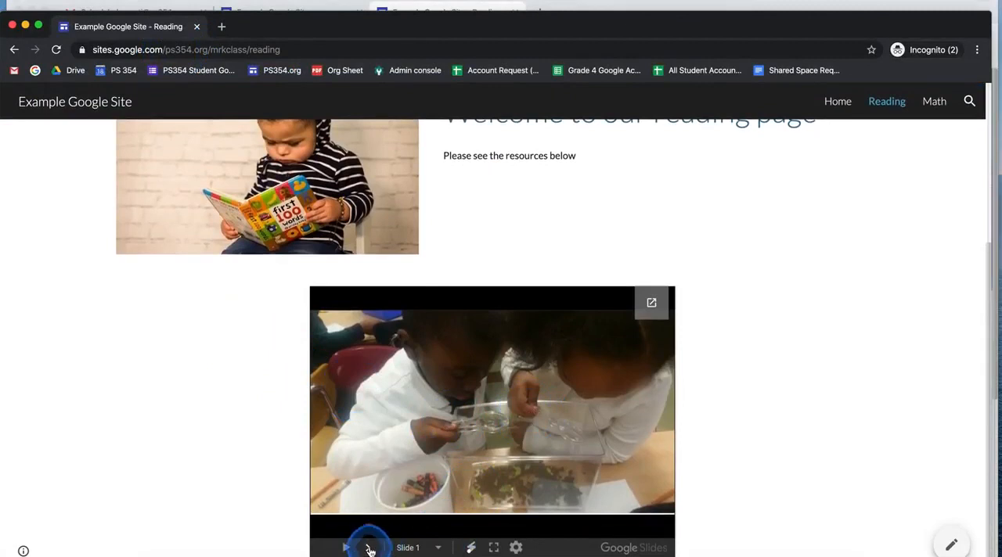
pyautogui.click(370, 549)
pyautogui.click(369, 549)
pyautogui.click(369, 550)
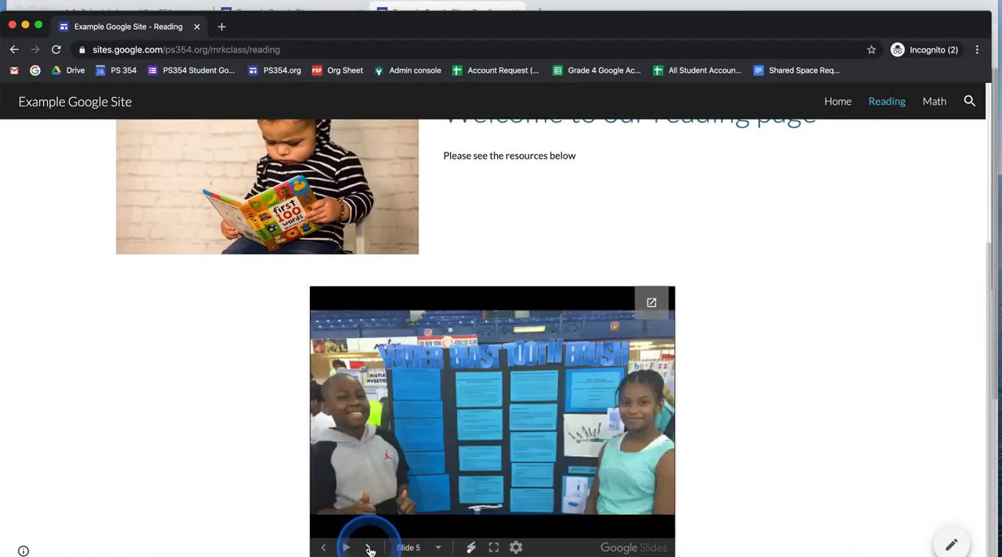
pyautogui.click(370, 549)
pyautogui.scroll(3, 258, 446)
pyautogui.scroll(-4, 362, 431)
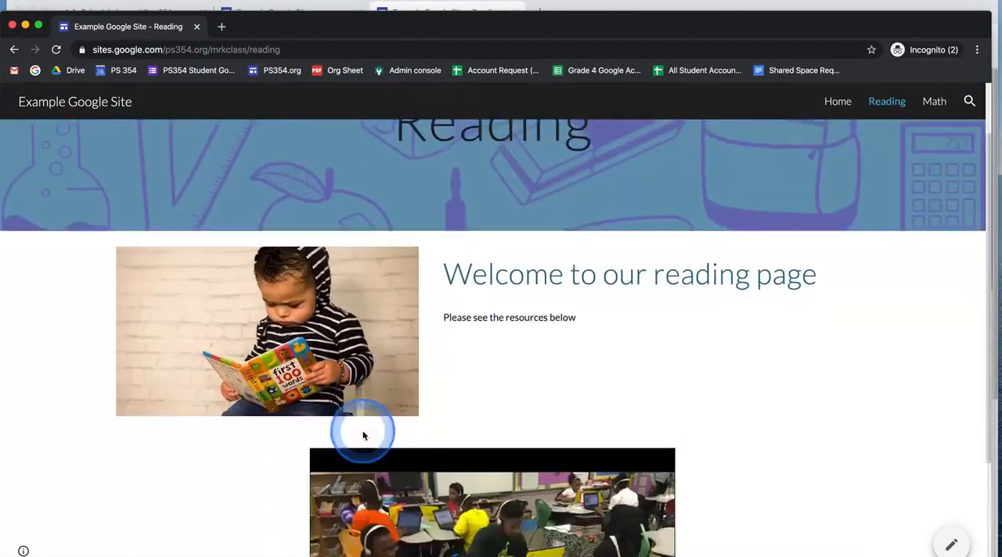
pyautogui.scroll(4, 378, 414)
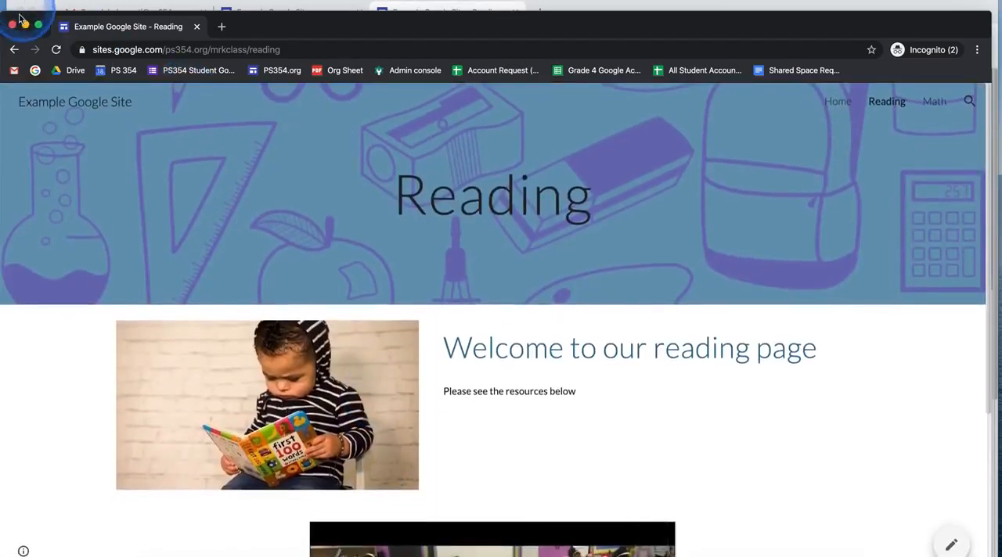
pyautogui.click(12, 26)
# - Switch back from the published Reading page to the Example Google Site editor
pyautogui.scroll(-3, 464, 273)
pyautogui.scroll(3, 464, 273)
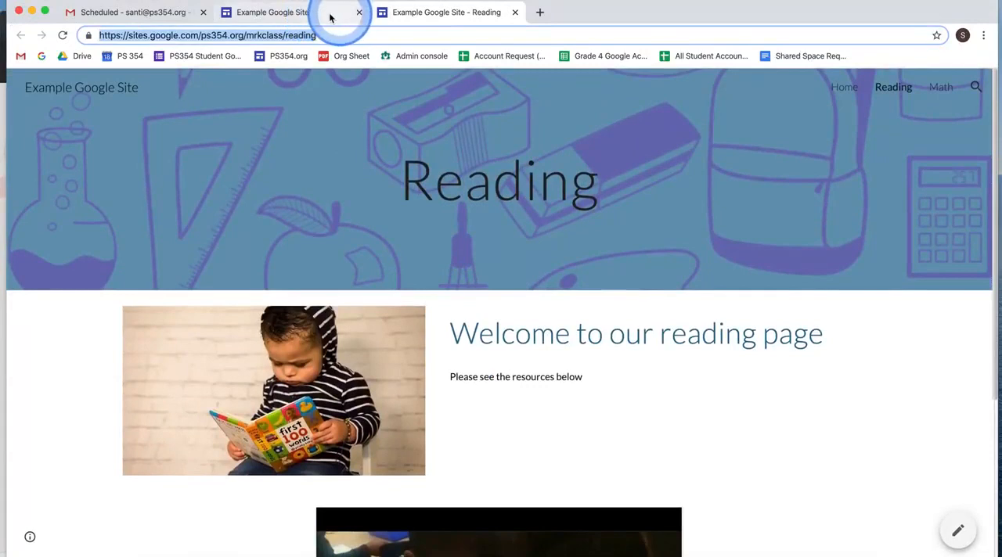
pyautogui.click(313, 17)
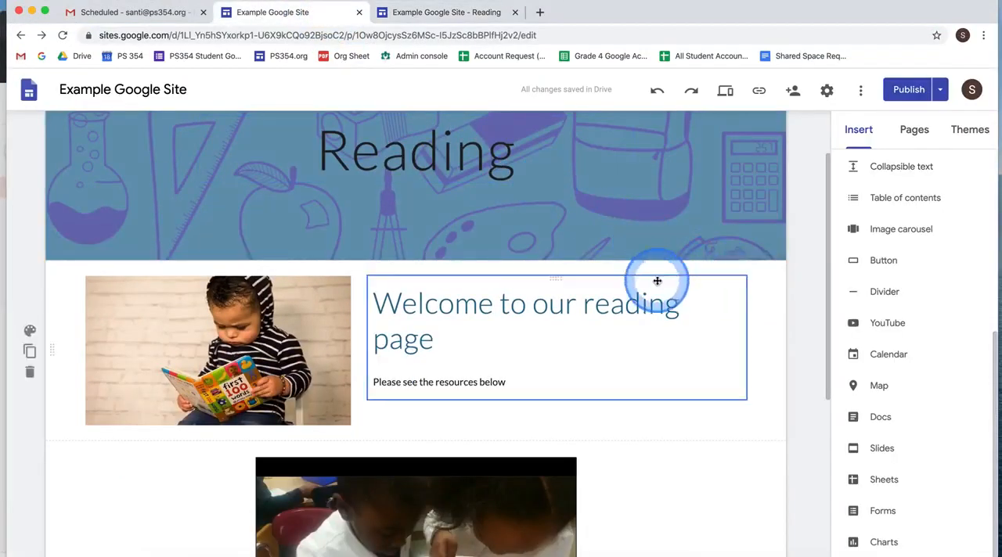
pyautogui.scroll(-3, 660, 280)
pyautogui.scroll(5, 655, 274)
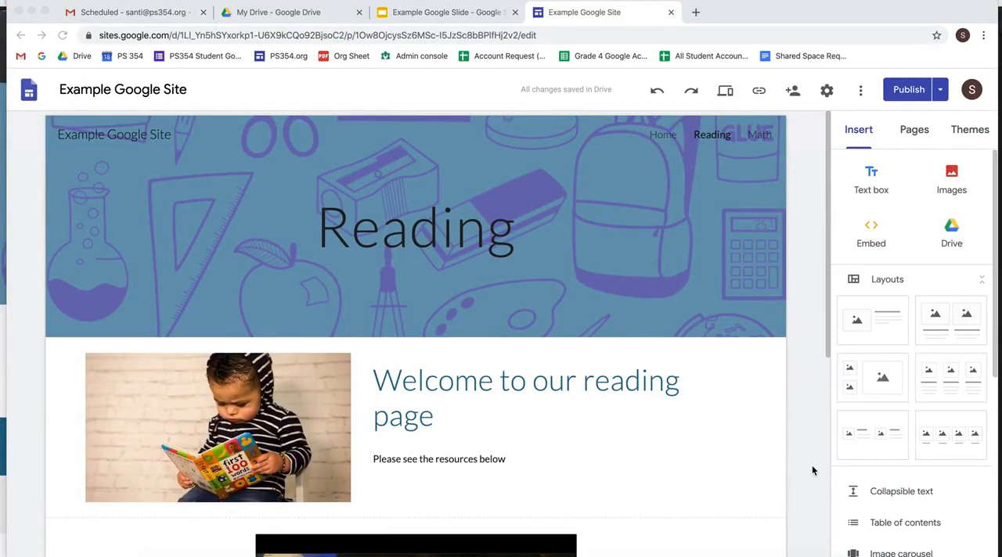
pyautogui.scroll(-1, 537, 248)
pyautogui.scroll(1, 537, 247)
pyautogui.click(572, 227)
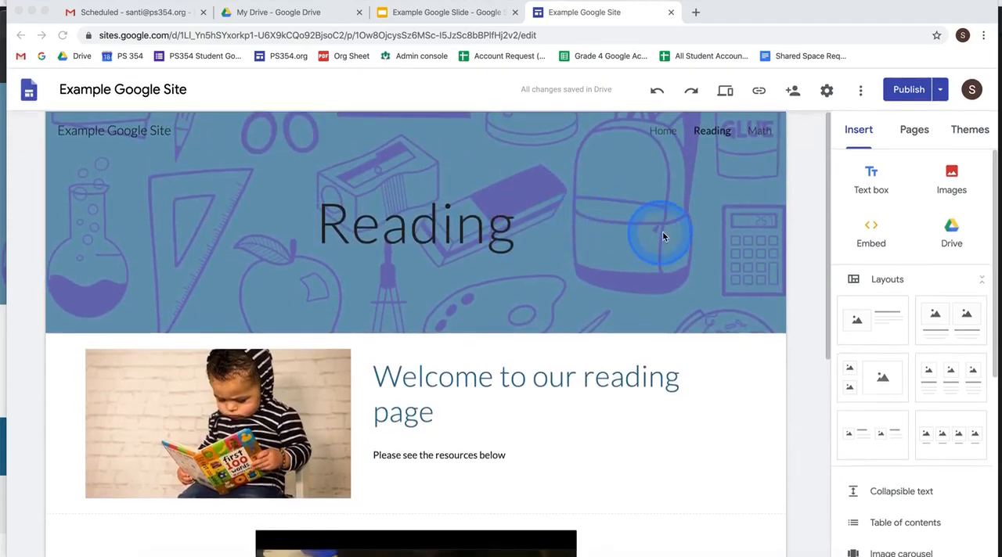
pyautogui.scroll(-1, 670, 215)
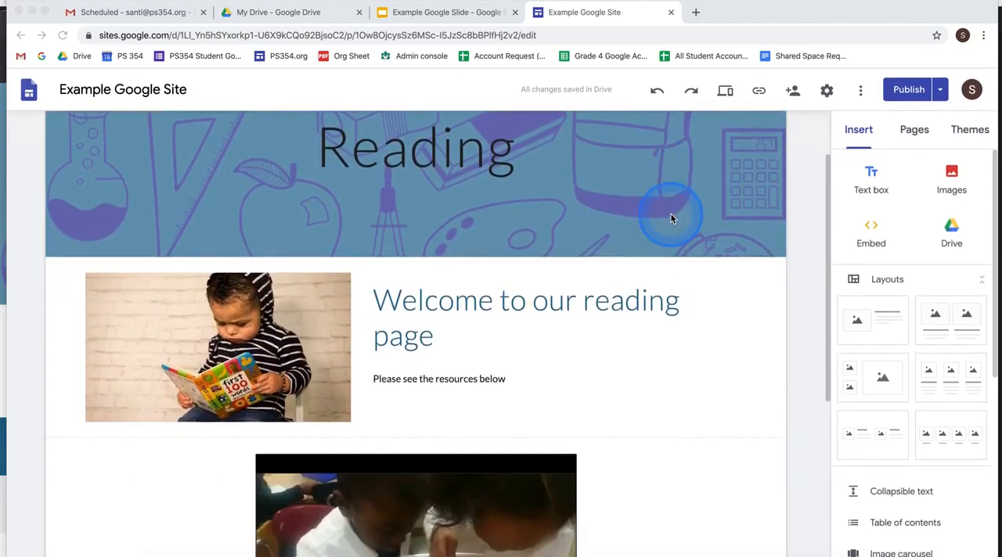
pyautogui.scroll(1, 671, 214)
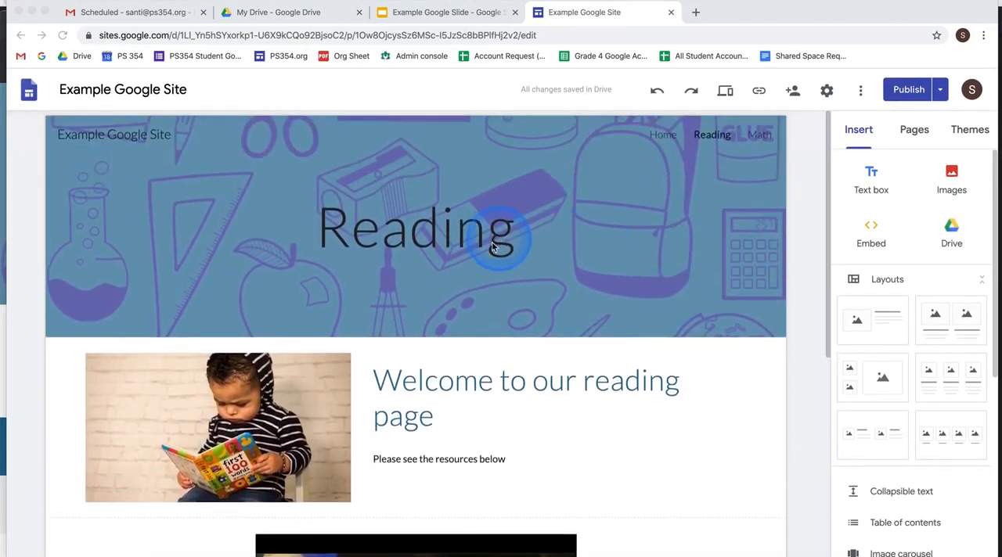
# - Add a text box reading "New Resources" below the embedded slides on the Reading page and format it as a Title
pyautogui.scroll(-5, 454, 264)
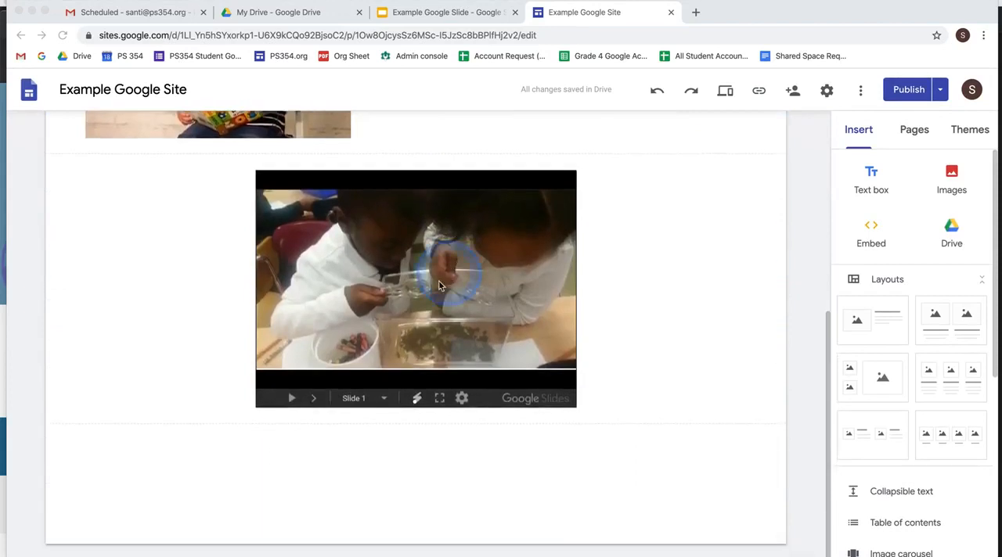
pyautogui.doubleClick(287, 493)
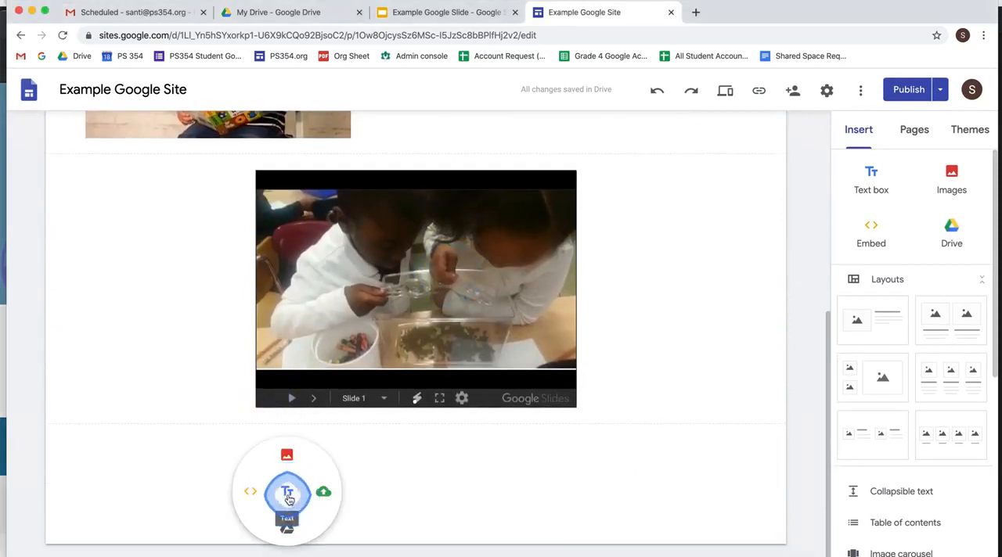
pyautogui.click(284, 519)
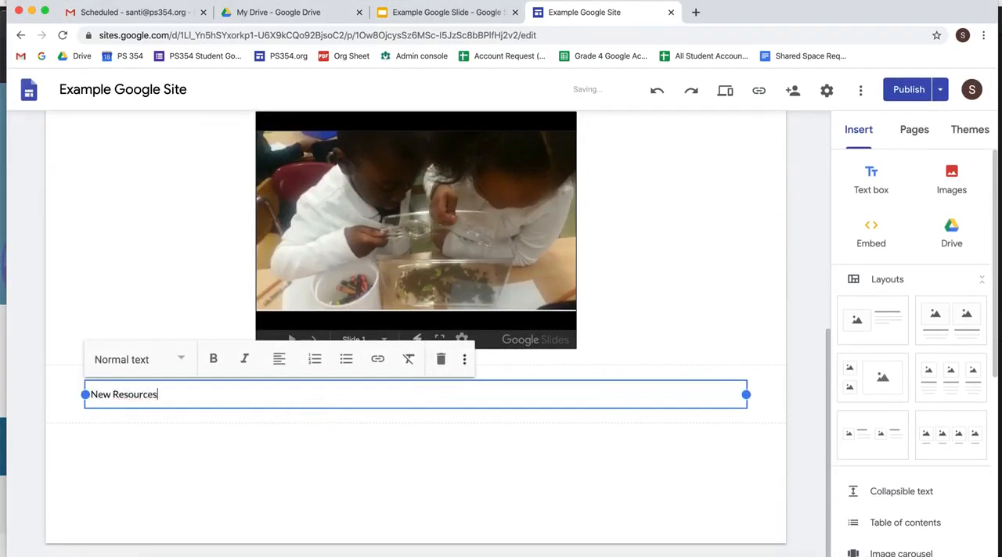
pyautogui.click(180, 361)
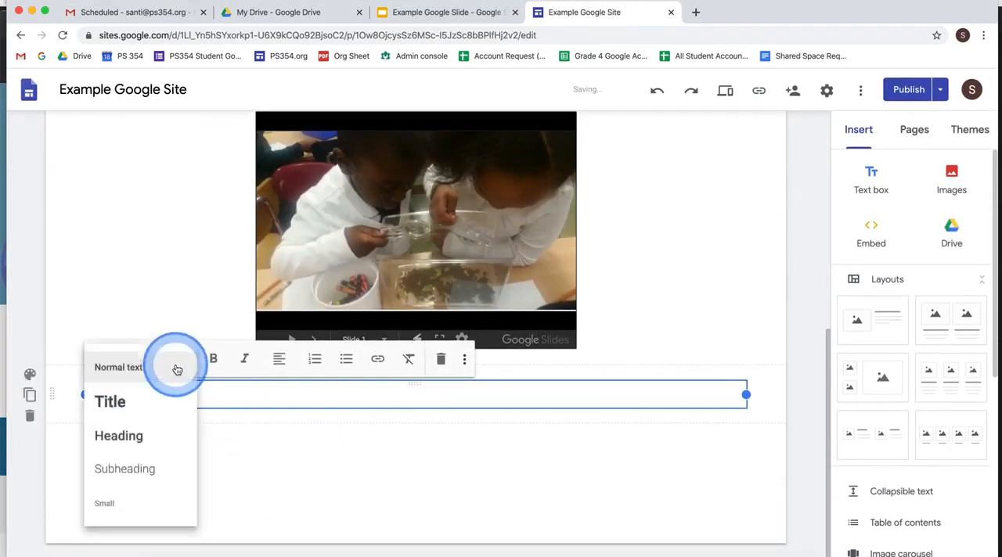
pyautogui.click(138, 403)
pyautogui.click(296, 458)
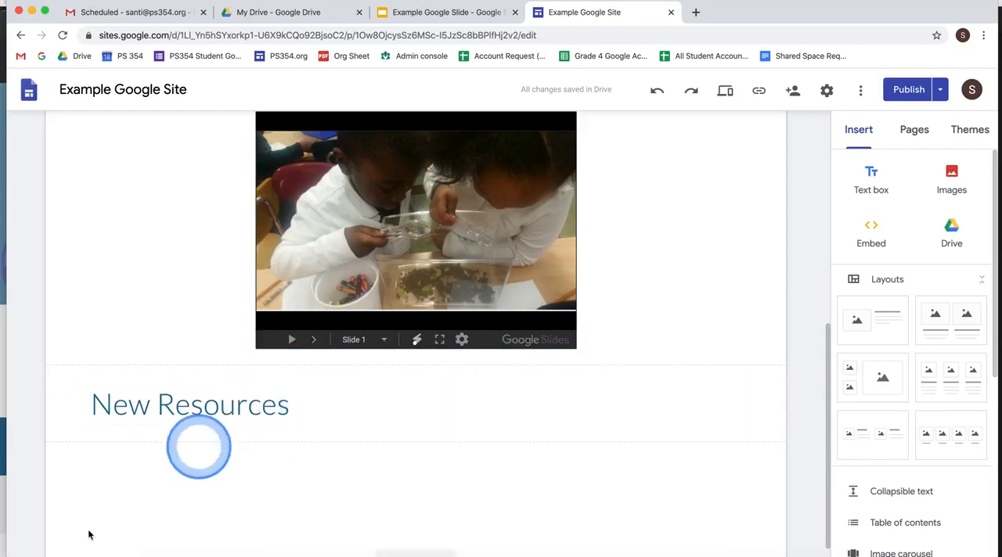
# - Switch to the incognito window with the published site and check its Reading page for the New Resources heading
pyautogui.hotkey('ctrl', 'Down')
pyautogui.click(199, 323)
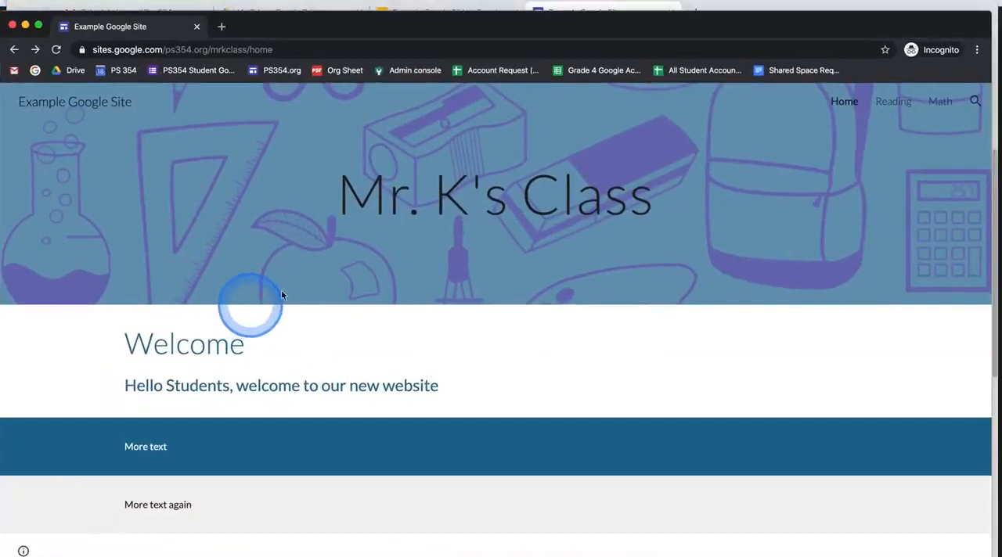
pyautogui.click(892, 103)
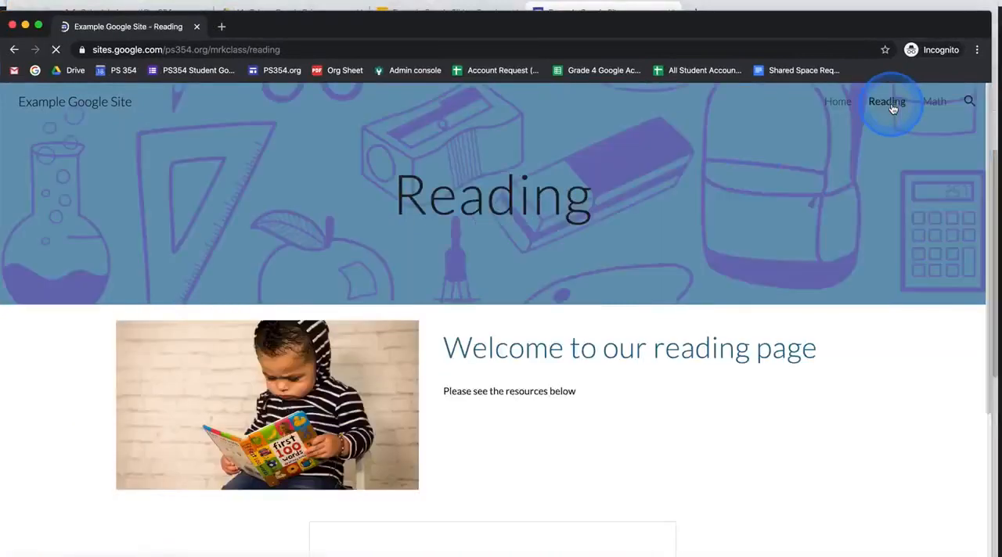
pyautogui.scroll(-5, 524, 246)
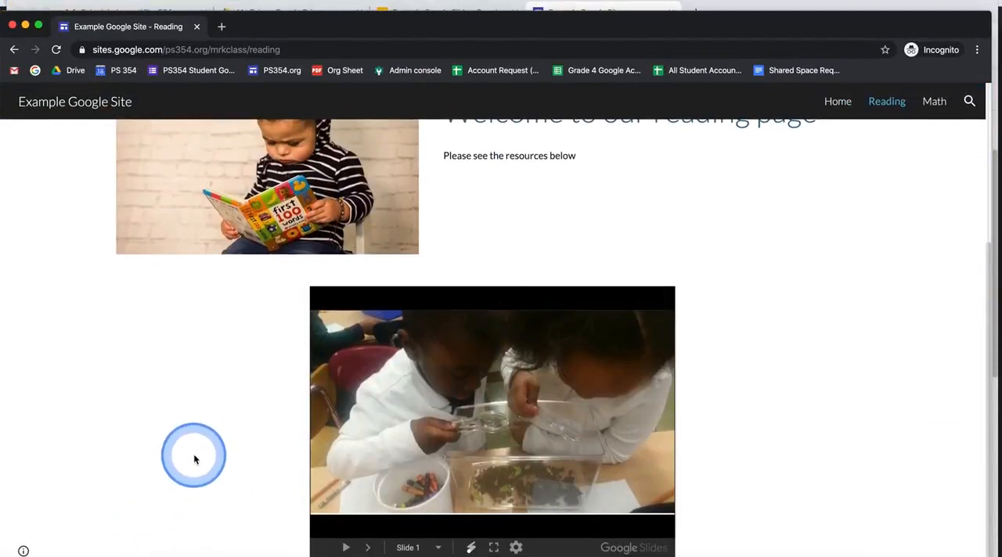
# - Return to the site editor, compare the Reading page's draft with its currently published version, and publish the changes
pyautogui.hotkey('ctrl', 'Up')
pyautogui.click(737, 256)
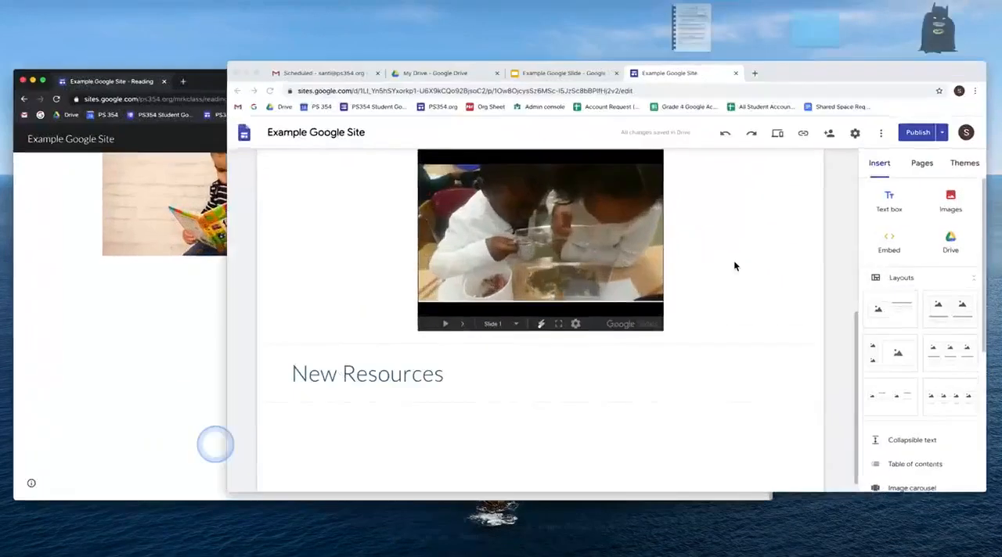
pyautogui.click(599, 393)
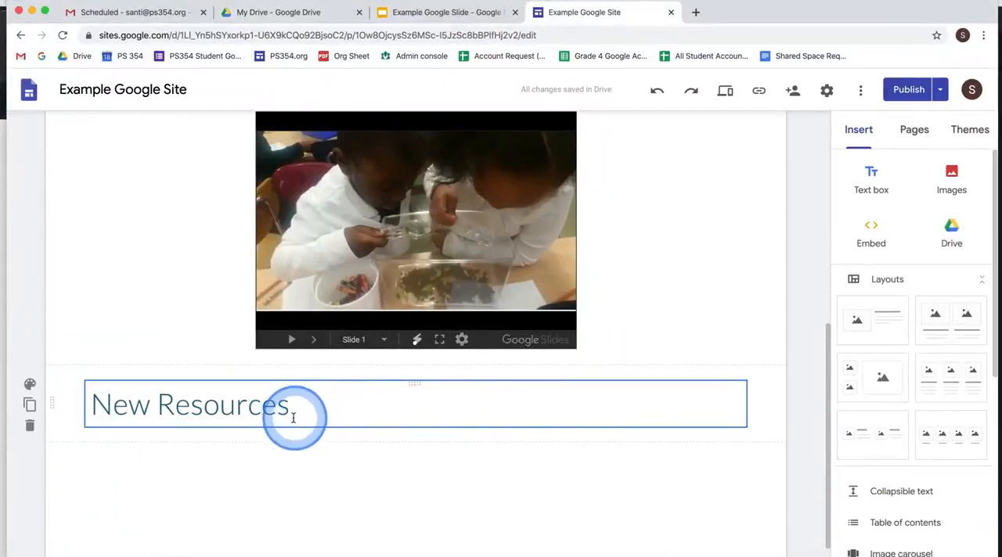
pyautogui.click(911, 90)
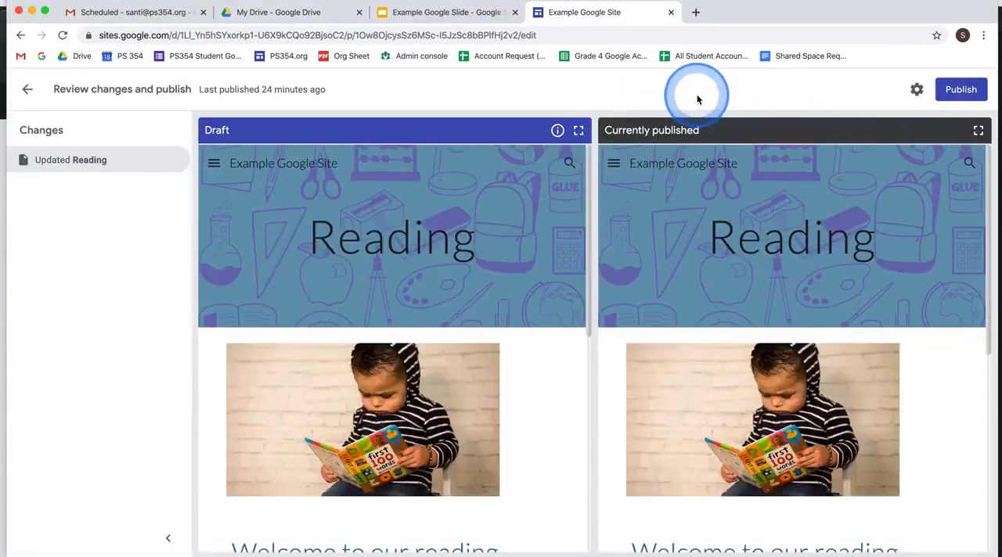
pyautogui.scroll(-10, 488, 256)
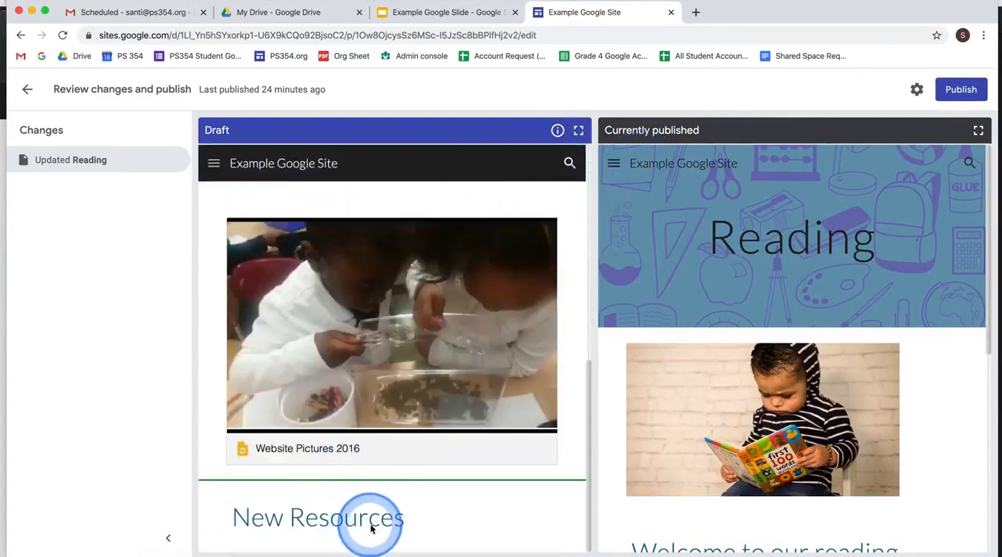
pyautogui.scroll(-3, 751, 301)
pyautogui.scroll(-2, 751, 304)
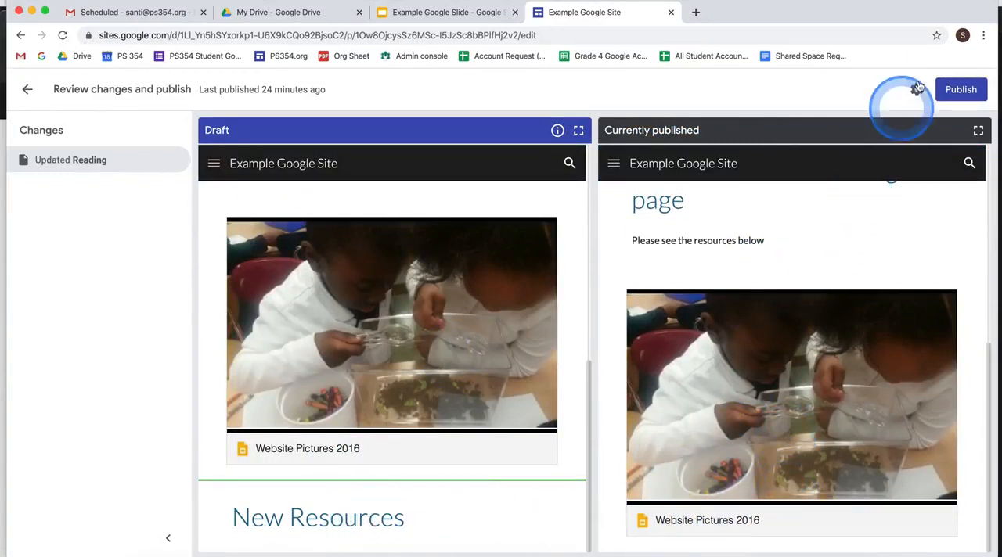
pyautogui.click(957, 89)
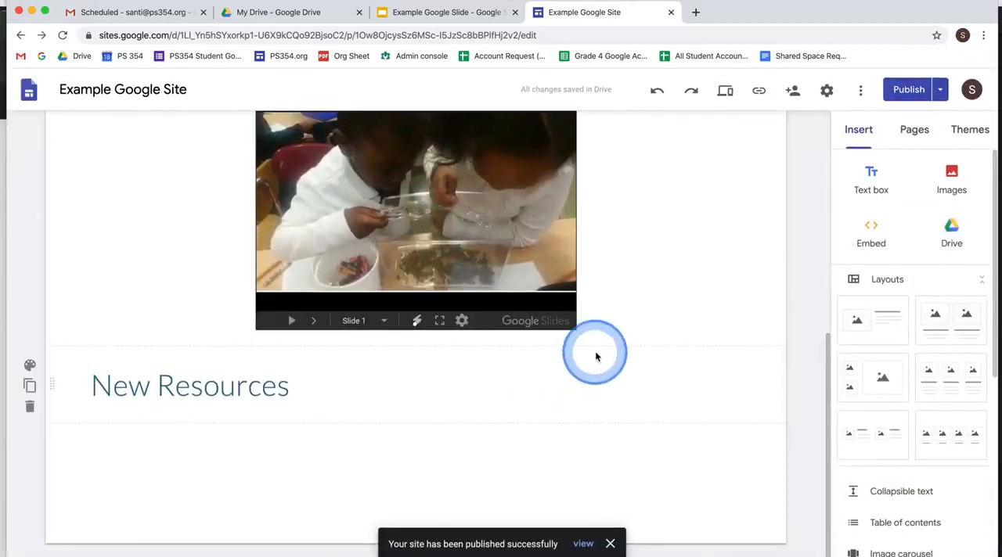
# - Reload the published Reading page in the incognito window, check it for the New Resources heading, and leave that window
pyautogui.hotkey('ctrl', 'Down')
pyautogui.click(297, 352)
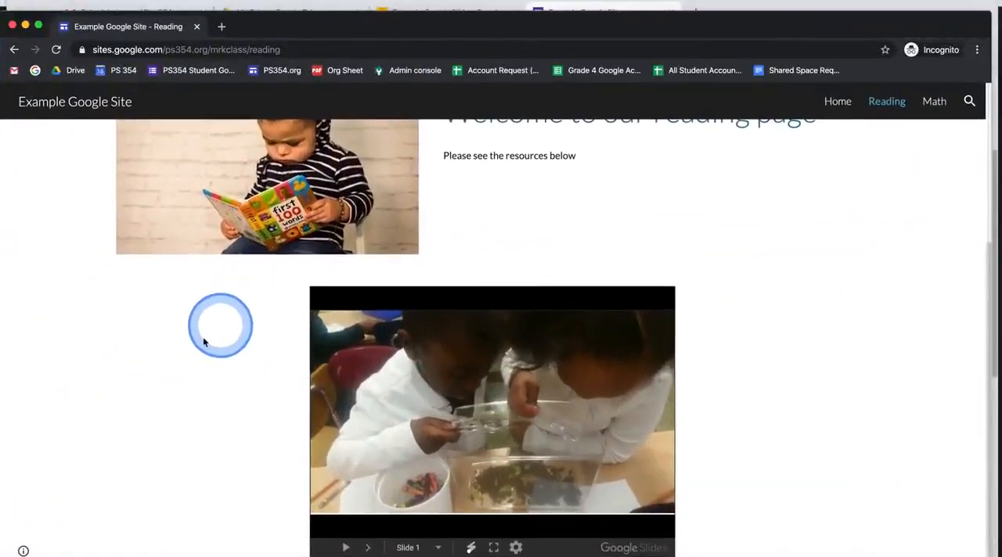
pyautogui.click(56, 50)
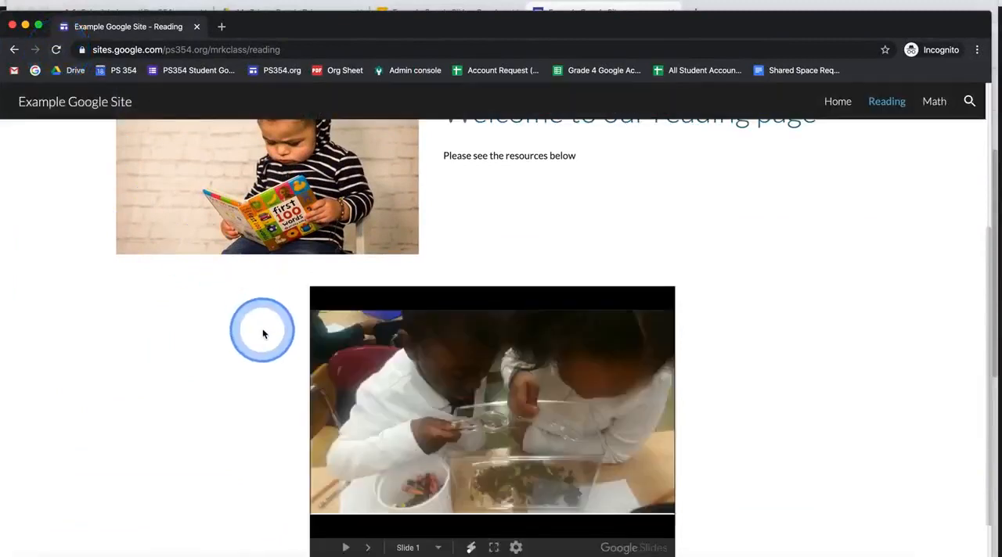
pyautogui.scroll(-2, 263, 335)
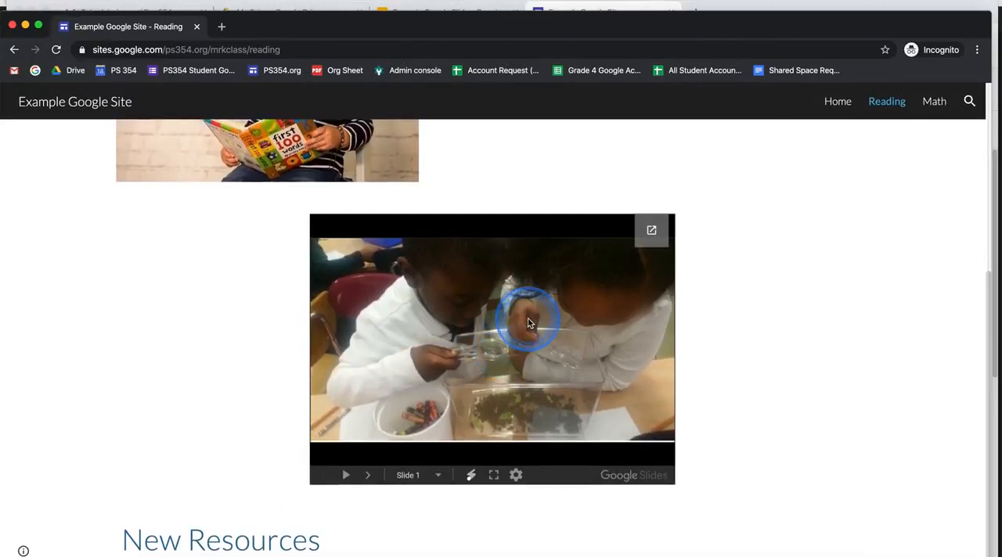
pyautogui.hotkey('ctrl', 'Up')
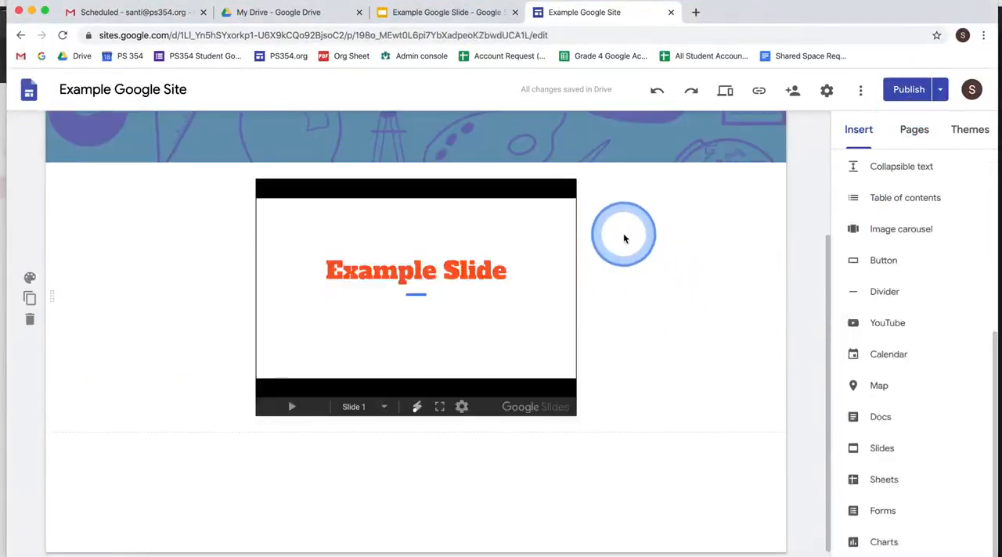
pyautogui.moveTo(968, 11)
pyautogui.moveTo(710, 283); pyautogui.dragTo(343, 283)
pyautogui.rightClick(324, 282)
pyautogui.click(330, 256)
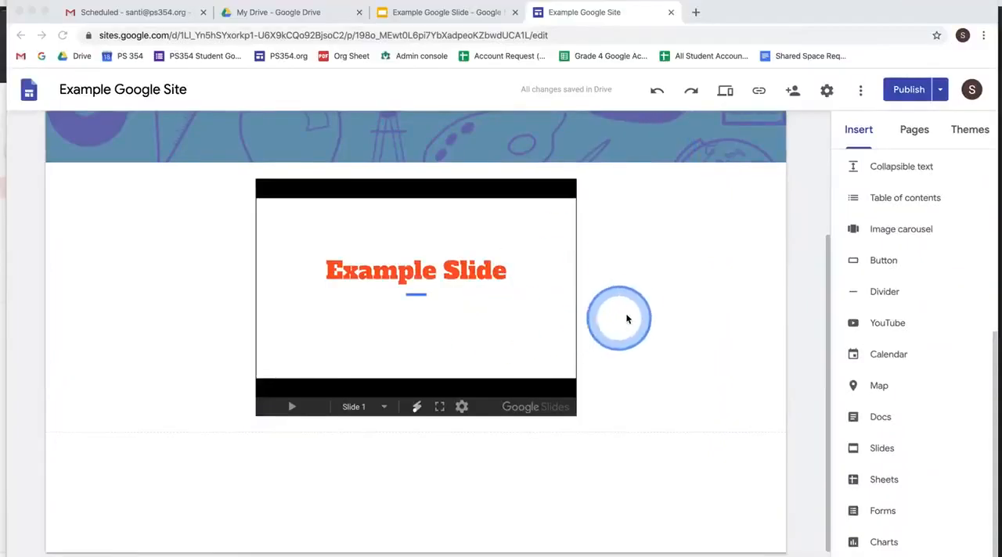
pyautogui.click(627, 318)
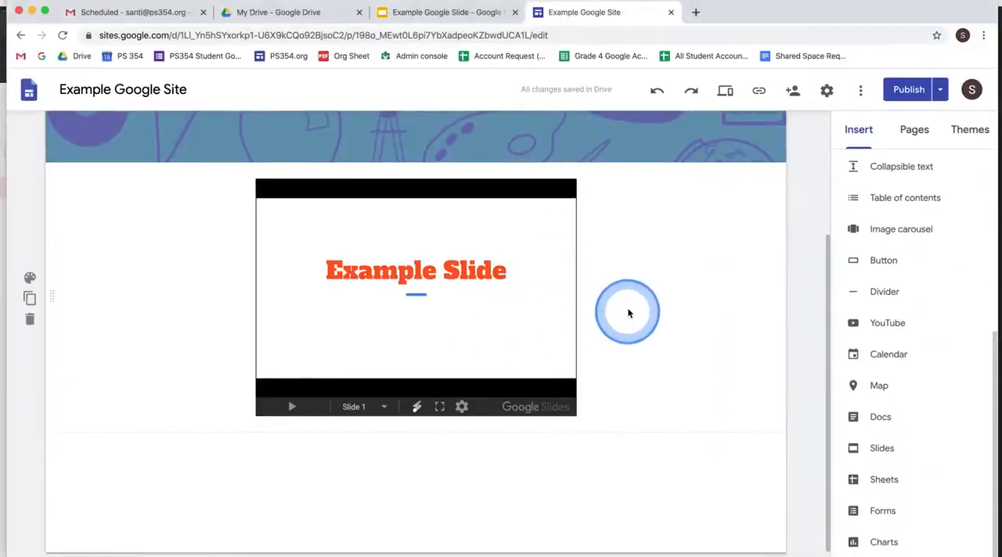
# - Switch to Google Drive and upload "update settings to public.mp4" from the Desktop folder to My Drive
pyautogui.click(317, 16)
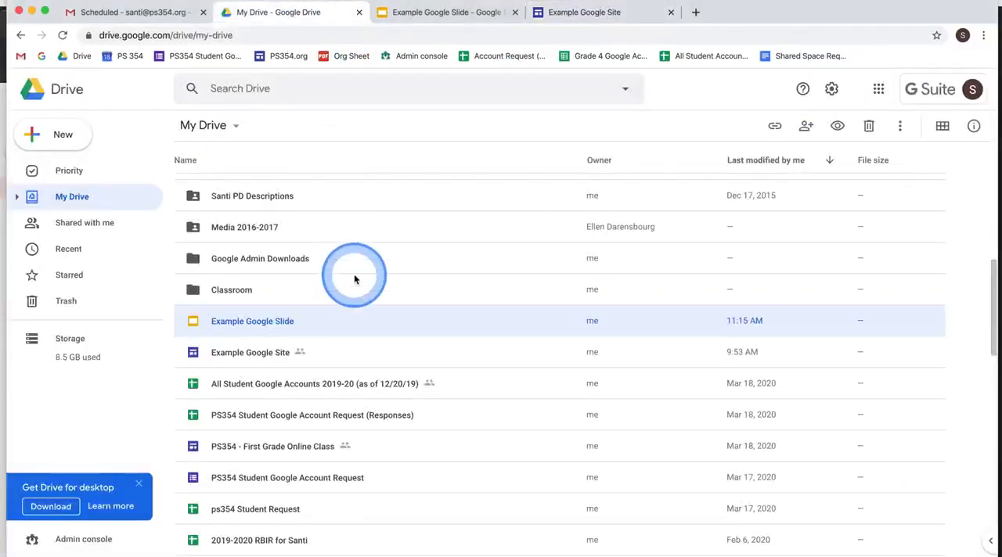
pyautogui.scroll(7, 354, 276)
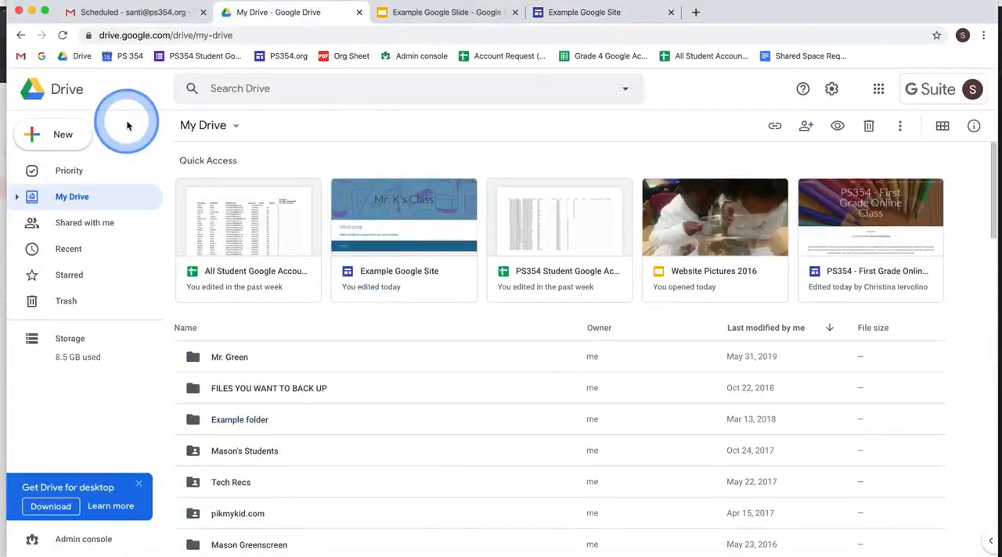
pyautogui.click(83, 134)
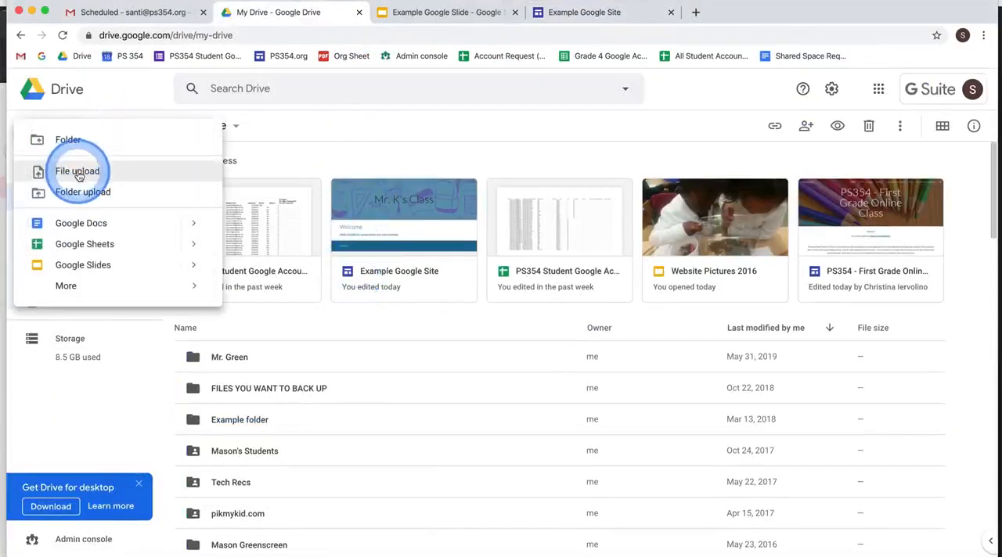
pyautogui.click(78, 171)
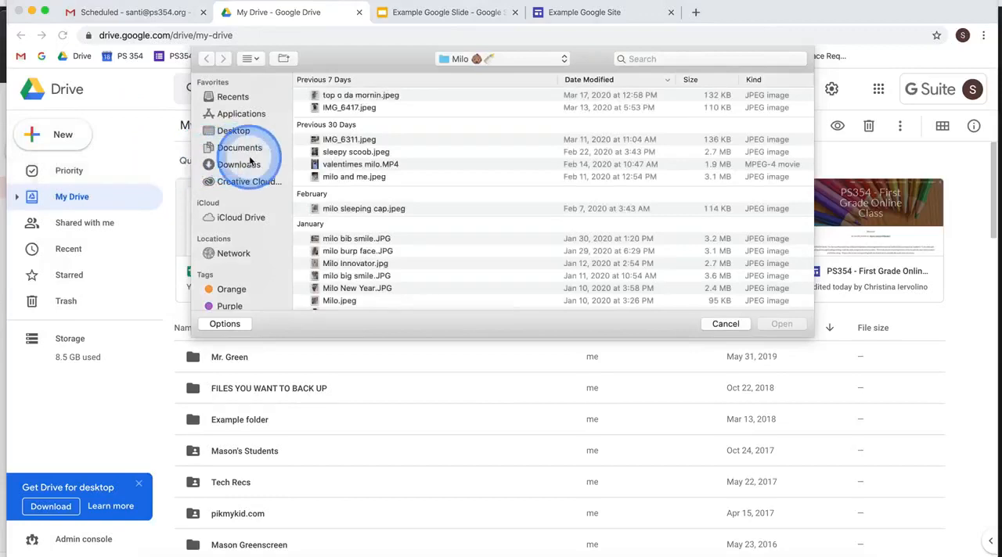
pyautogui.click(228, 132)
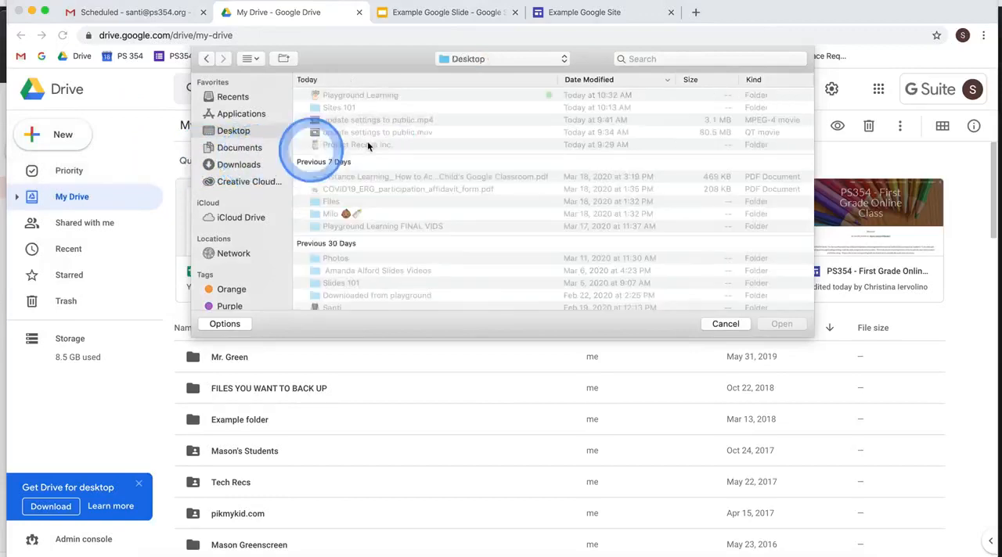
pyautogui.click(443, 120)
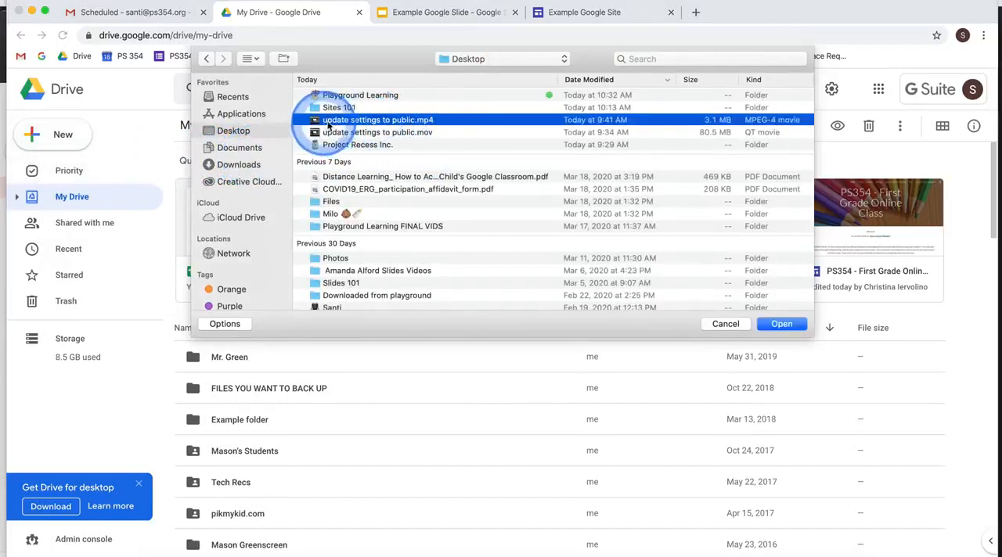
pyautogui.click(783, 324)
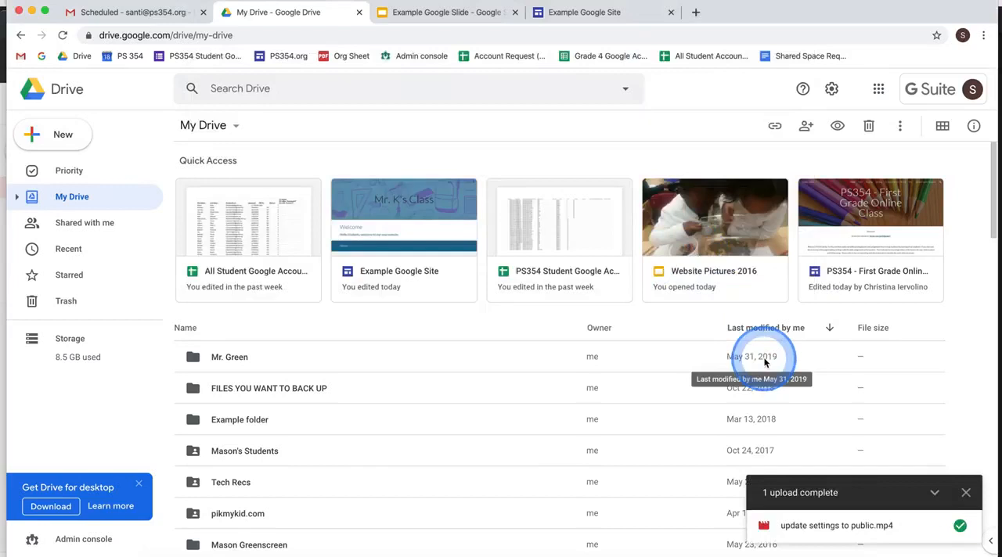
# - Locate the uploaded "update settings to public.mp4" in the My Drive file list and select it
pyautogui.scroll(-3, 551, 421)
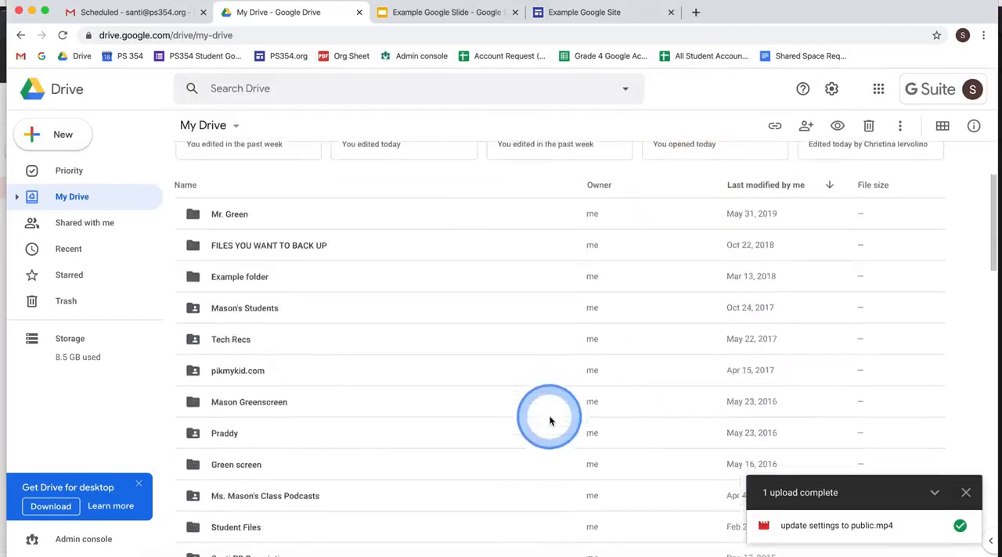
pyautogui.scroll(-6, 550, 422)
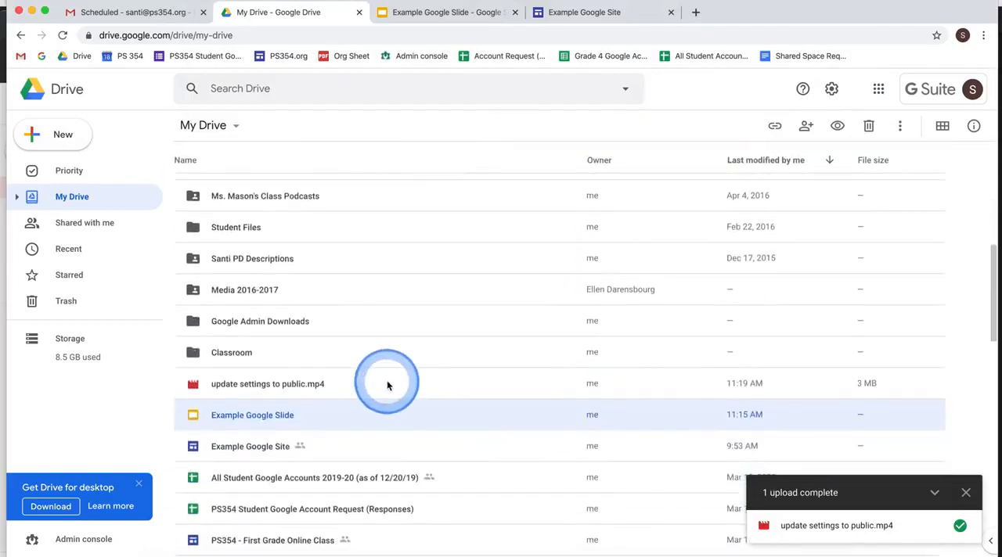
pyautogui.click(388, 385)
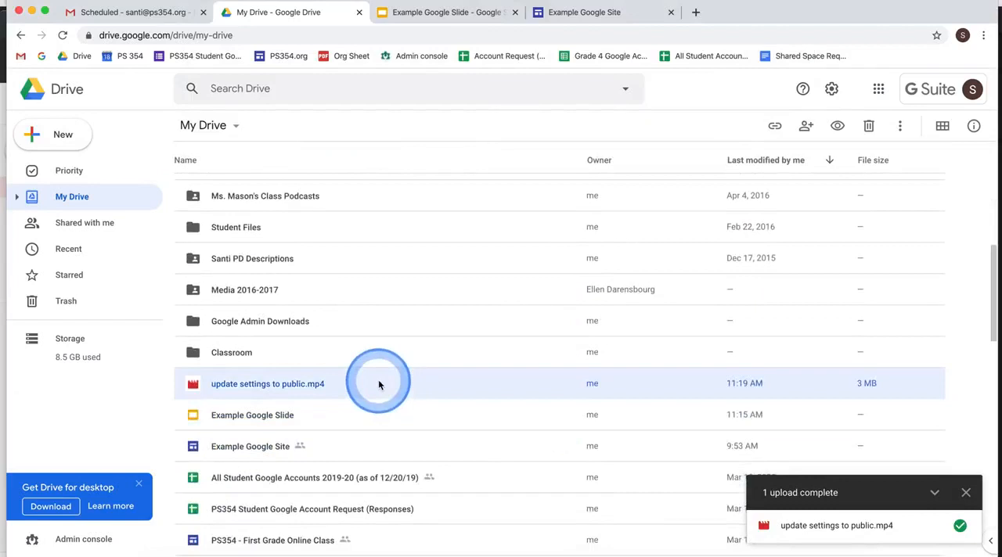
pyautogui.click(344, 385)
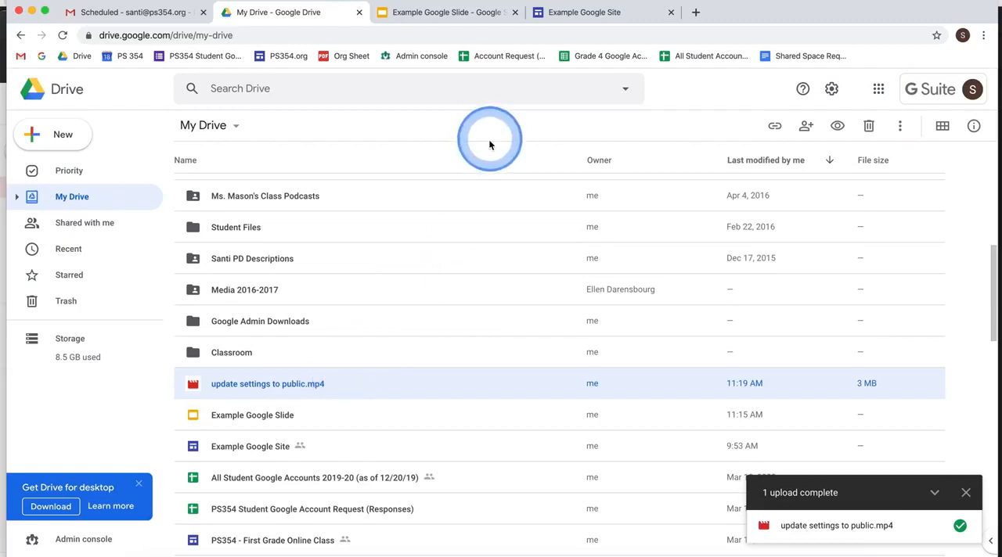
# - Switch back to the Example Google Site editor and delete the embedded Example Slide section from the Math page
pyautogui.click(547, 14)
pyautogui.click(567, 138)
pyautogui.click(587, 275)
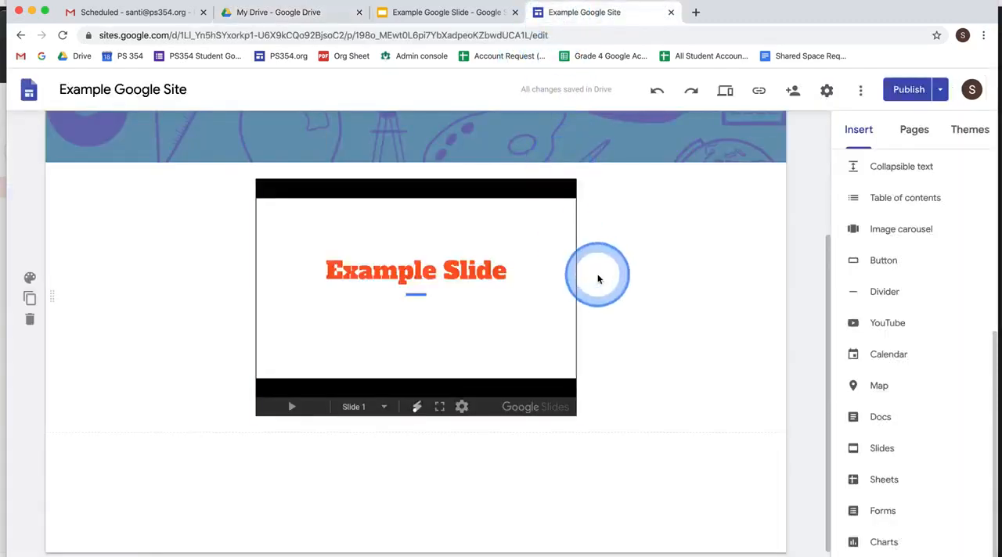
pyautogui.scroll(2, 469, 305)
pyautogui.click(28, 382)
# - Insert "update settings to public.mp4" from Drive into the Math page and center the embedded video below the header
pyautogui.click(348, 388)
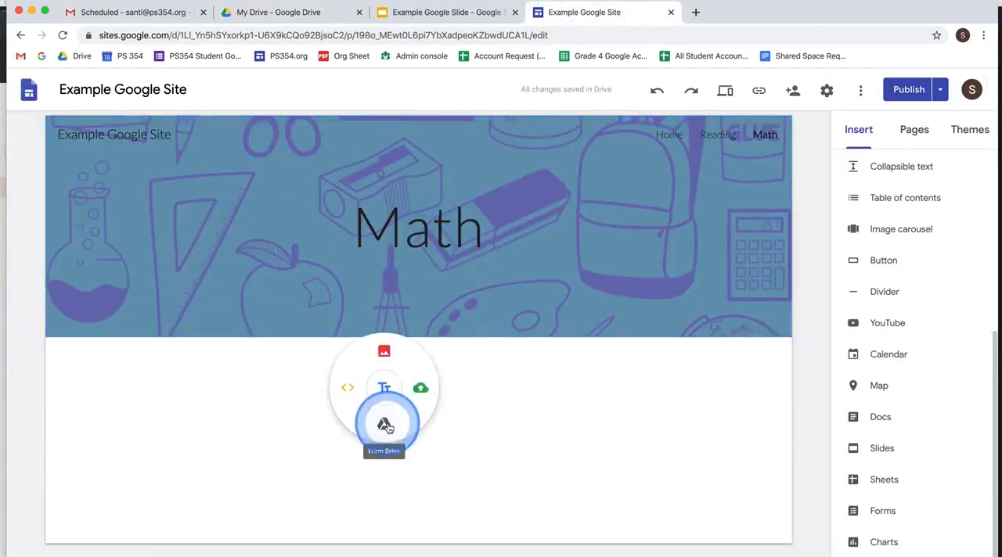
pyautogui.click(384, 423)
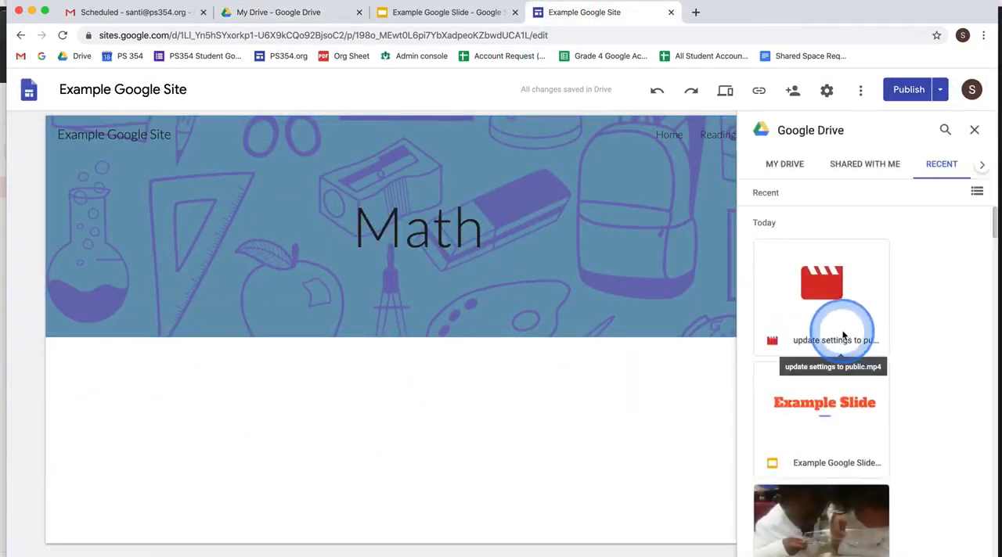
pyautogui.click(837, 324)
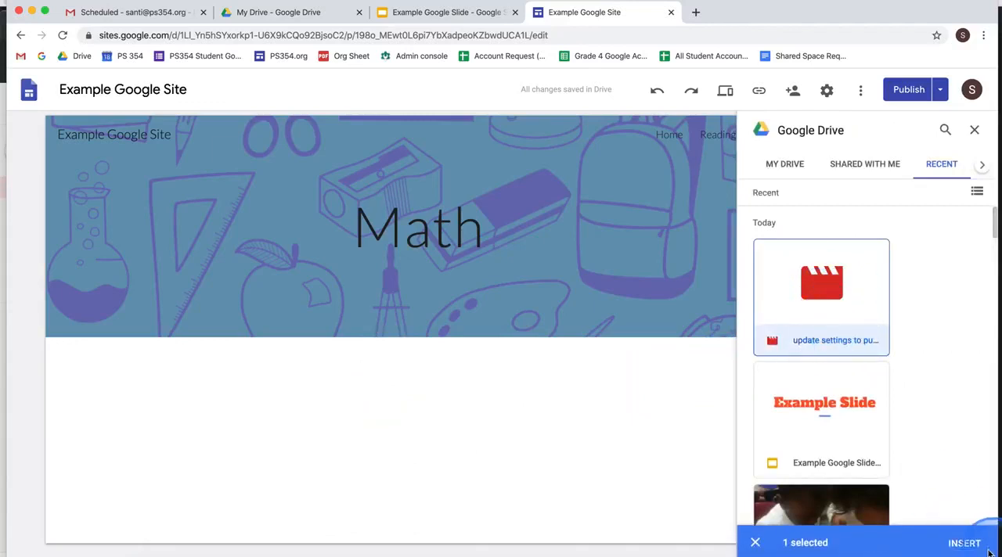
pyautogui.click(963, 544)
pyautogui.click(660, 472)
pyautogui.moveTo(237, 303); pyautogui.dragTo(459, 329)
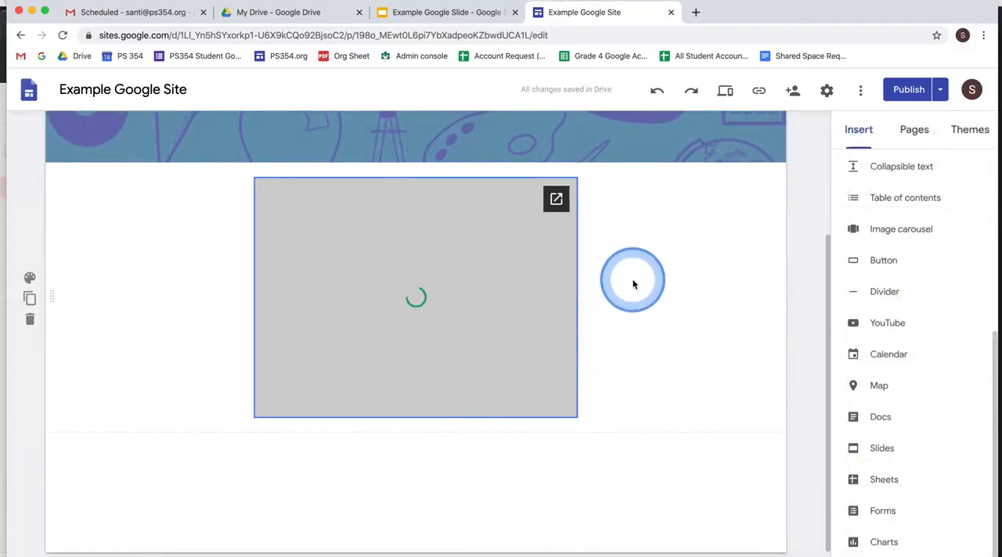
# - Review the draft changes to the Math page and publish the updated site
pyautogui.click(908, 90)
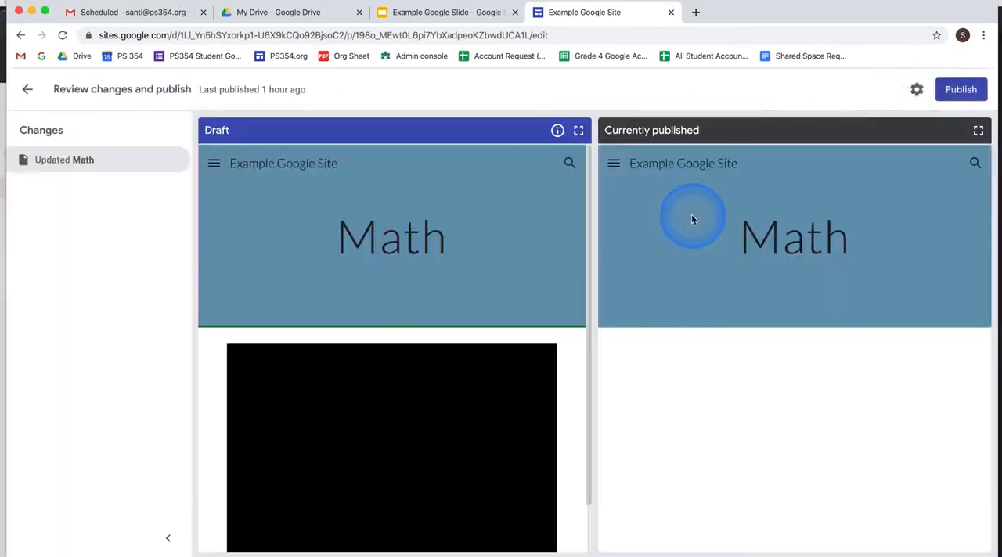
pyautogui.click(978, 88)
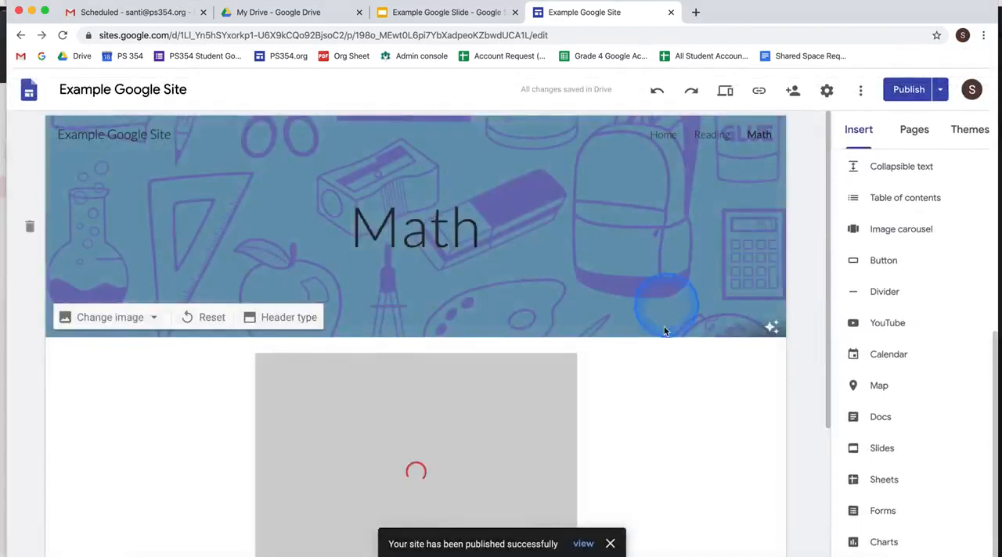
pyautogui.scroll(-1, 658, 407)
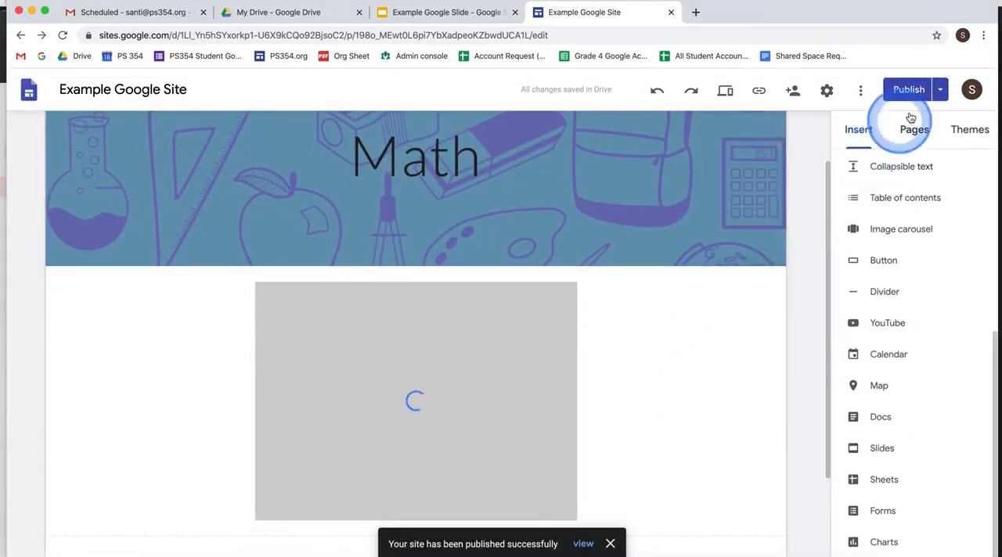
# - View the published site and copy the Math page's web address
pyautogui.click(941, 94)
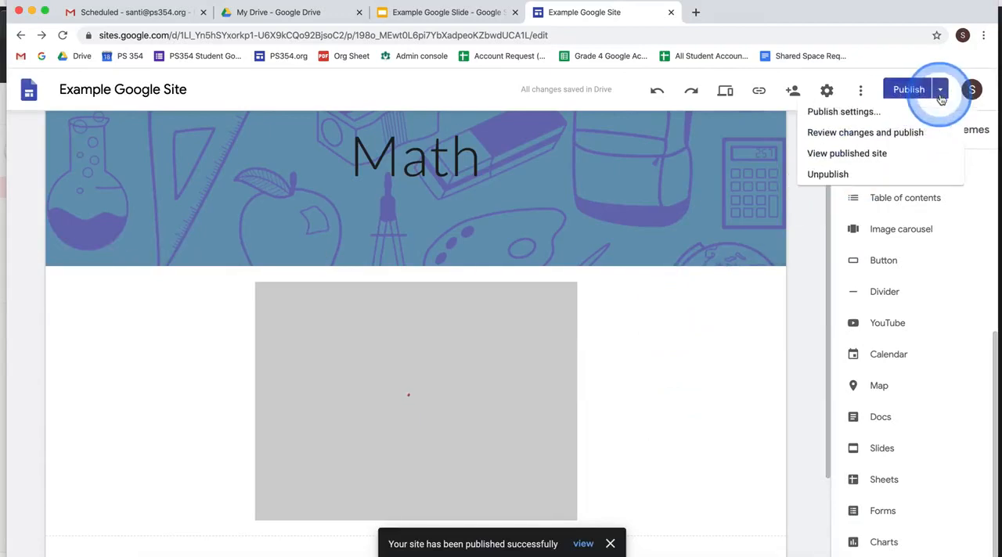
pyautogui.click(893, 160)
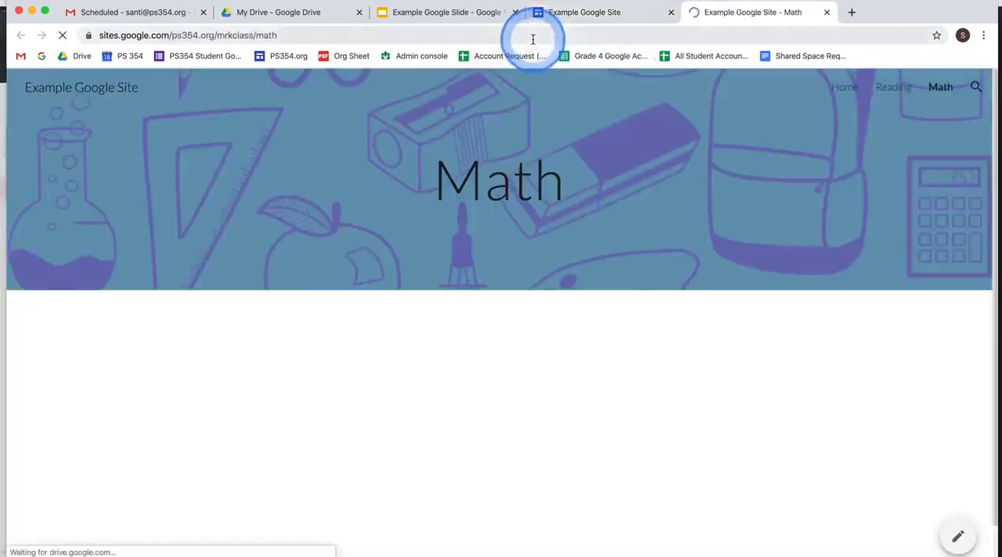
pyautogui.click(532, 36)
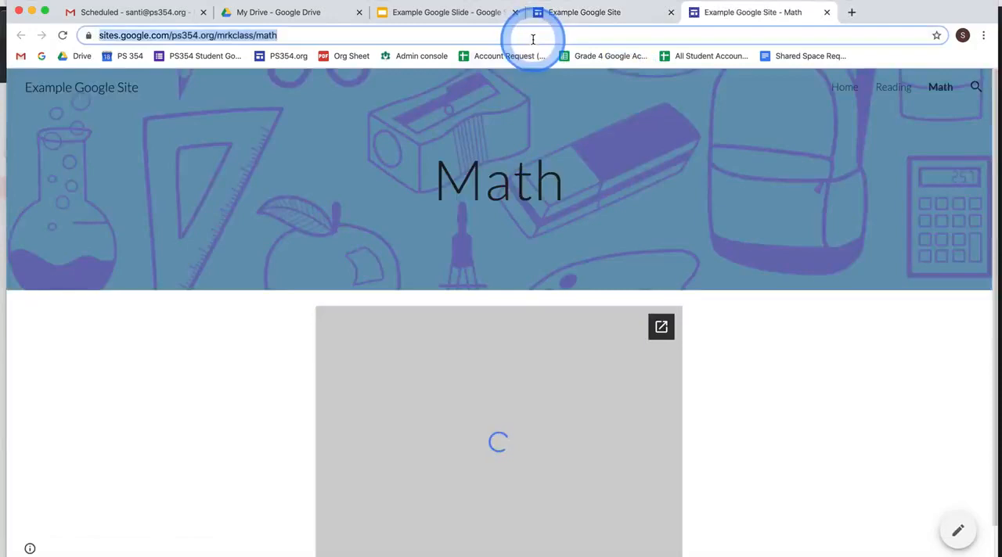
pyautogui.rightClick(258, 38)
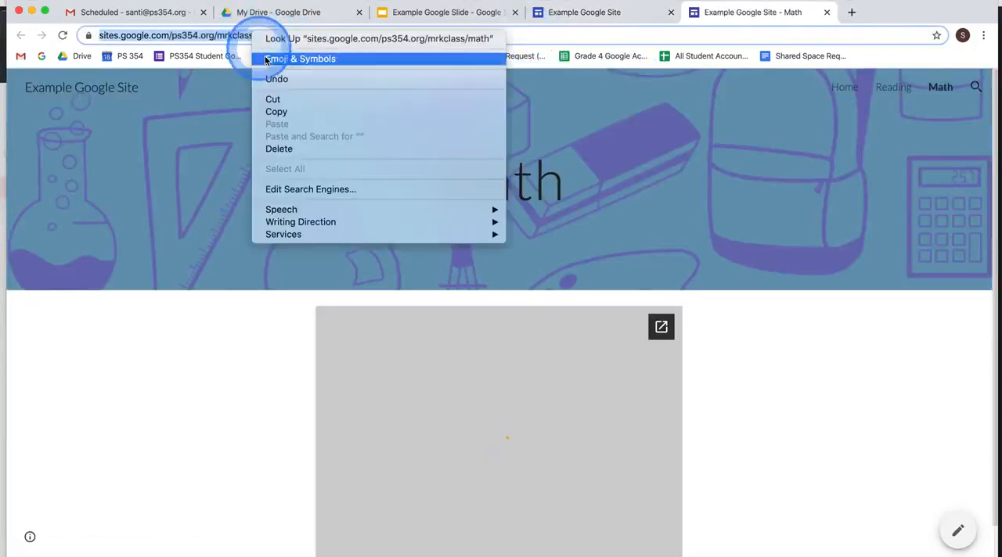
pyautogui.click(277, 112)
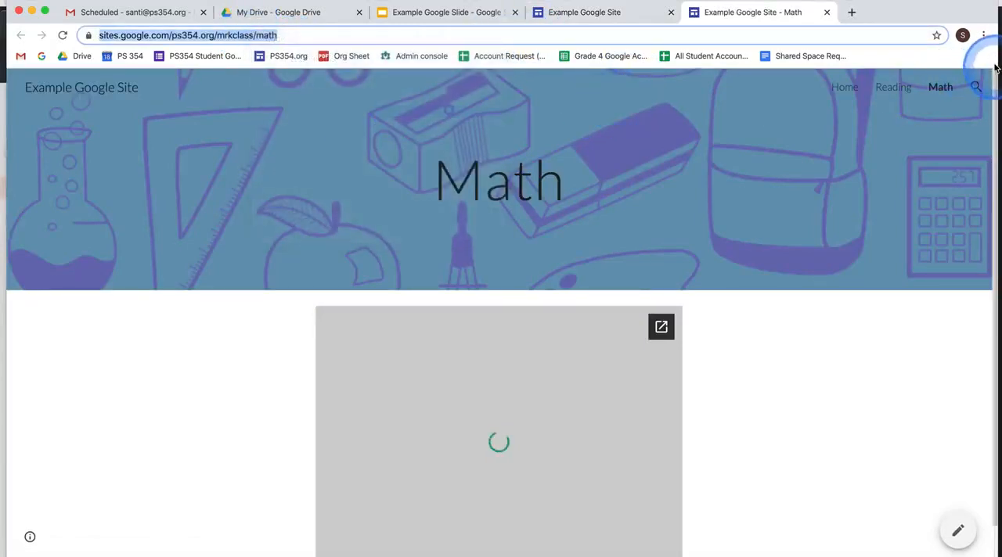
# - Open a new incognito window and load the copied address sites.google.com/ps354.org/mrkclass/math to check the embedded video
pyautogui.click(983, 37)
pyautogui.click(926, 95)
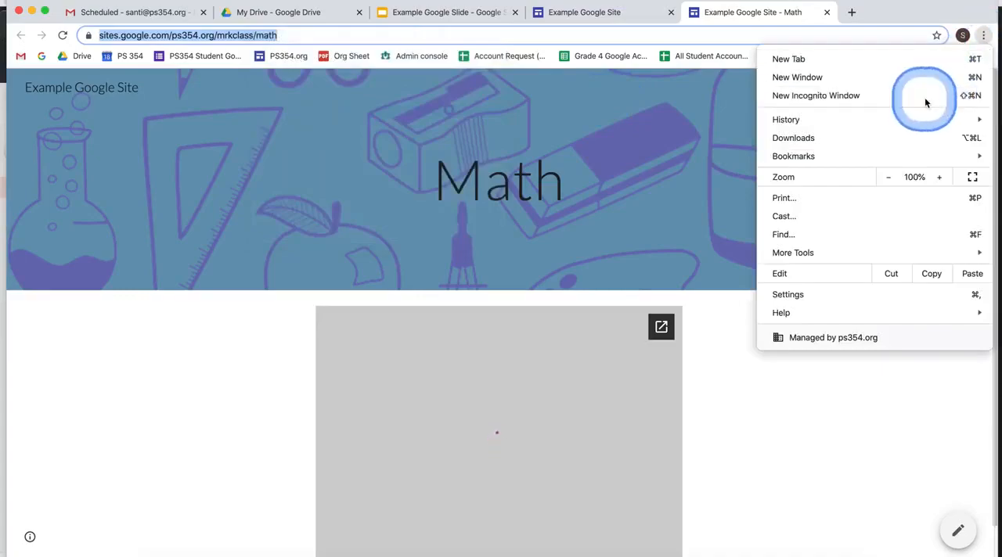
pyautogui.write('gm')
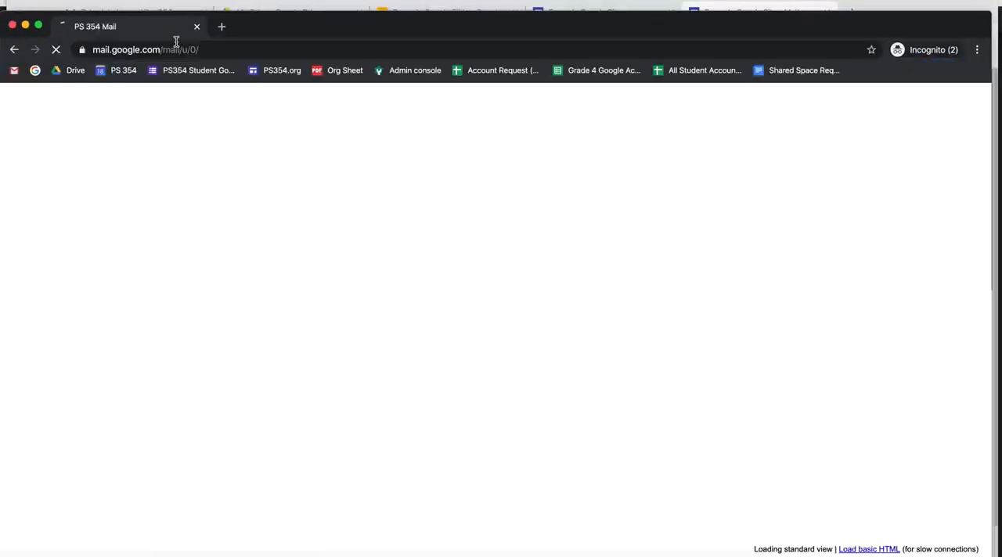
pyautogui.click(182, 52)
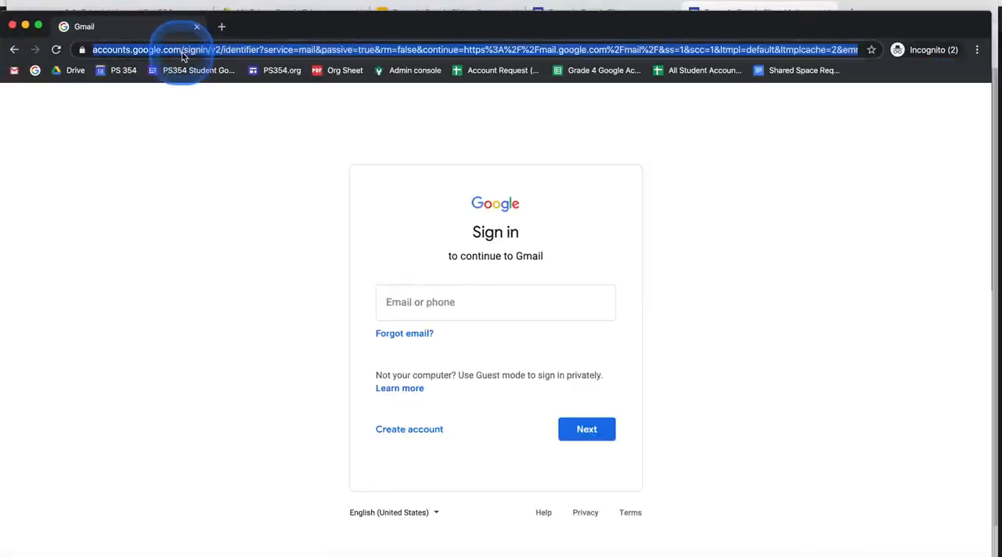
pyautogui.press('super+v')
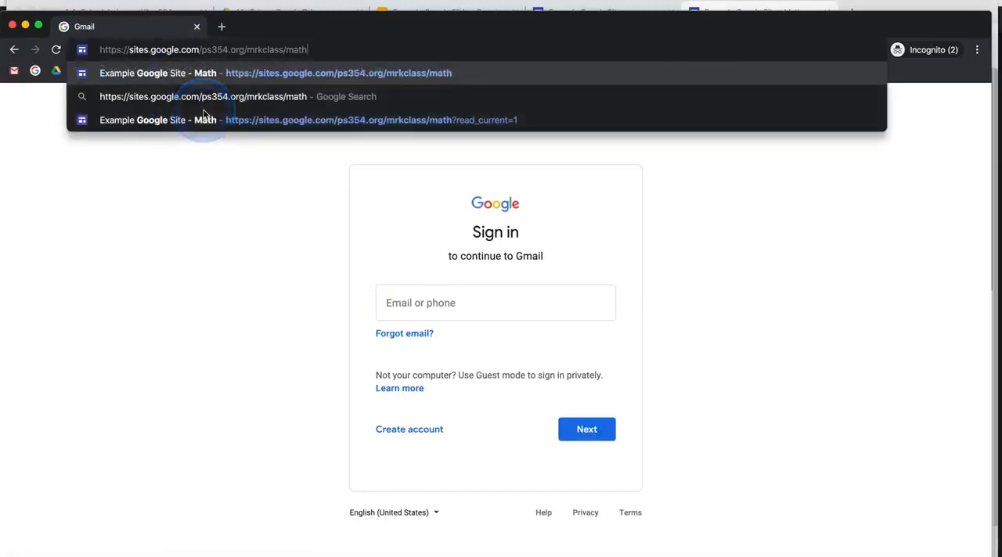
pyautogui.press('Return')
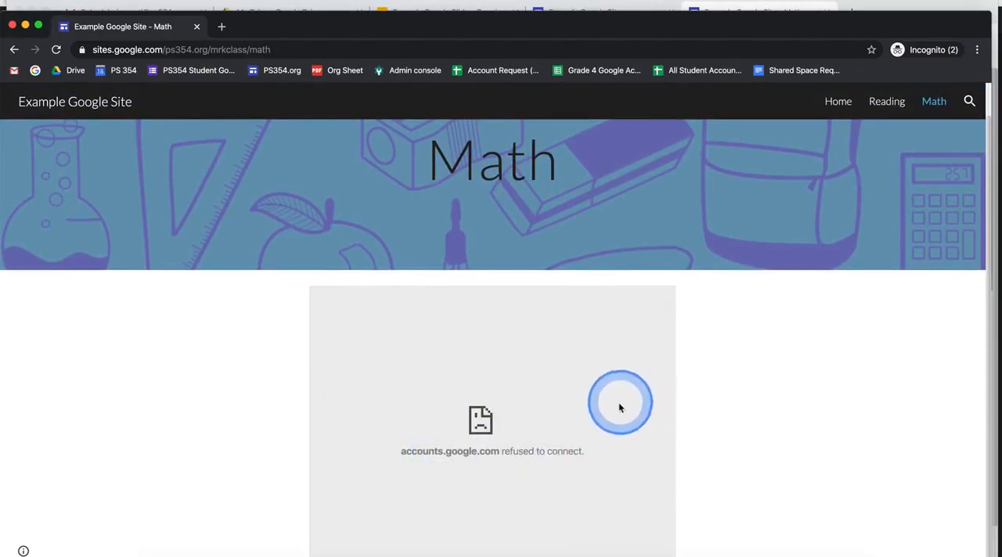
# - Return to the regular browser window, switch to Google Drive and select "update settings to public.mp4" in My Drive
pyautogui.hotkey('ctrl', 'Up')
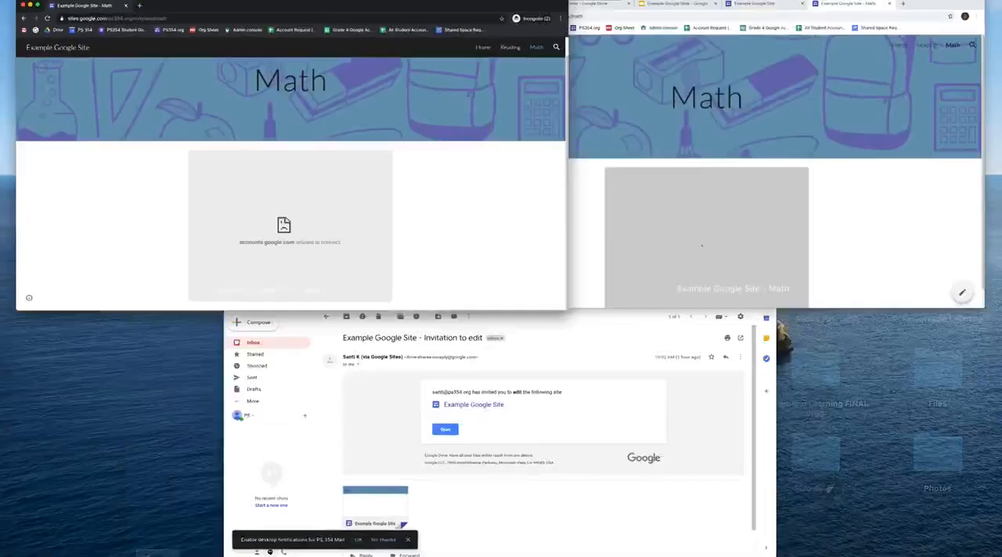
pyautogui.click(567, 173)
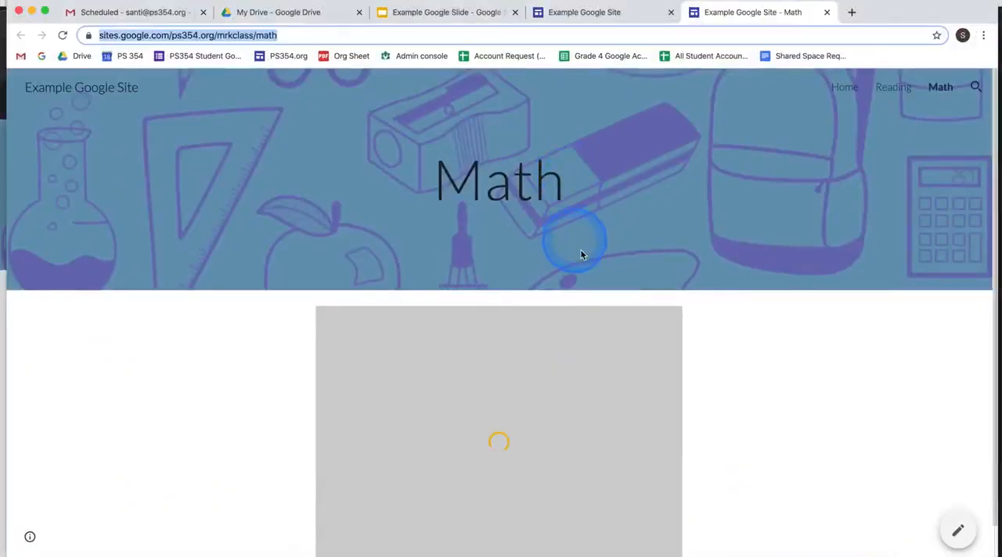
pyautogui.scroll(-1, 689, 420)
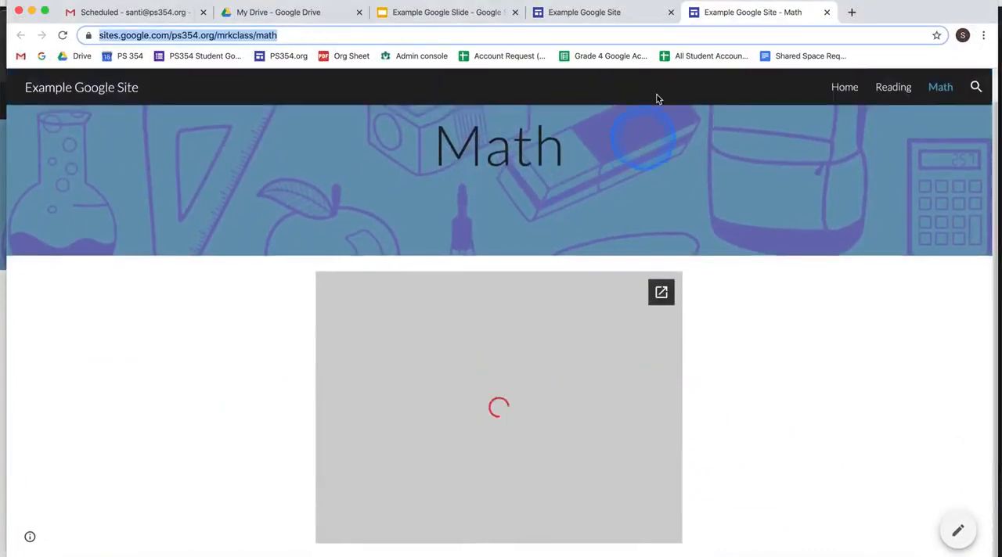
pyautogui.click(311, 13)
pyautogui.click(359, 385)
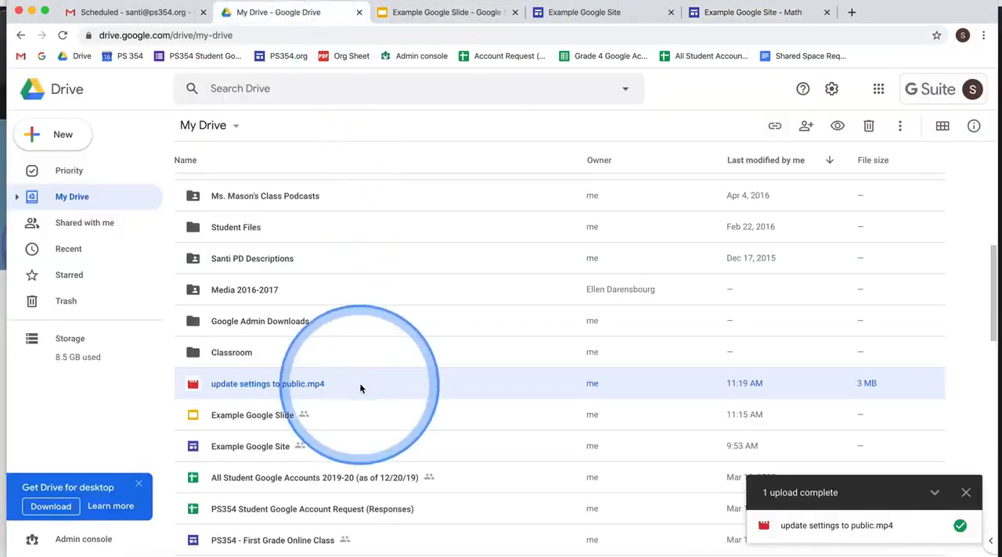
# - Set the video's link sharing to On - Anyone with the link, with Can view access, and save the sharing settings
pyautogui.rightClick(365, 381)
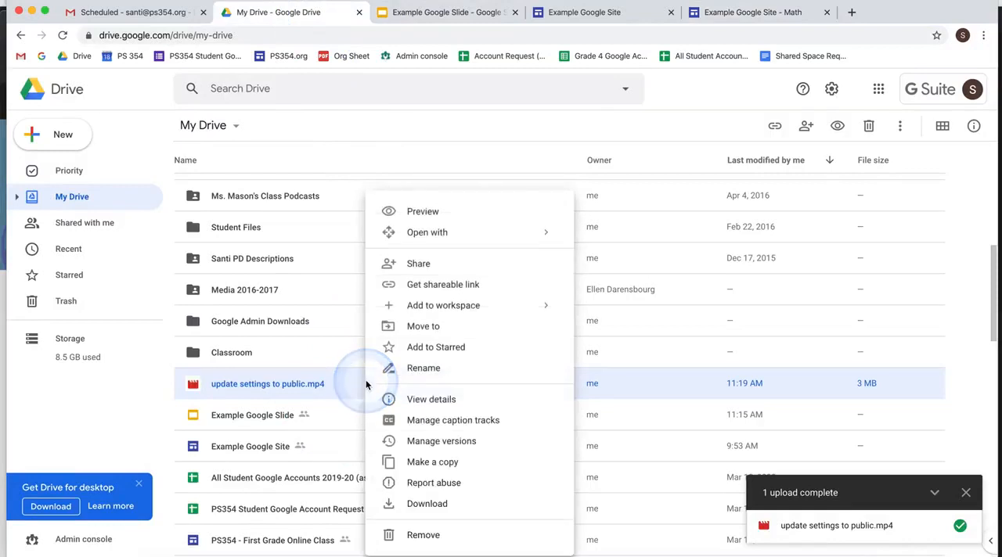
pyautogui.click(436, 268)
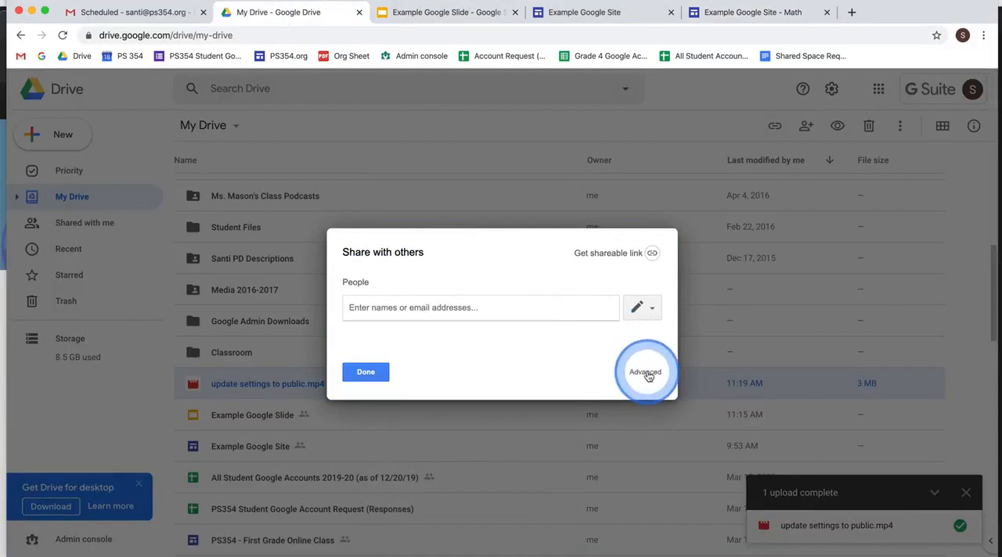
pyautogui.click(647, 374)
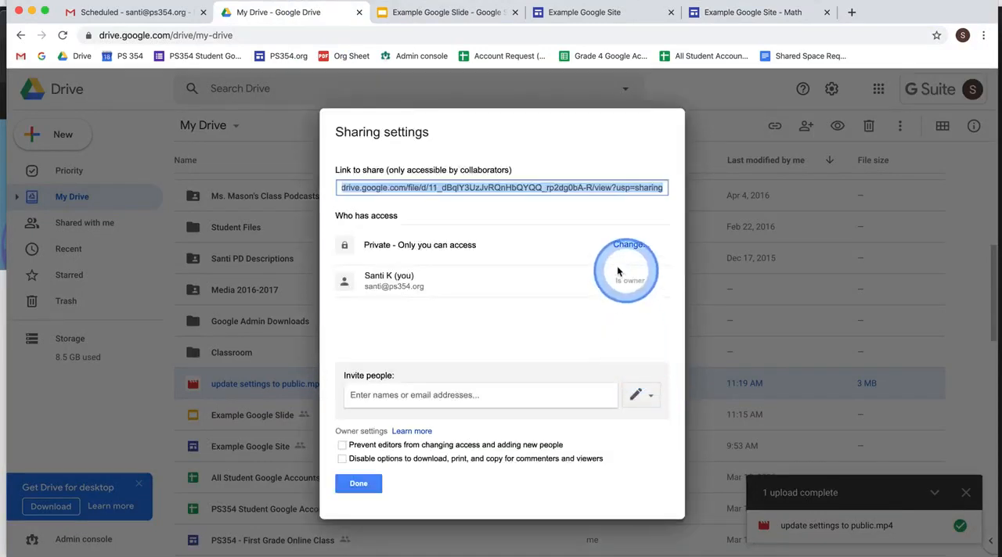
pyautogui.click(631, 245)
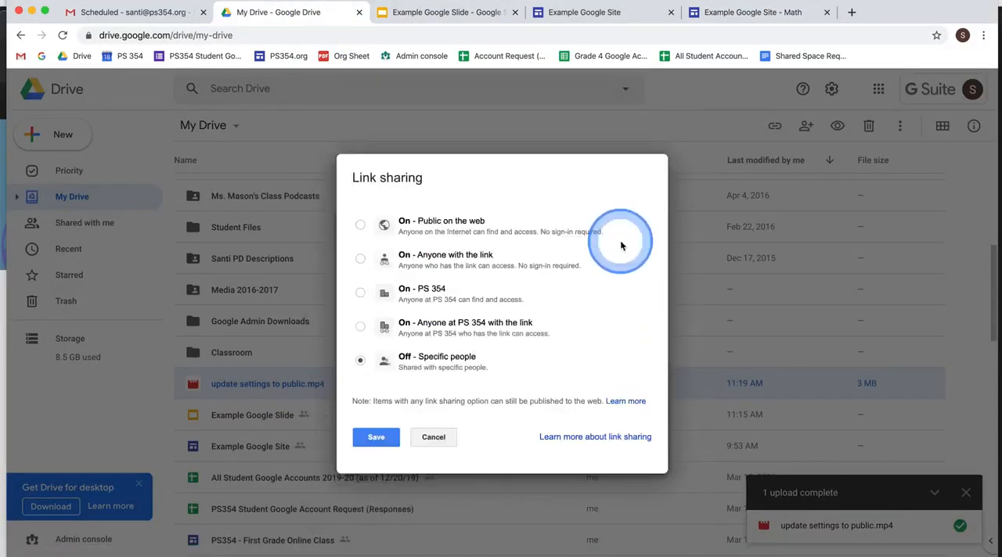
pyautogui.click(360, 259)
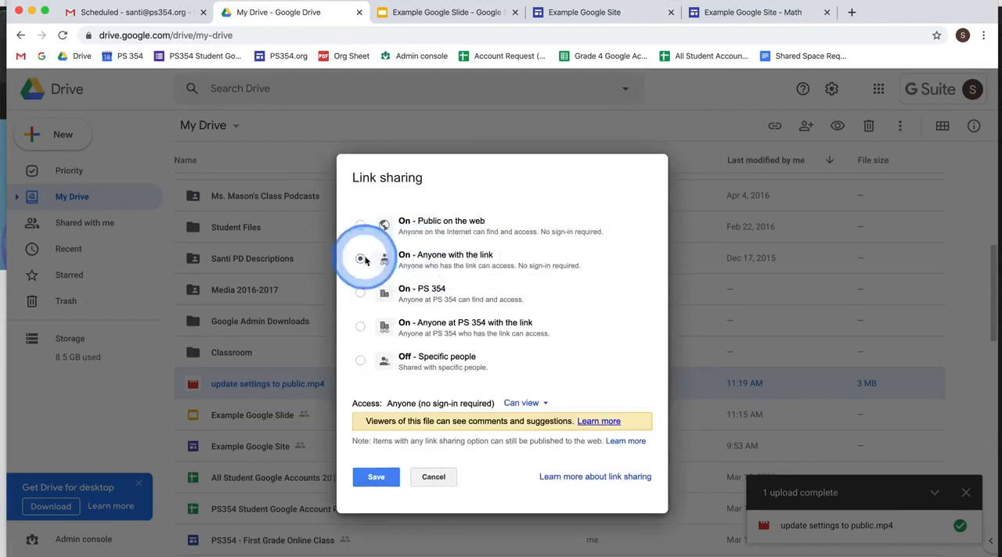
pyautogui.click(376, 477)
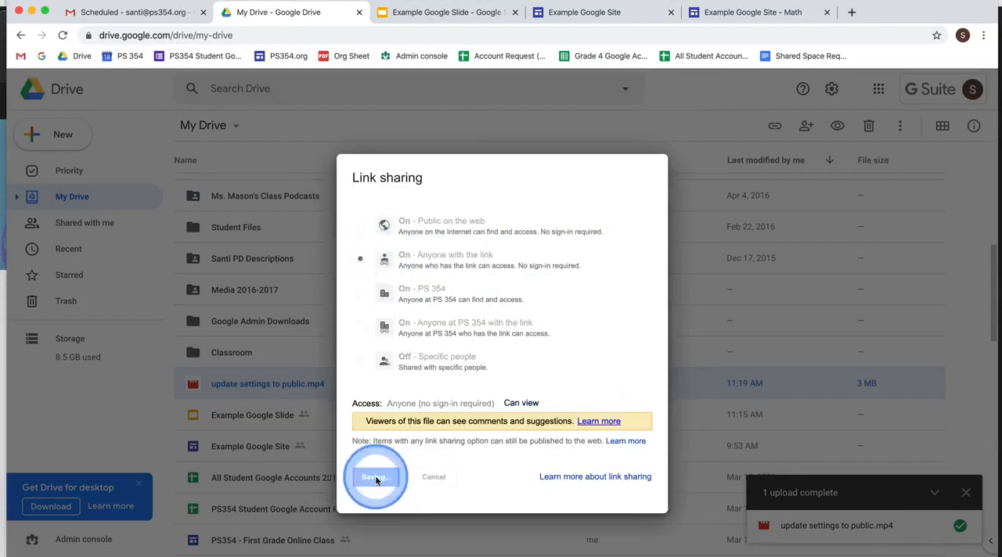
pyautogui.click(357, 483)
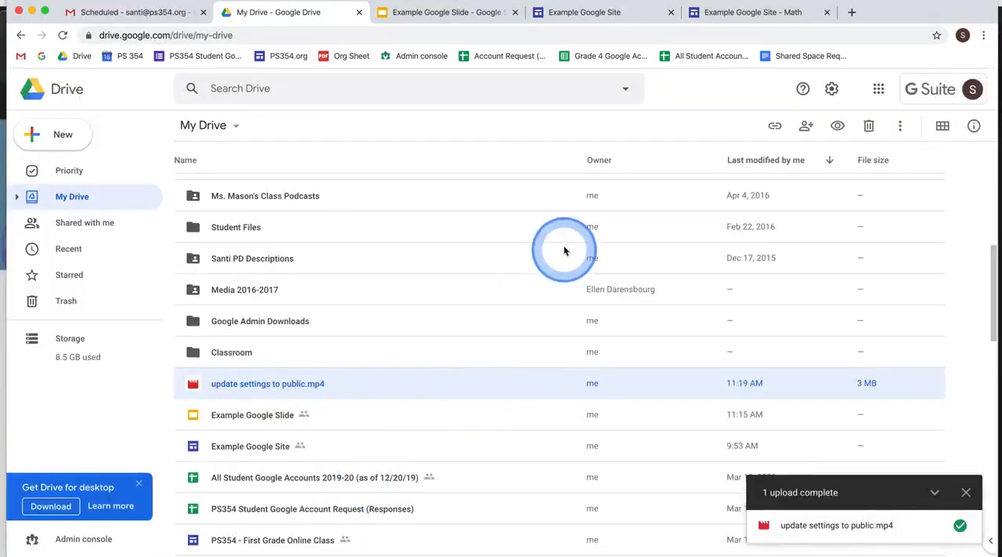
# - Switch to the incognito window and play the embedded video on the published Math page to check public access
pyautogui.hotkey('ctrl', 'Up')
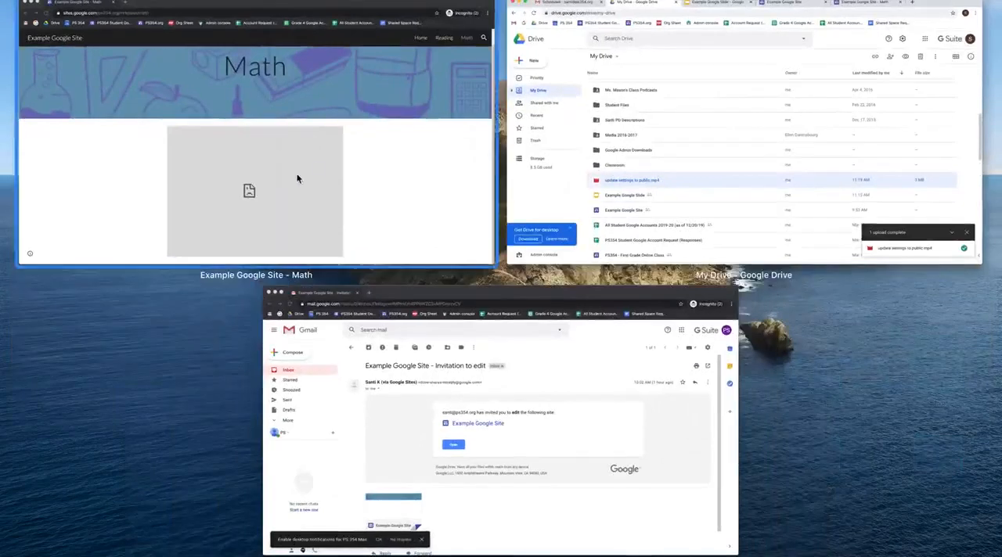
pyautogui.click(393, 180)
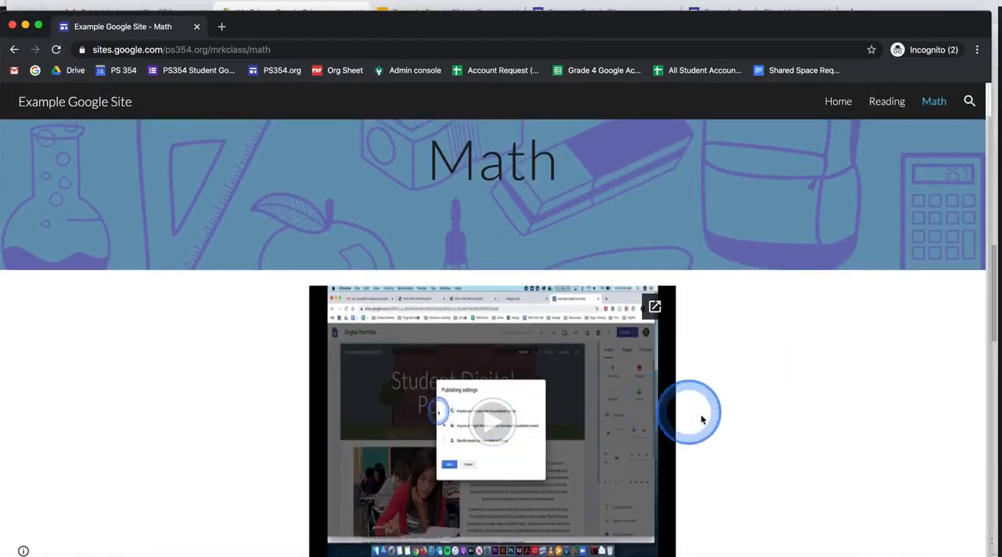
pyautogui.click(748, 415)
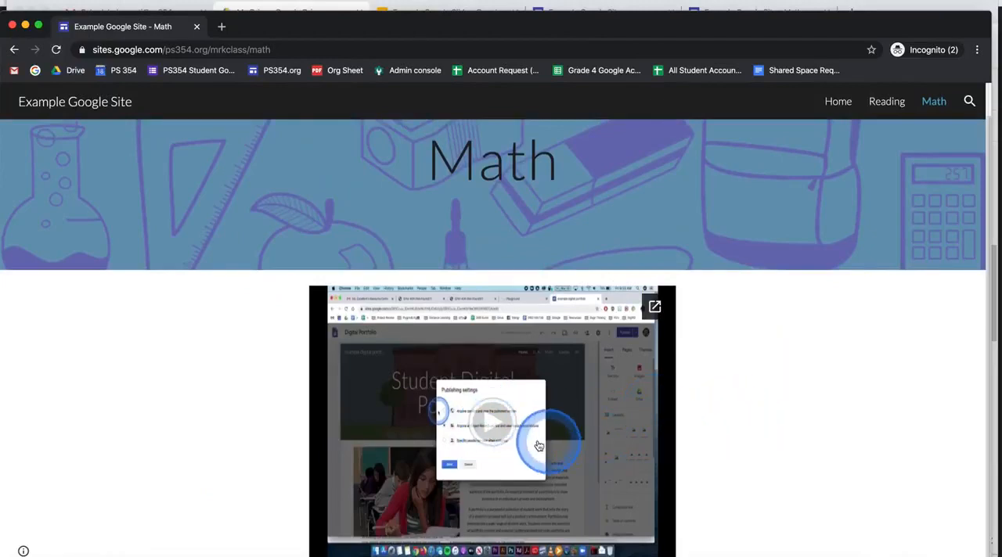
pyautogui.click(501, 426)
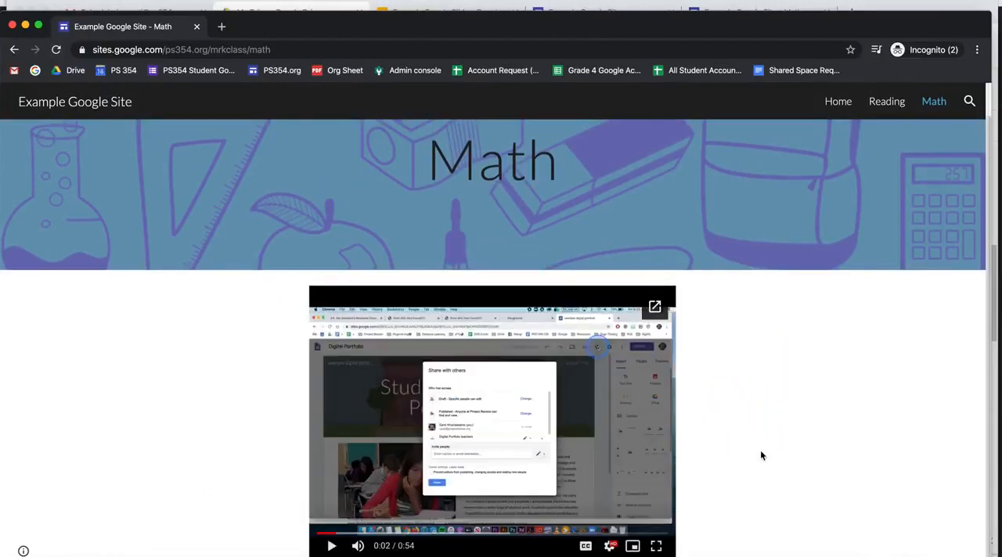
pyautogui.scroll(1, 761, 454)
pyautogui.scroll(-1, 761, 454)
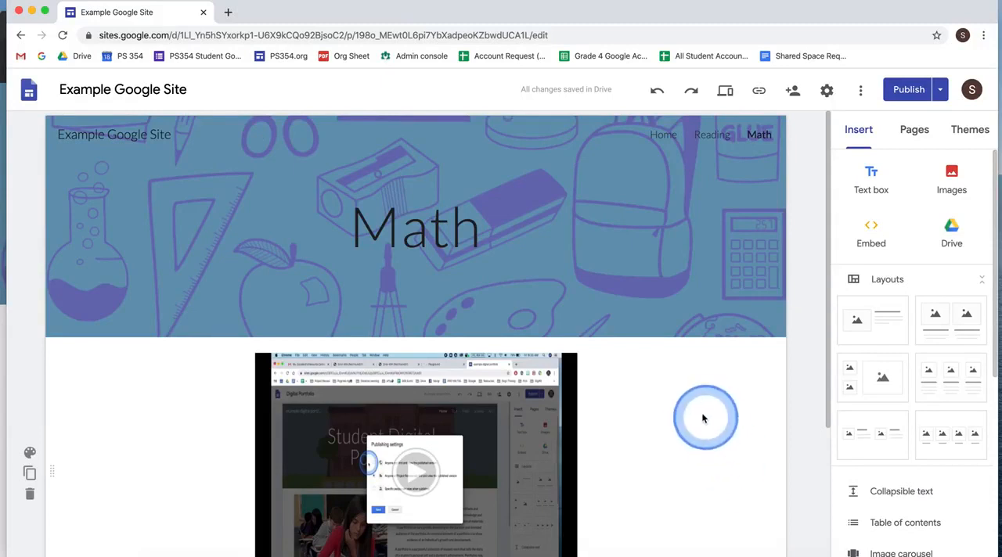
# - View the published site from the editor and copy the full address of its Math page
pyautogui.click(942, 93)
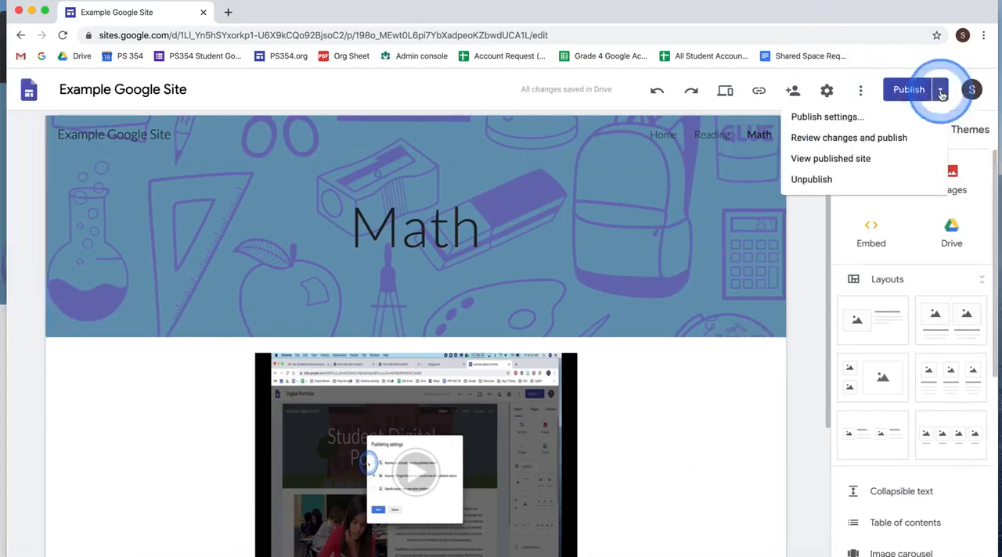
pyautogui.click(859, 159)
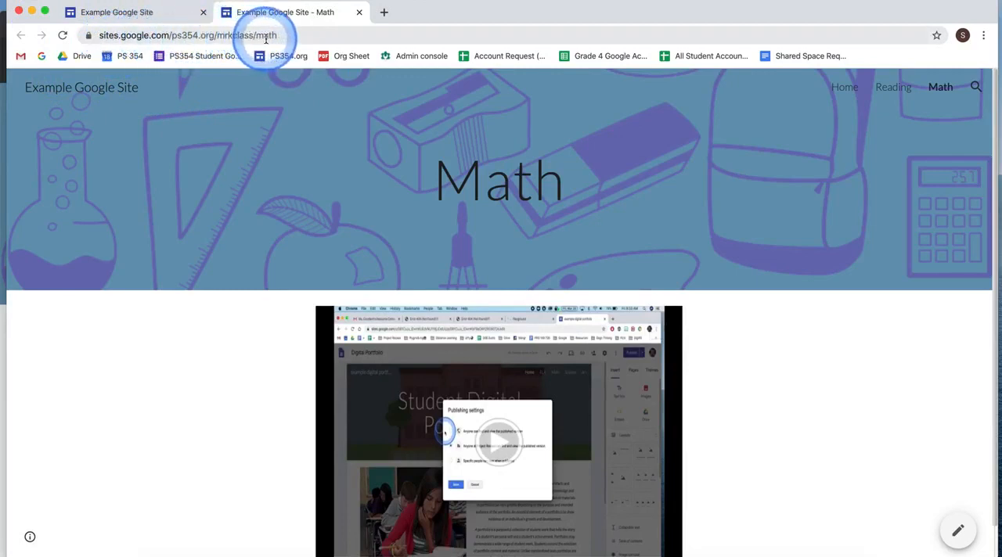
pyautogui.click(190, 36)
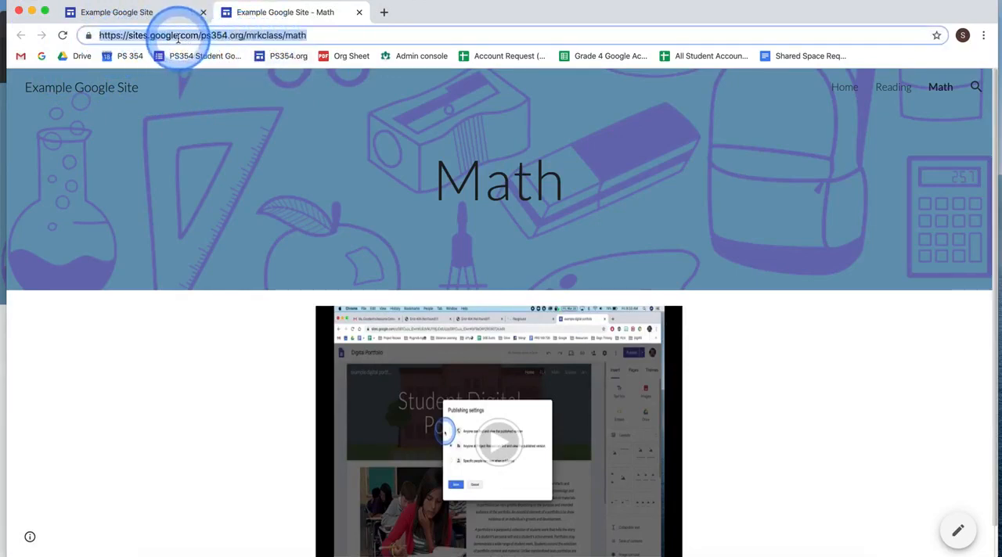
pyautogui.rightClick(178, 38)
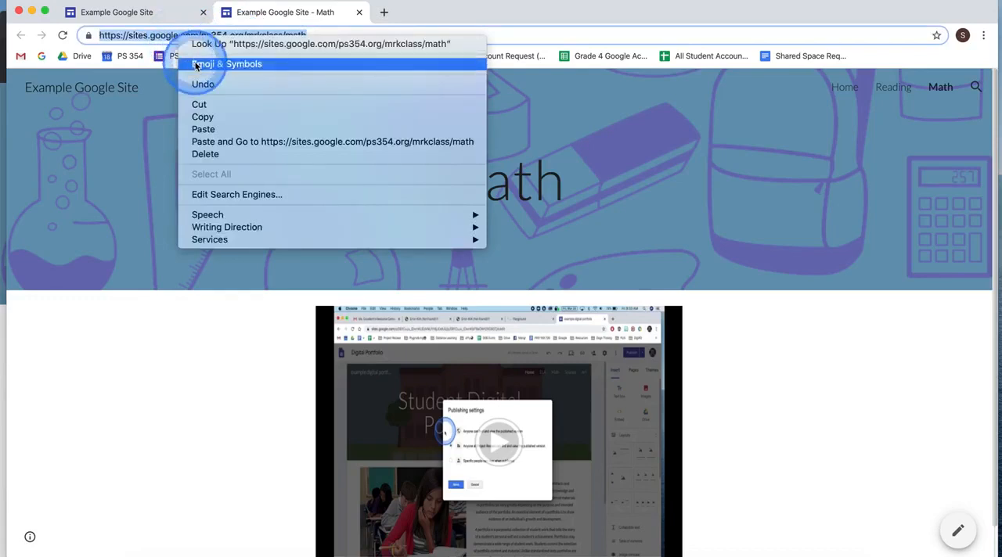
pyautogui.click(203, 116)
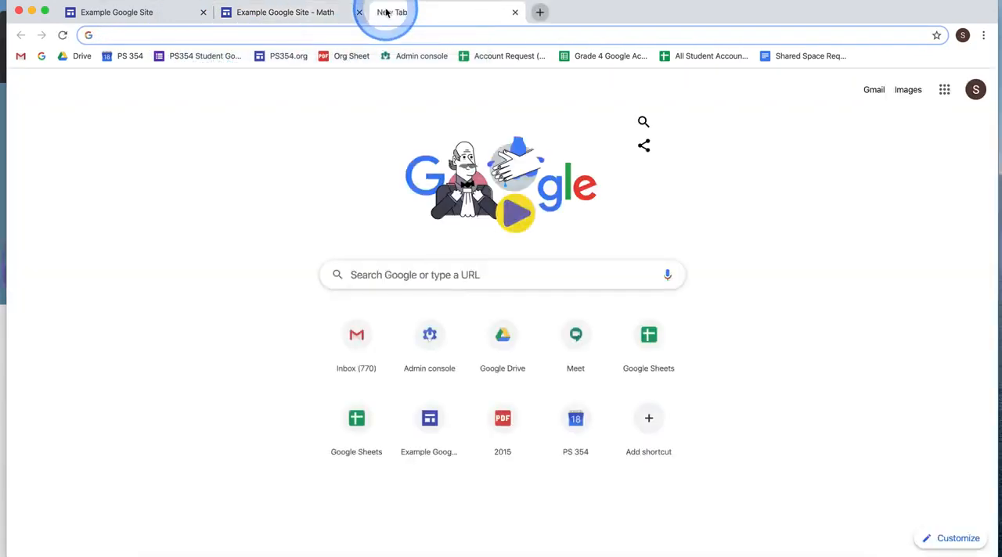
# - Load tinyurl.com in a new browser tab
pyautogui.write('ti')
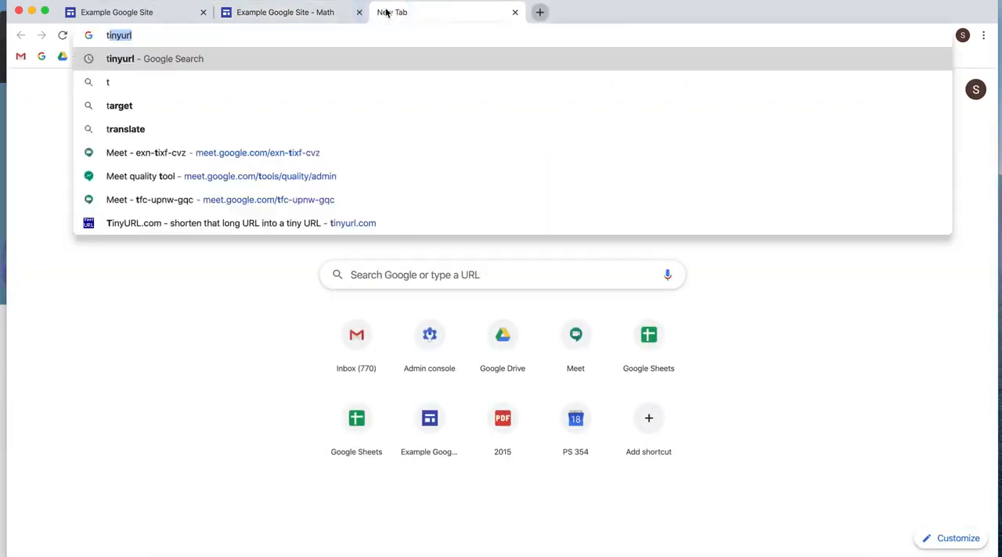
pyautogui.write('nyurl.com')
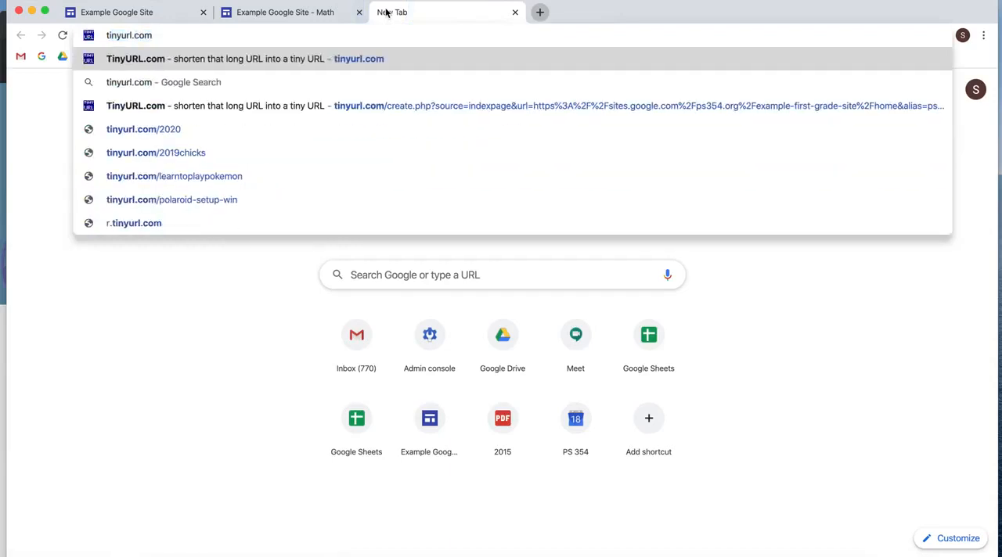
pyautogui.press('Return')
pyautogui.click(462, 98)
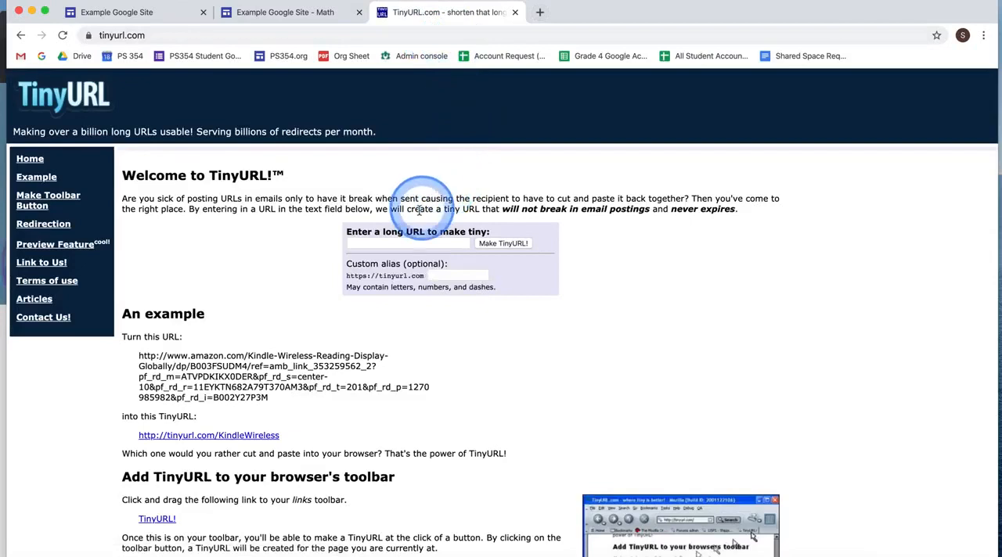
# - Paste the copied Math page address as the long URL to shorten and begin the optional custom alias entry
pyautogui.click(370, 245)
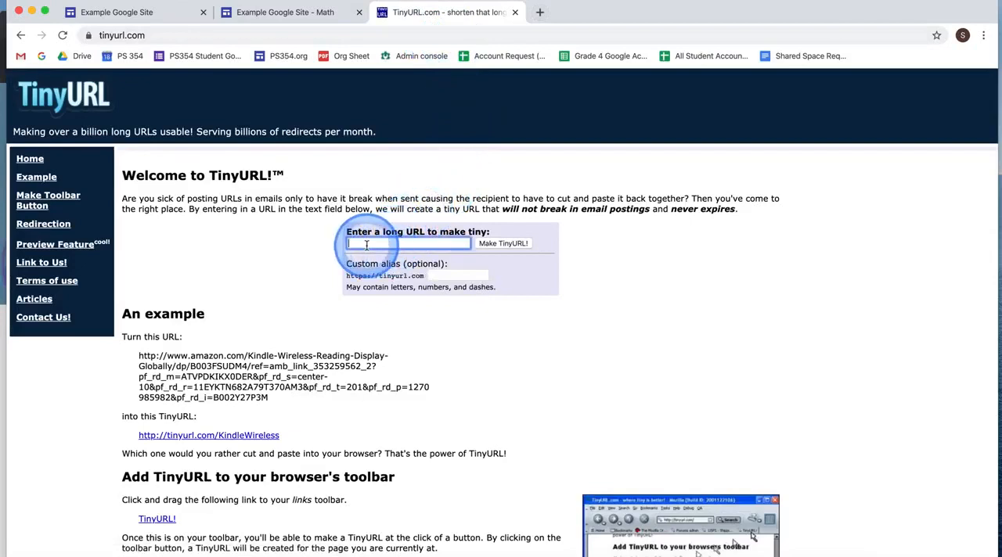
pyautogui.rightClick(369, 244)
pyautogui.click(391, 328)
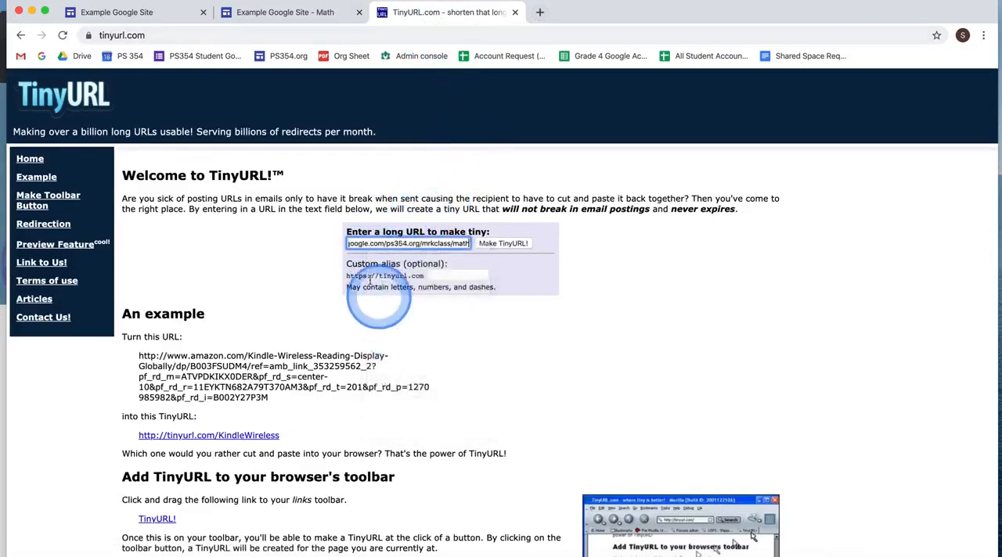
pyautogui.click(435, 276)
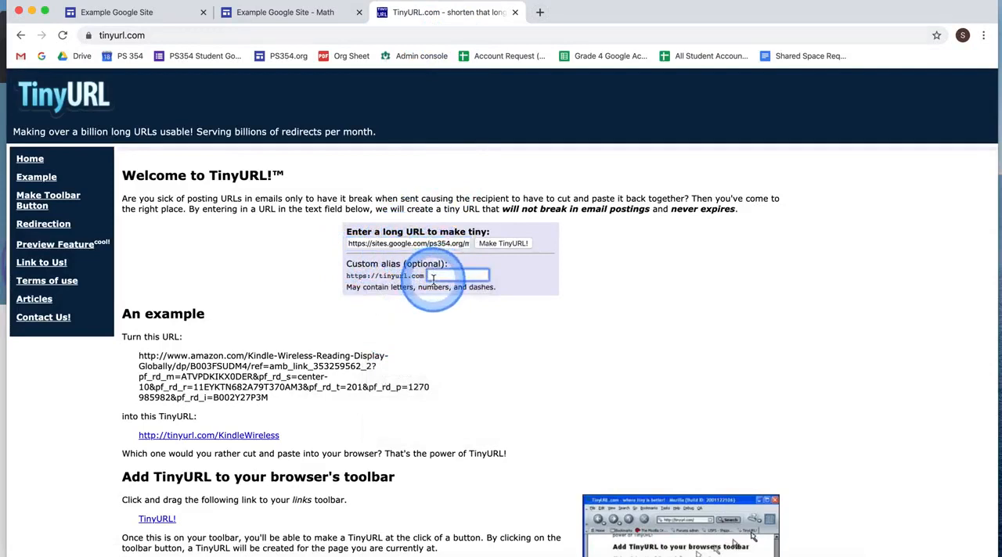
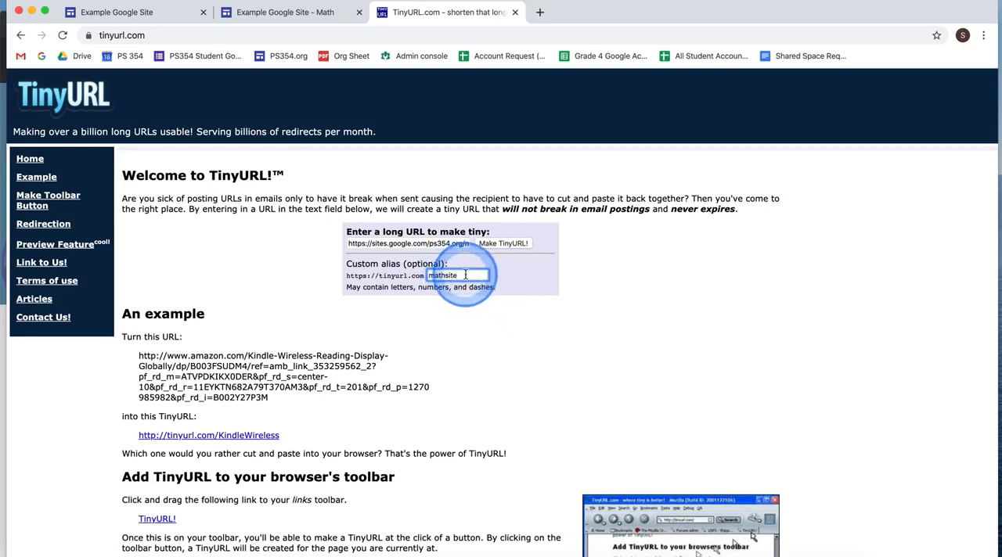
# - Try to create the short link with the custom alias mathsite, and return to the TinyURL home page
pyautogui.press('Return')
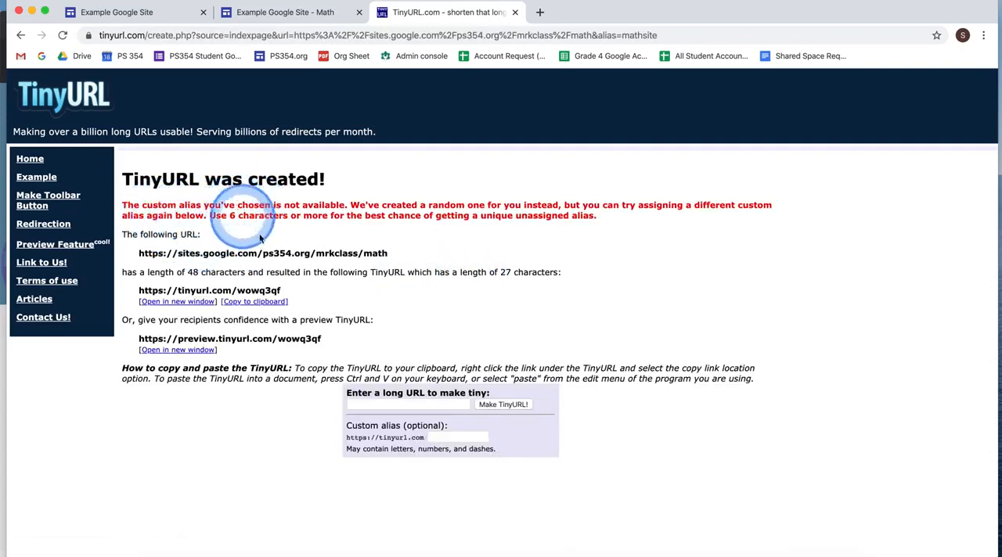
pyautogui.click(82, 96)
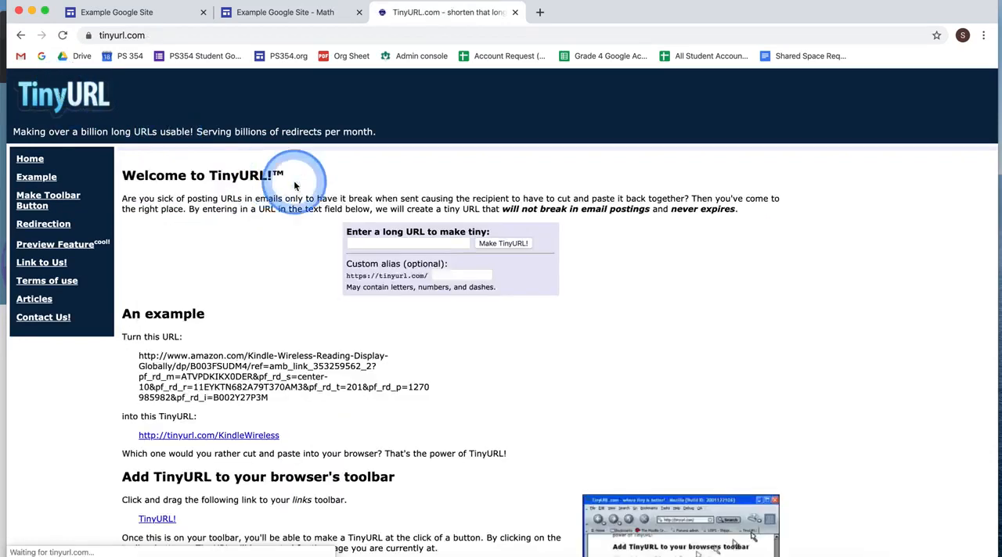
pyautogui.click(378, 246)
pyautogui.rightClick(365, 245)
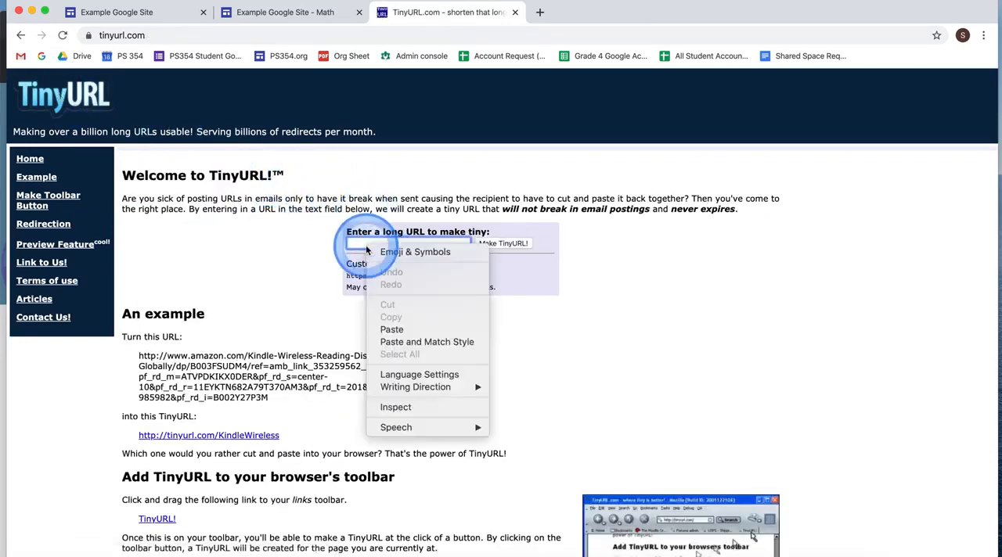
pyautogui.click(392, 329)
pyautogui.click(448, 277)
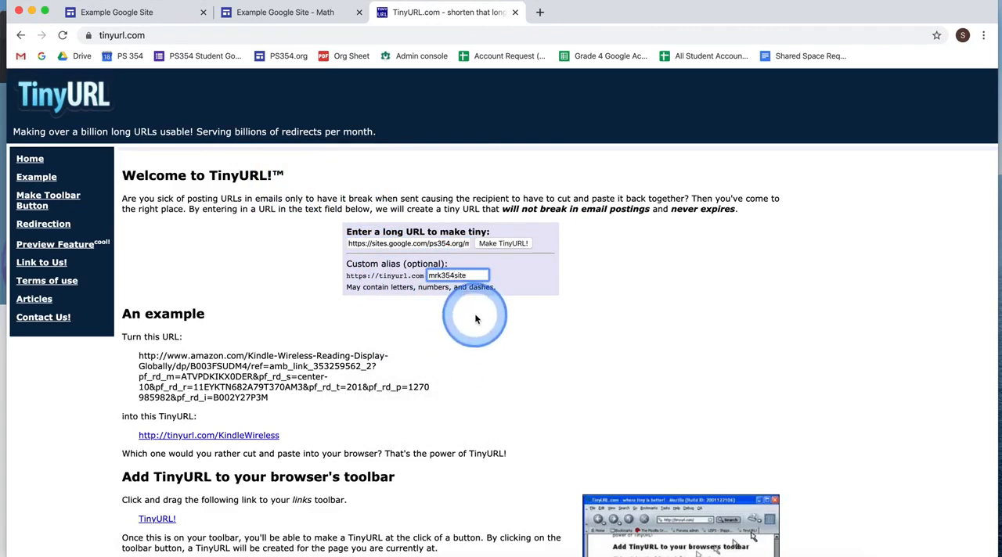
pyautogui.press('Return')
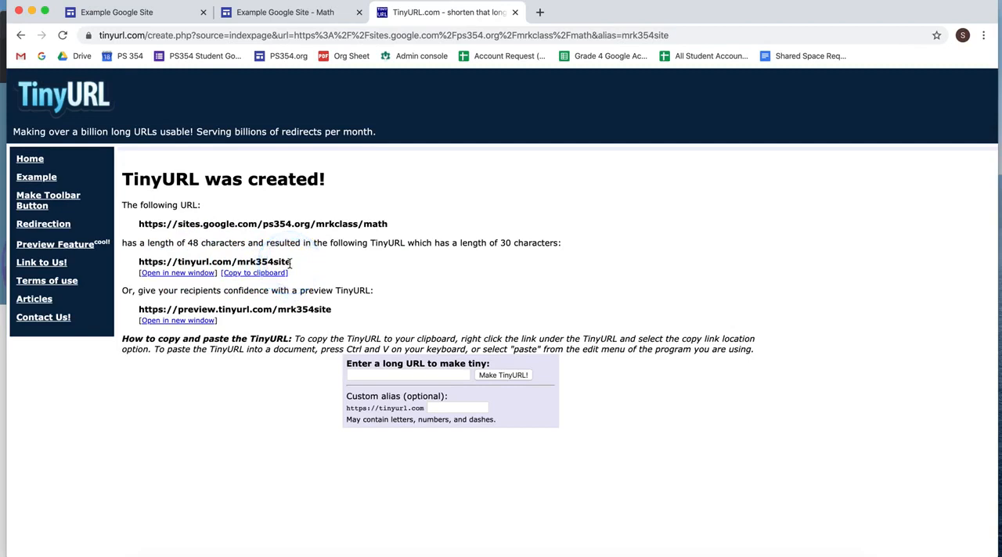
pyautogui.moveTo(291, 263); pyautogui.dragTo(180, 265)
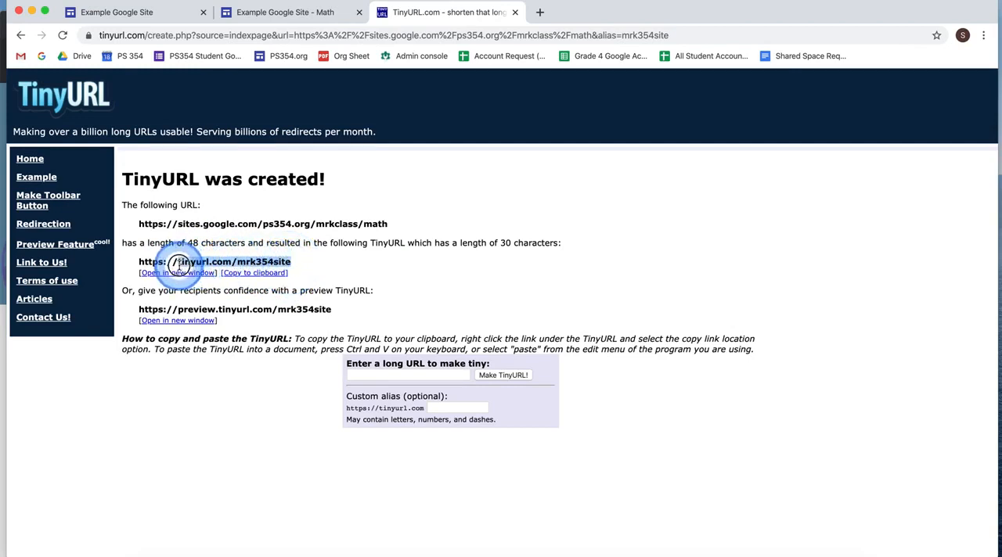
pyautogui.click(477, 235)
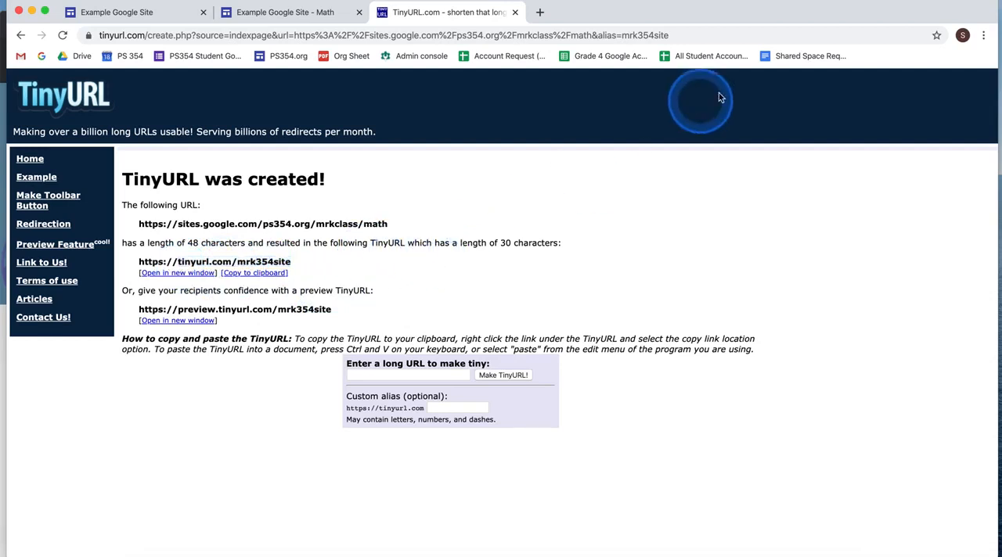
# - Test the short link tinyurl.com/mrk354site in a new incognito window and close that window
pyautogui.click(984, 39)
pyautogui.click(865, 96)
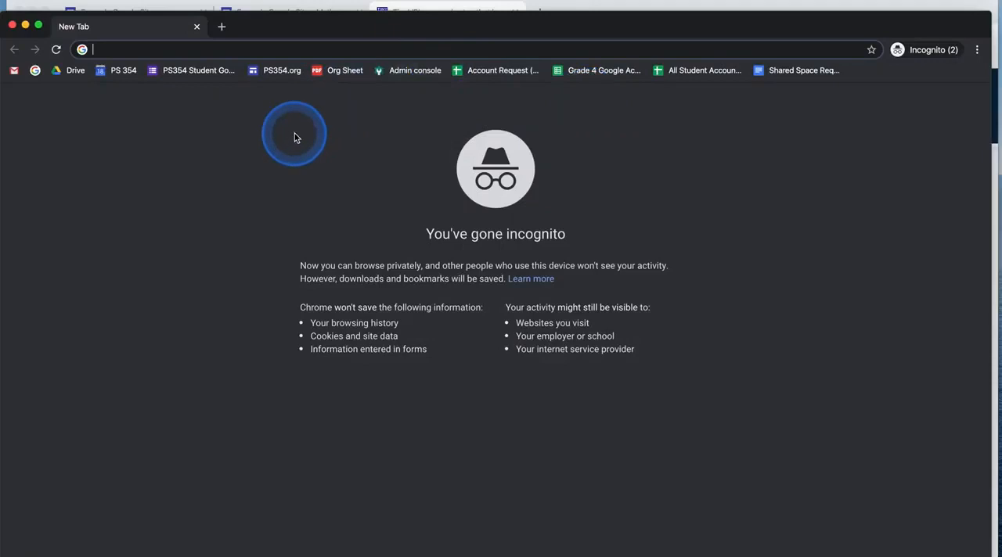
pyautogui.write('tin')
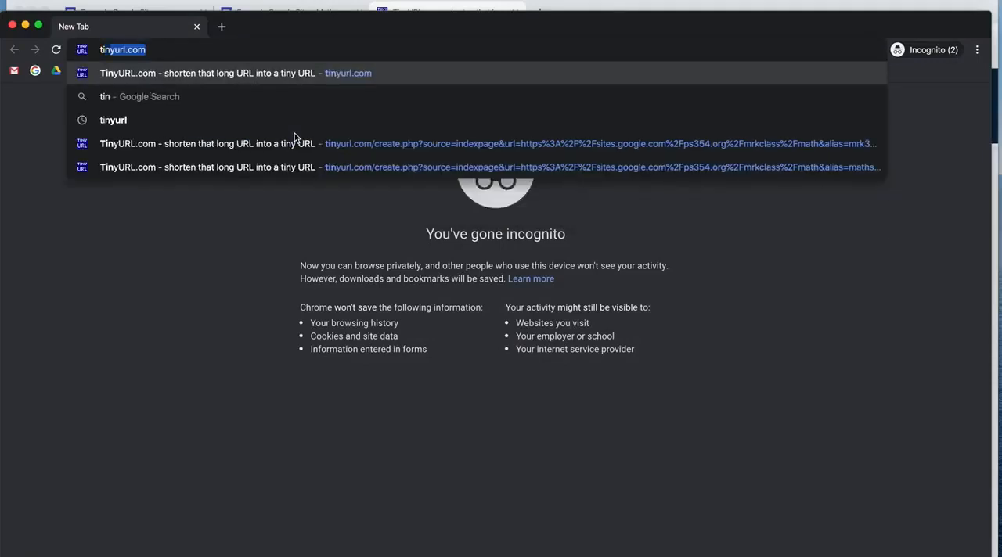
pyautogui.write('yurl.com/mrk354site')
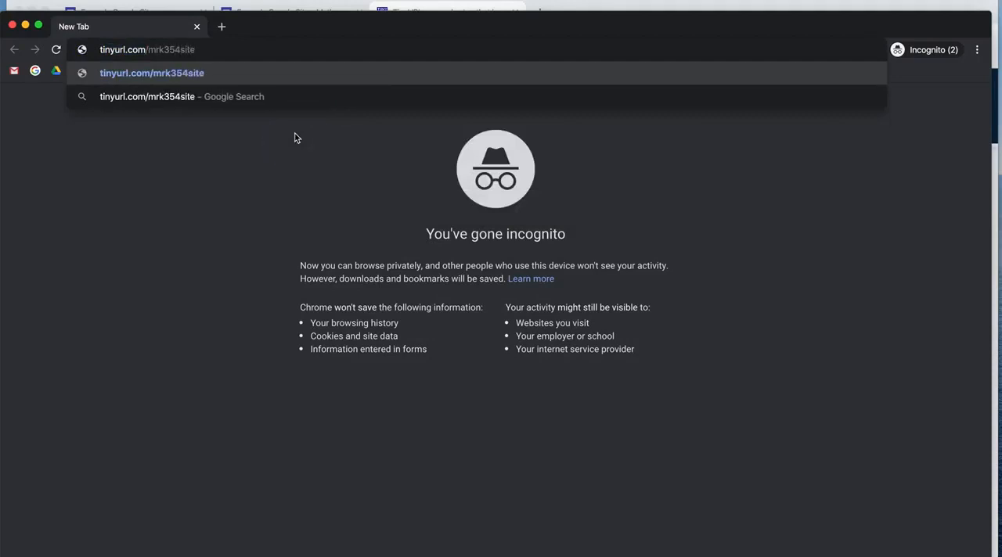
pyautogui.press('Return')
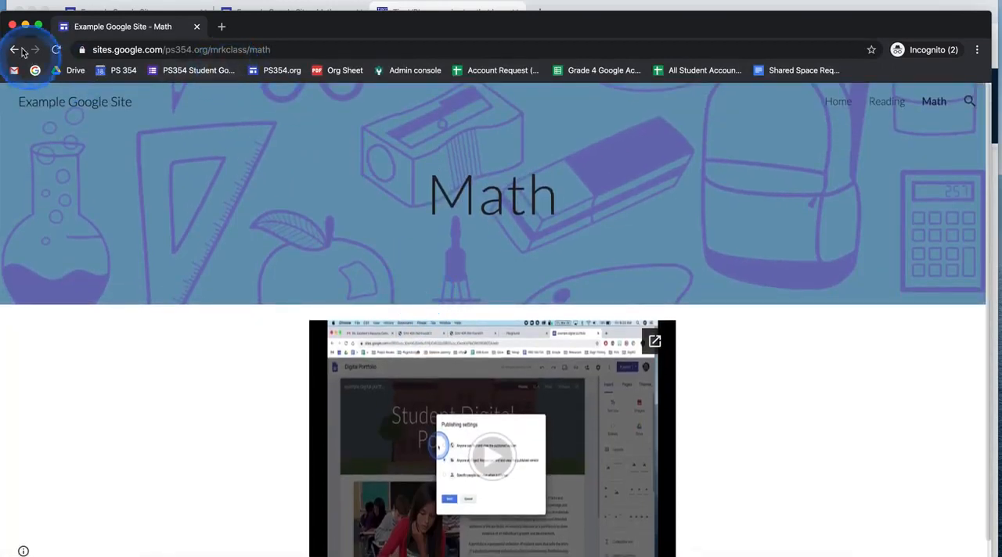
pyautogui.click(12, 25)
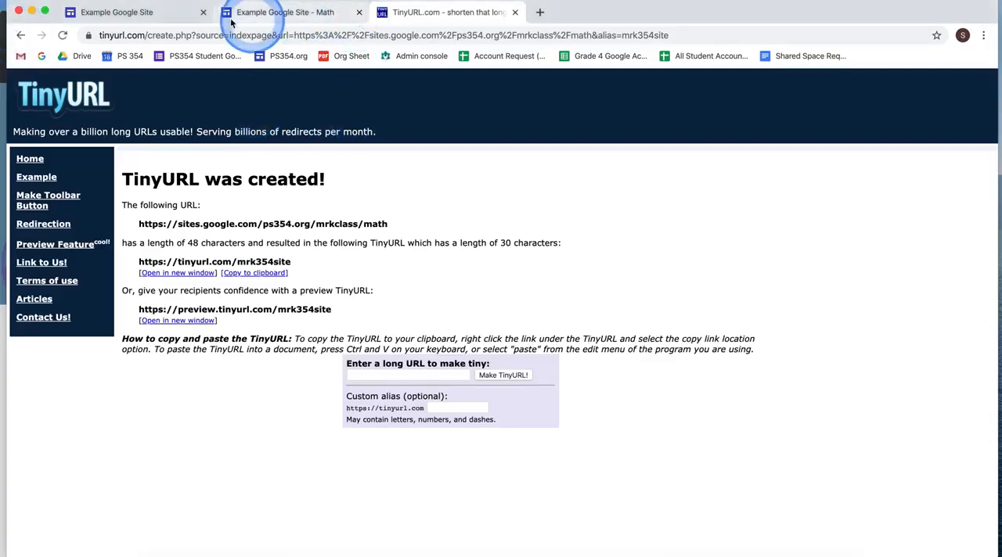
# - Return to the site editor, open the Home page and insert two blank lines above the Welcome heading
pyautogui.click(125, 11)
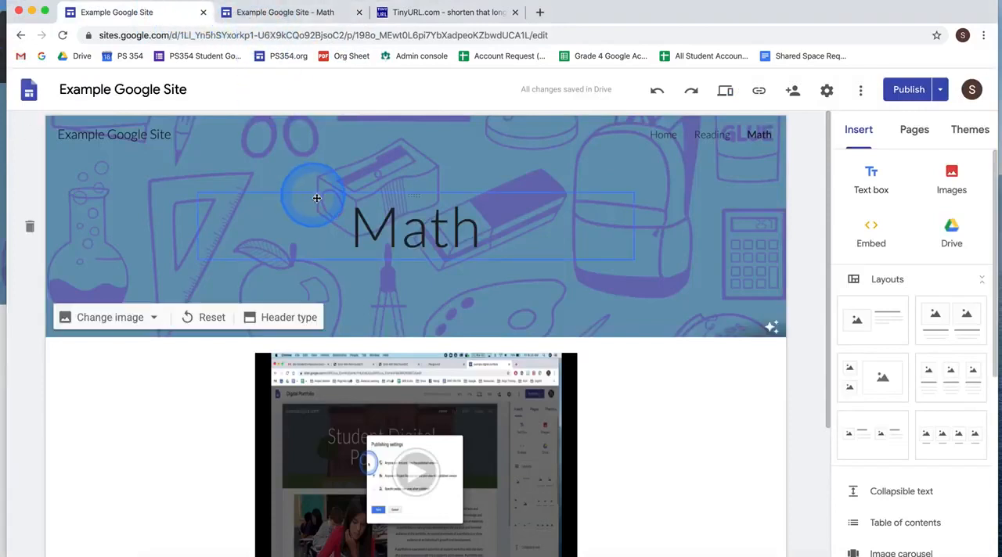
pyautogui.click(663, 137)
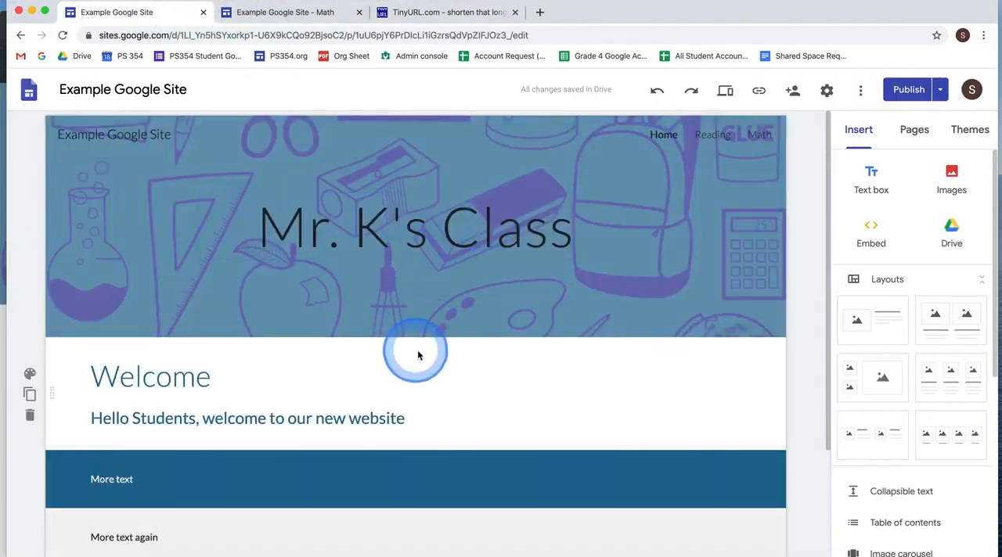
pyautogui.click(307, 384)
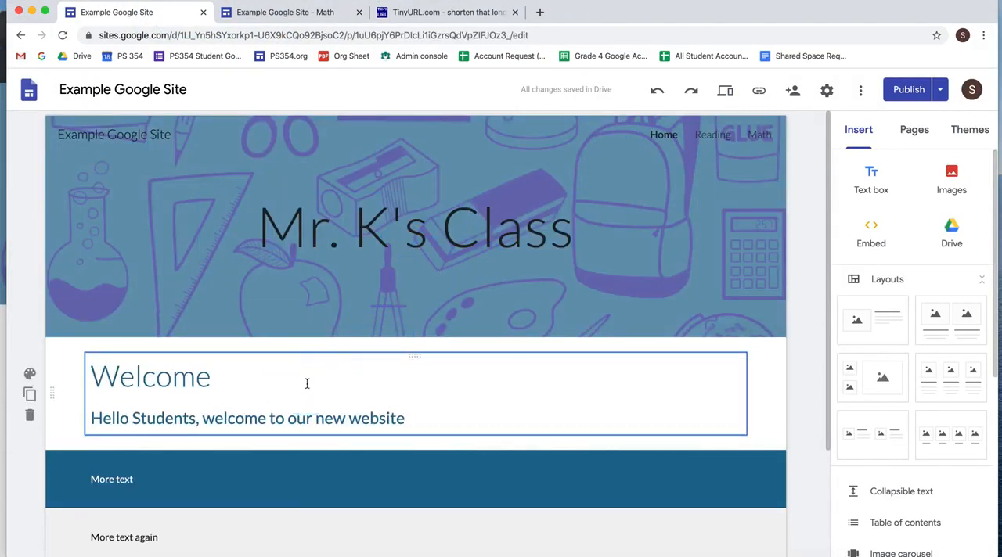
pyautogui.click(307, 383)
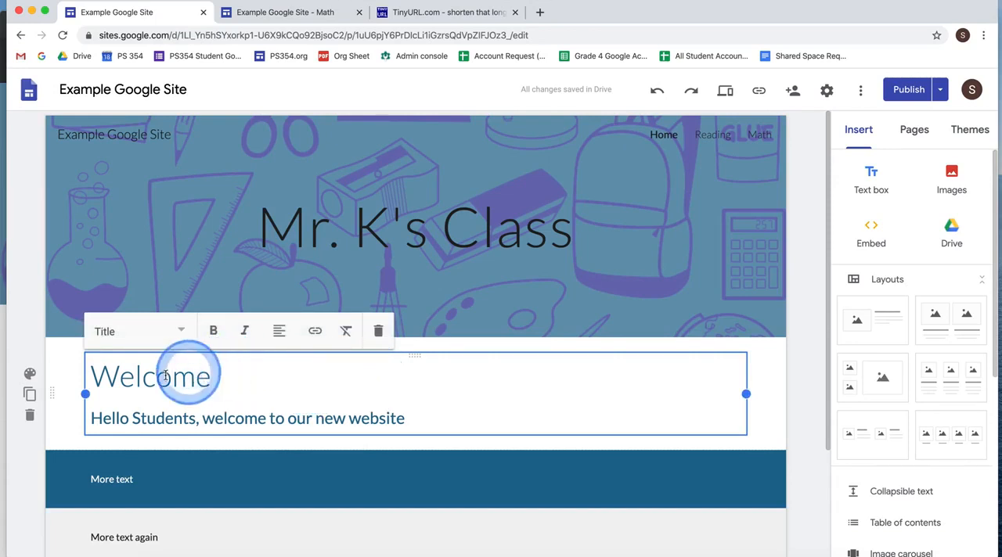
pyautogui.click(92, 376)
pyautogui.press('Return')
pyautogui.press('Return')
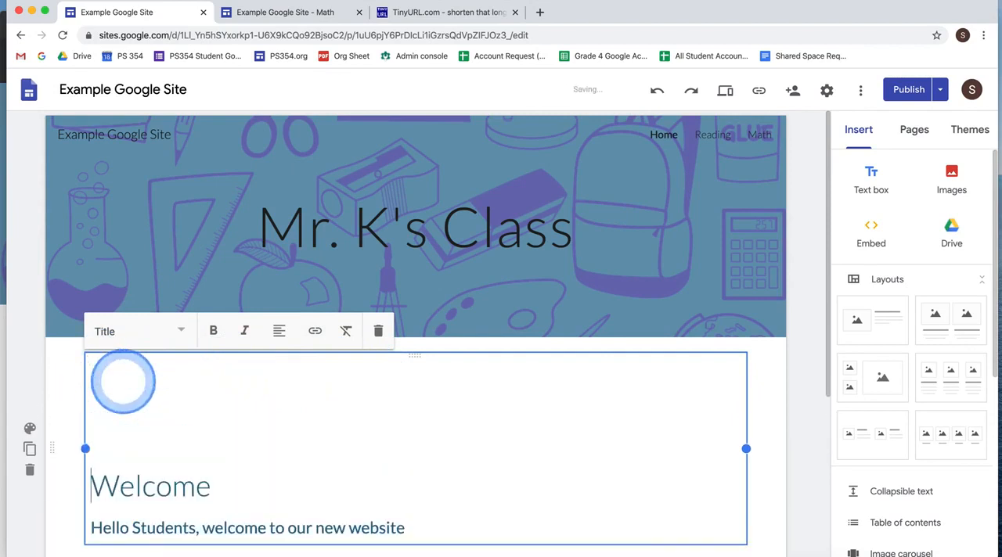
# - Enter "Access this website at:" on the first blank line above Welcome, followed by the copied short link tinyurl.com/mrk354site
pyautogui.click(113, 378)
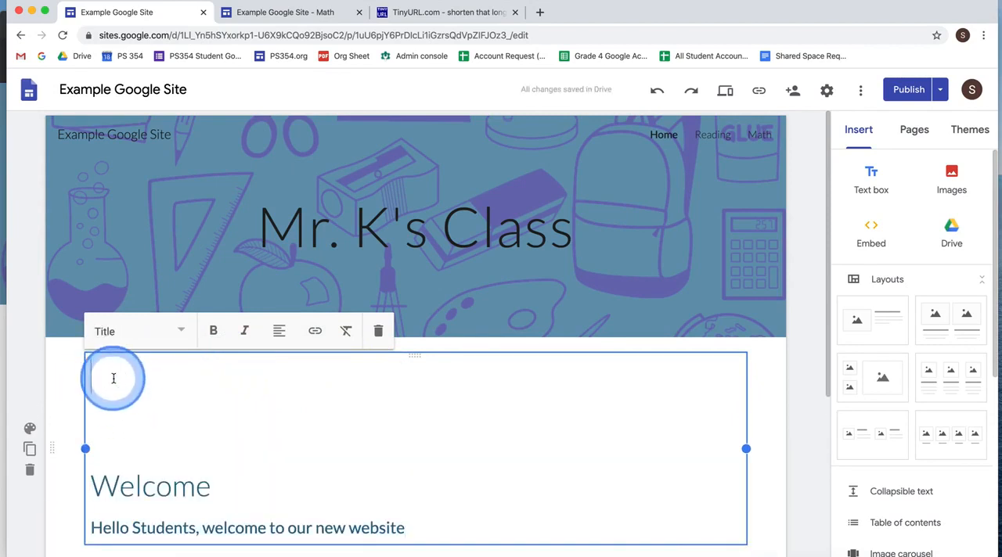
pyautogui.write('Access this website at')
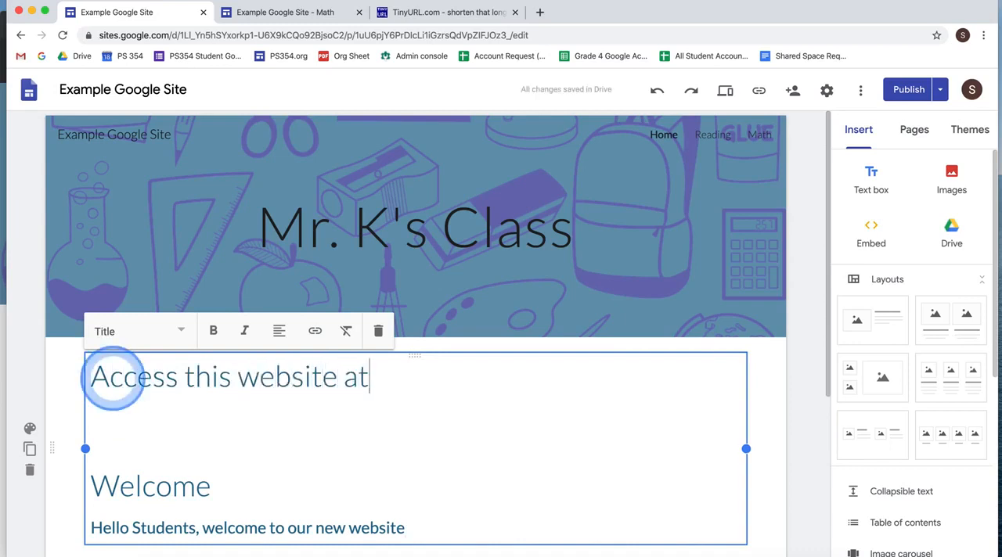
pyautogui.write(':')
pyautogui.write('tinyurl.com/mrk354site')
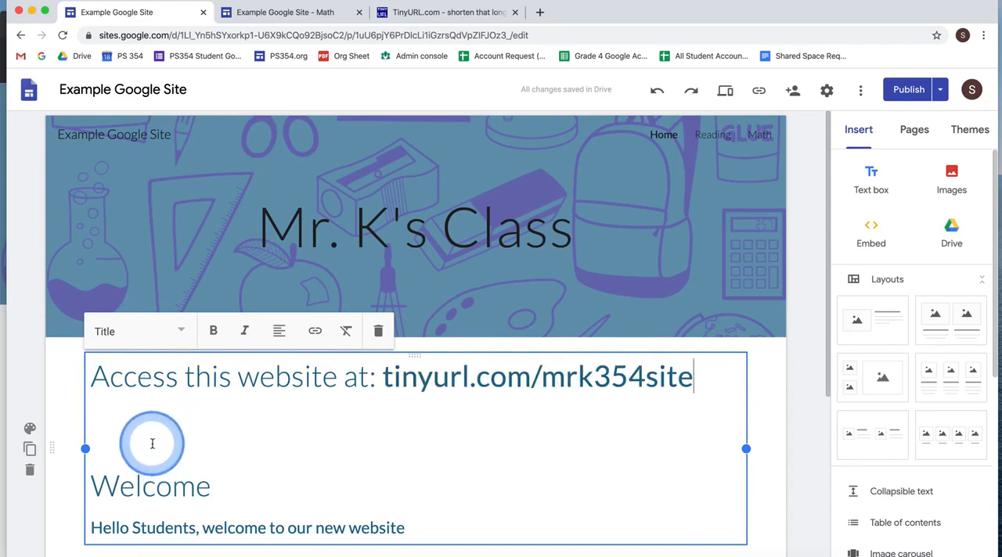
pyautogui.click(815, 407)
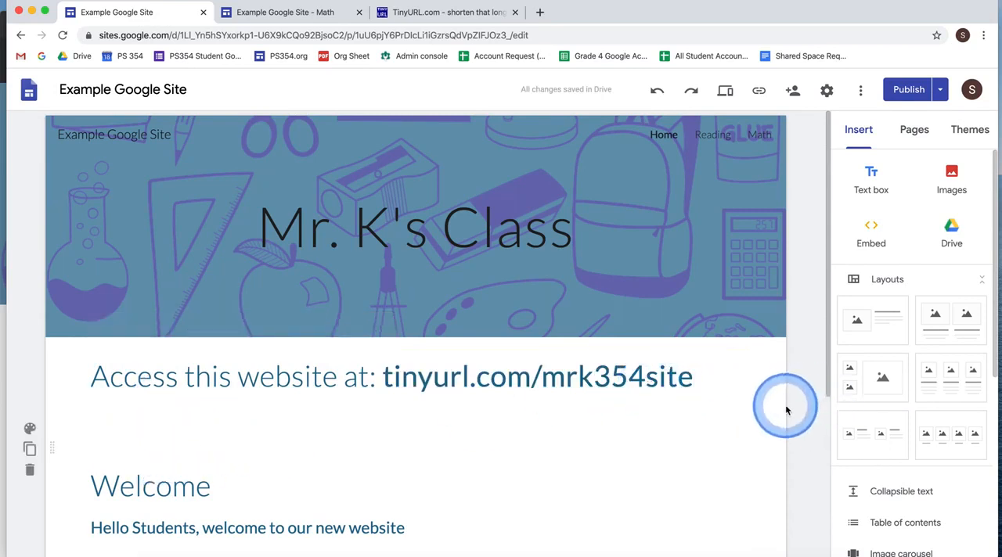
# - Publish the Home page changes and view the published site to check the short link line
pyautogui.click(907, 89)
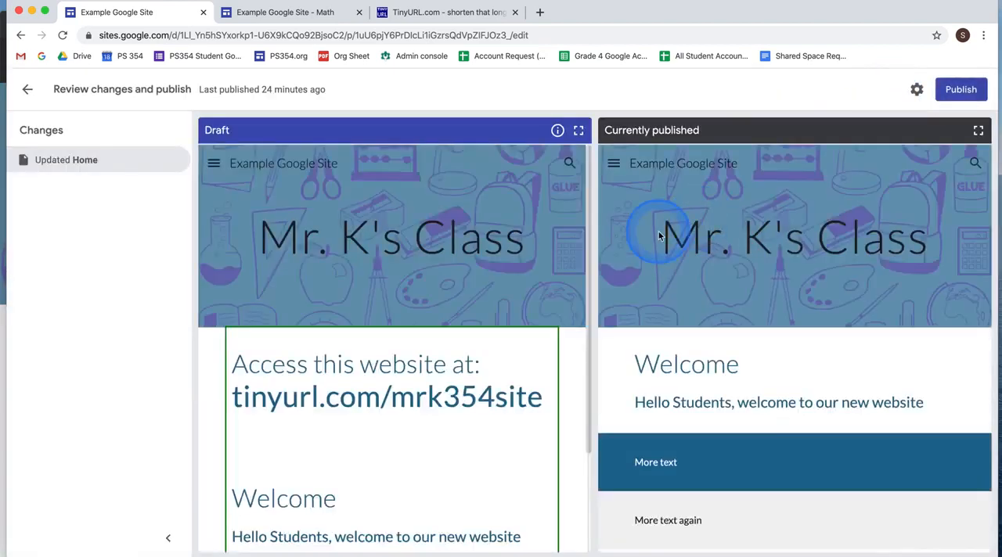
pyautogui.click(961, 90)
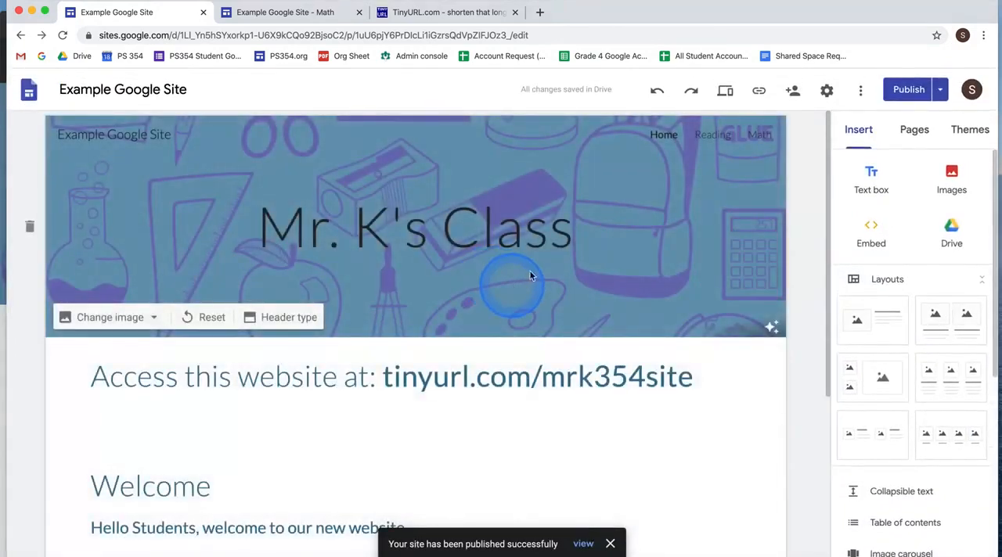
pyautogui.click(940, 89)
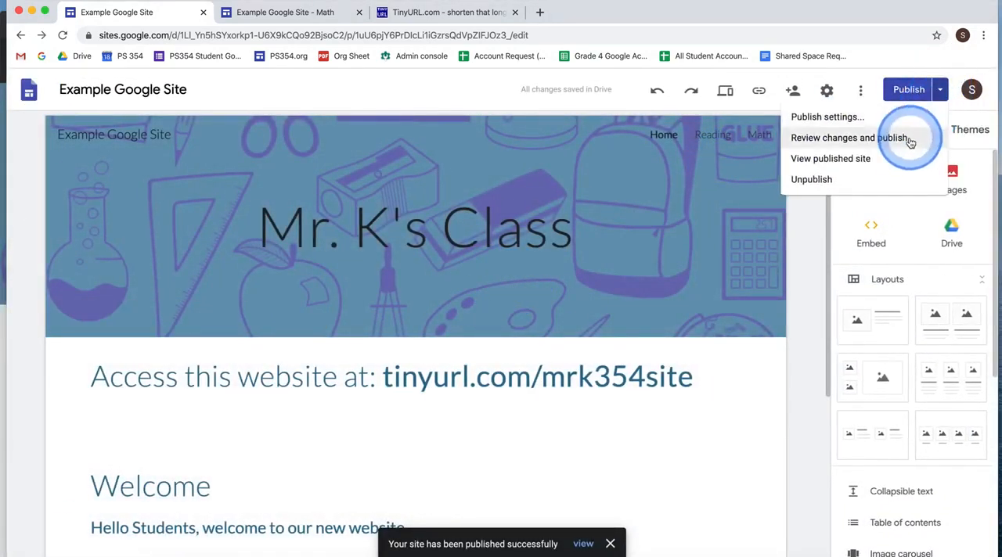
pyautogui.click(897, 169)
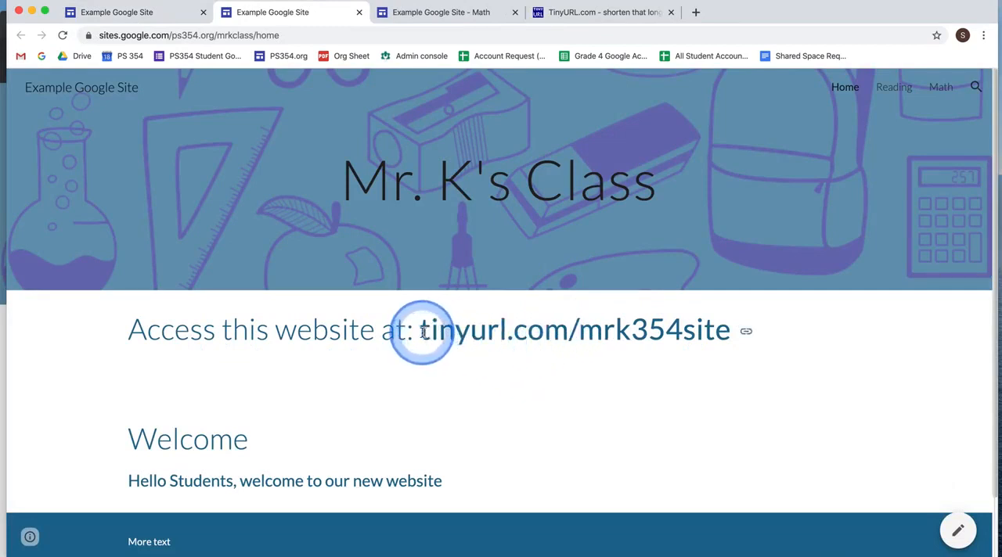
pyautogui.moveTo(422, 332); pyautogui.dragTo(727, 342)
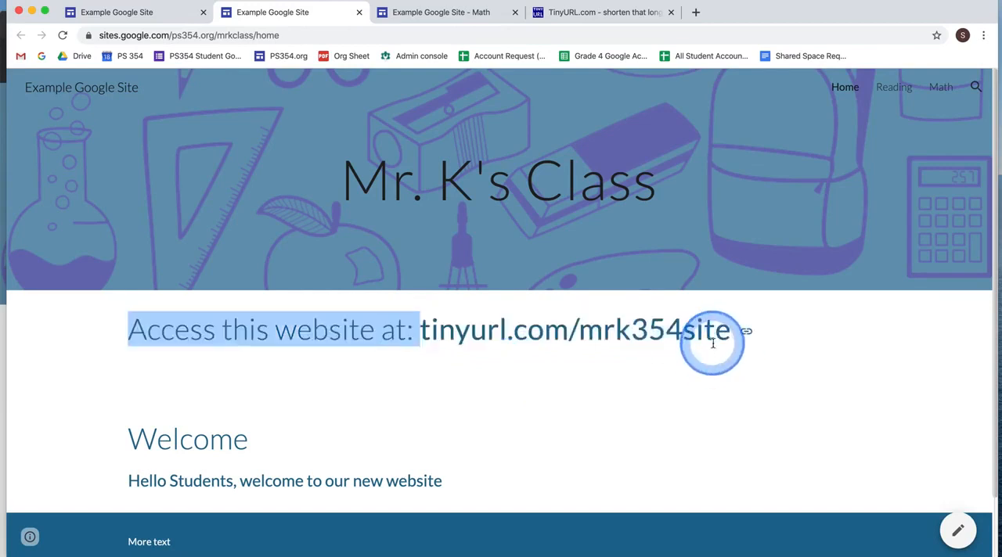
pyautogui.click(707, 401)
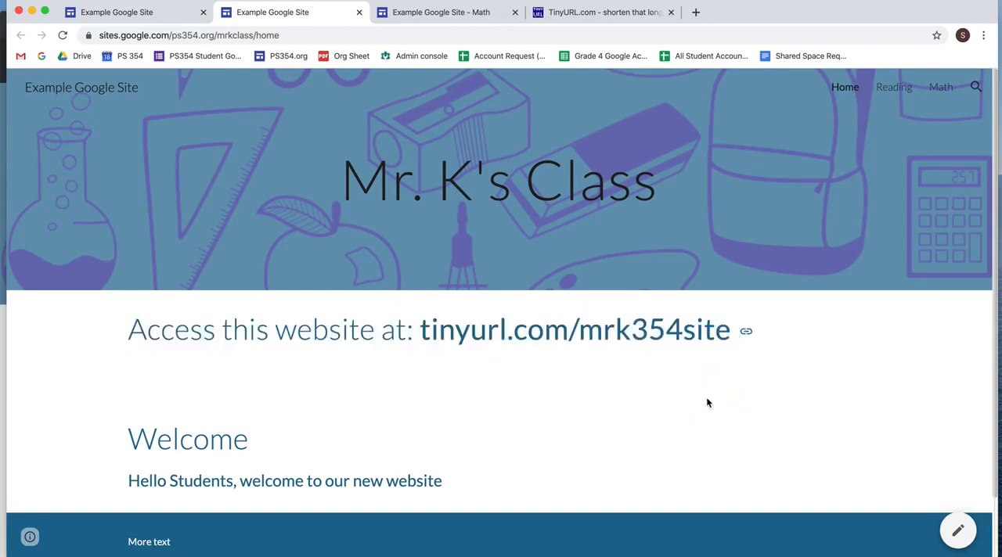